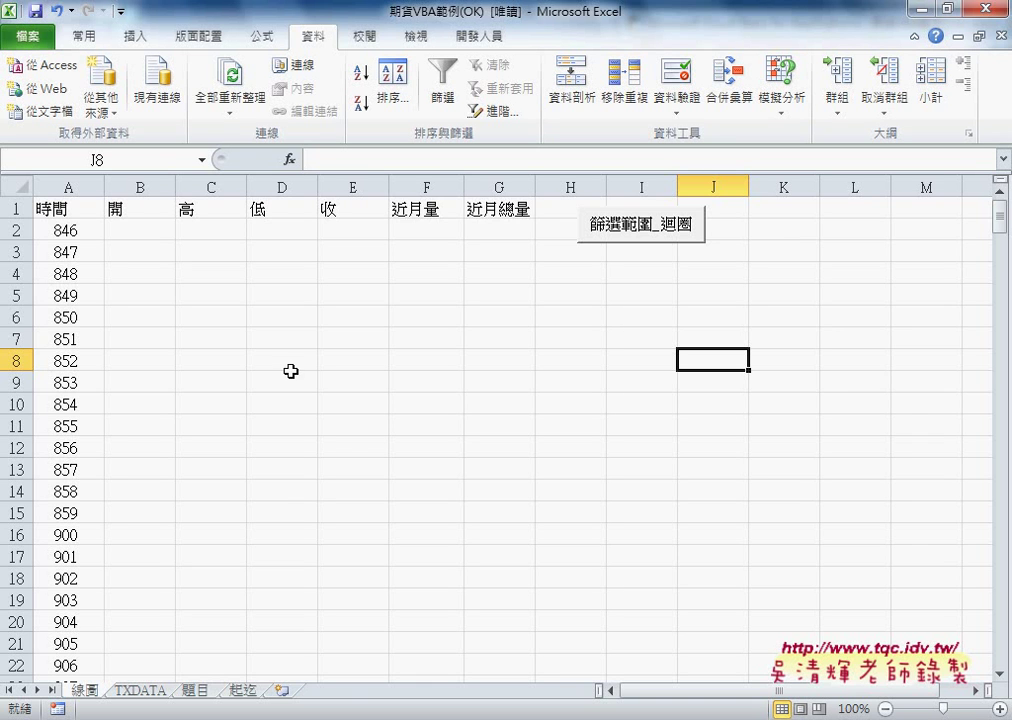
# Select columns D:E (成交時間 and 成交價格) on the TXDATA sheet, then switch to the browser
pyautogui.click(145, 690)
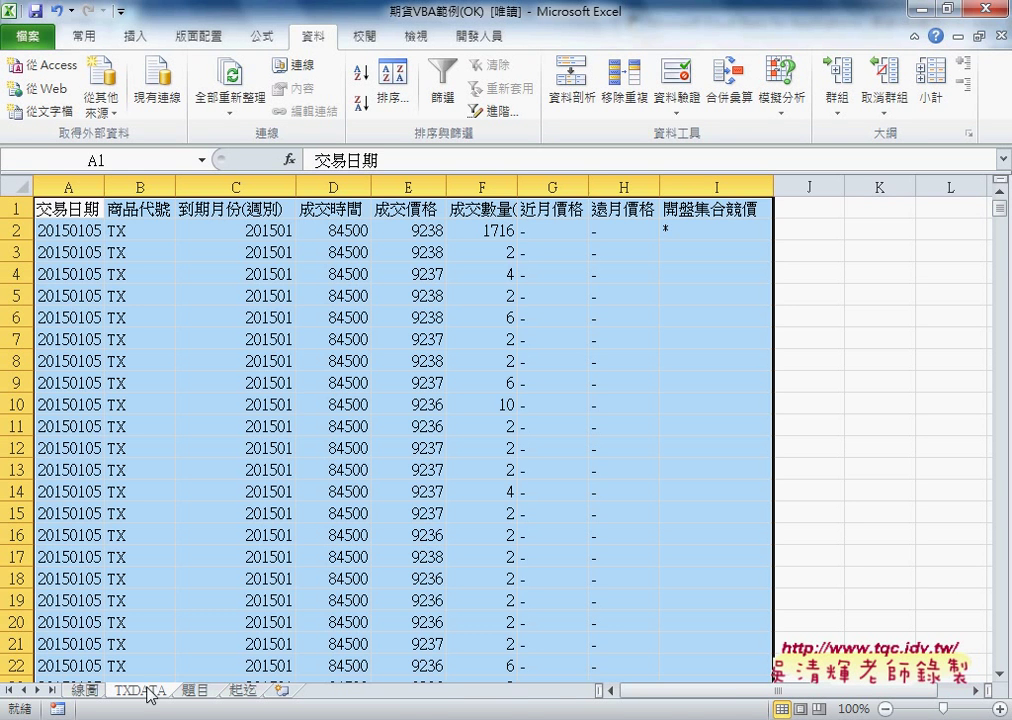
pyautogui.click(345, 188)
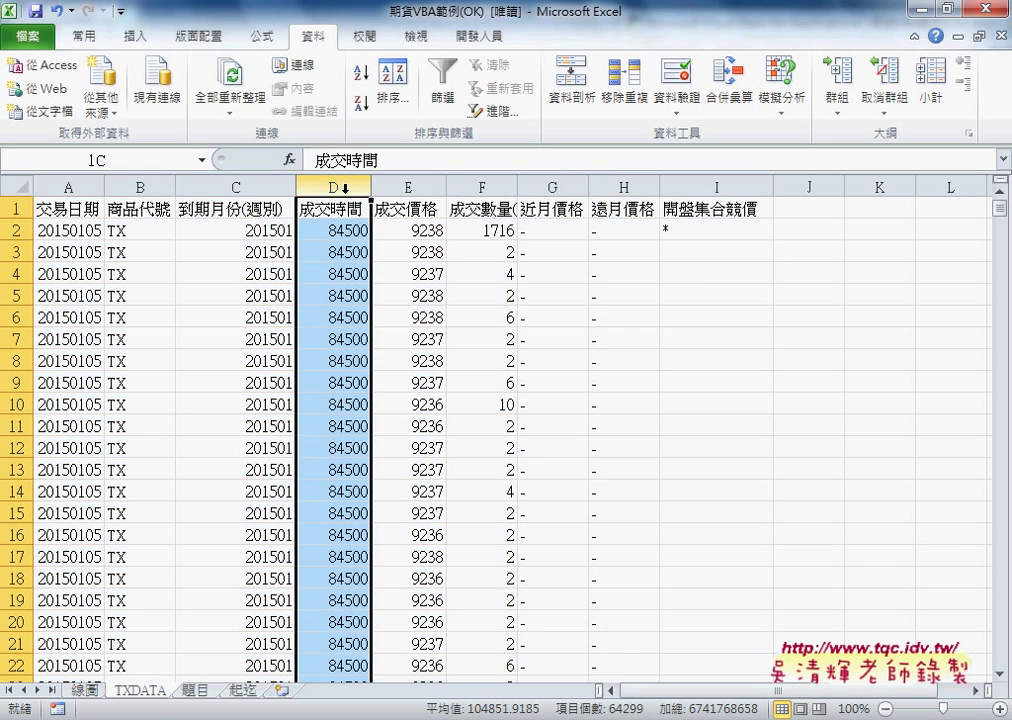
pyautogui.click(402, 188)
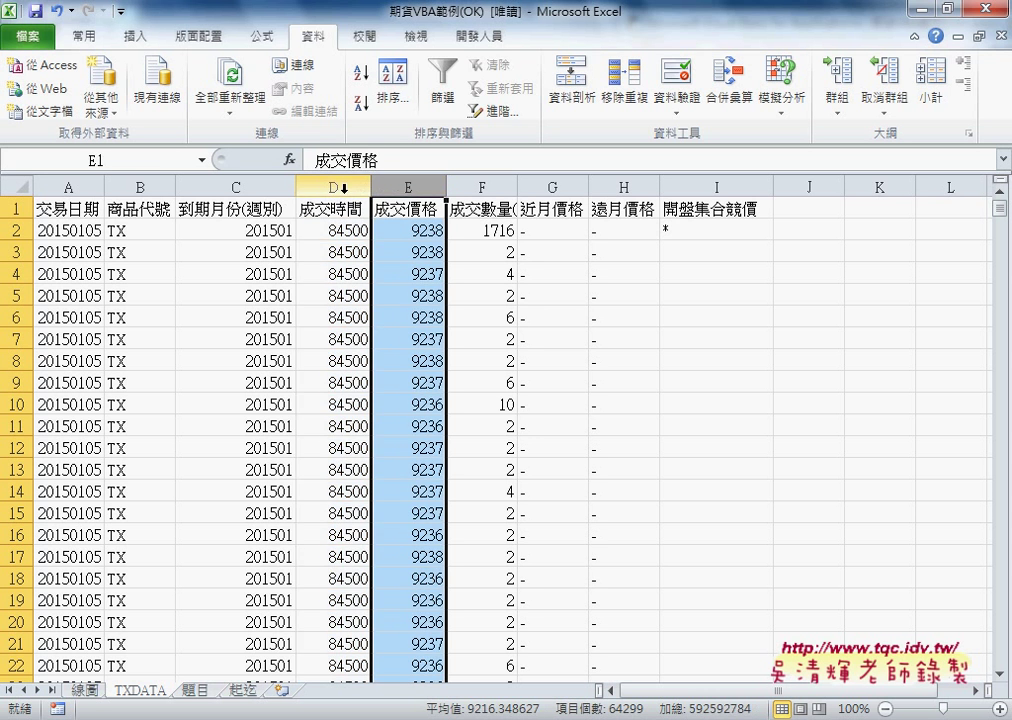
pyautogui.click(336, 188)
pyautogui.moveTo(336, 188); pyautogui.dragTo(386, 188)
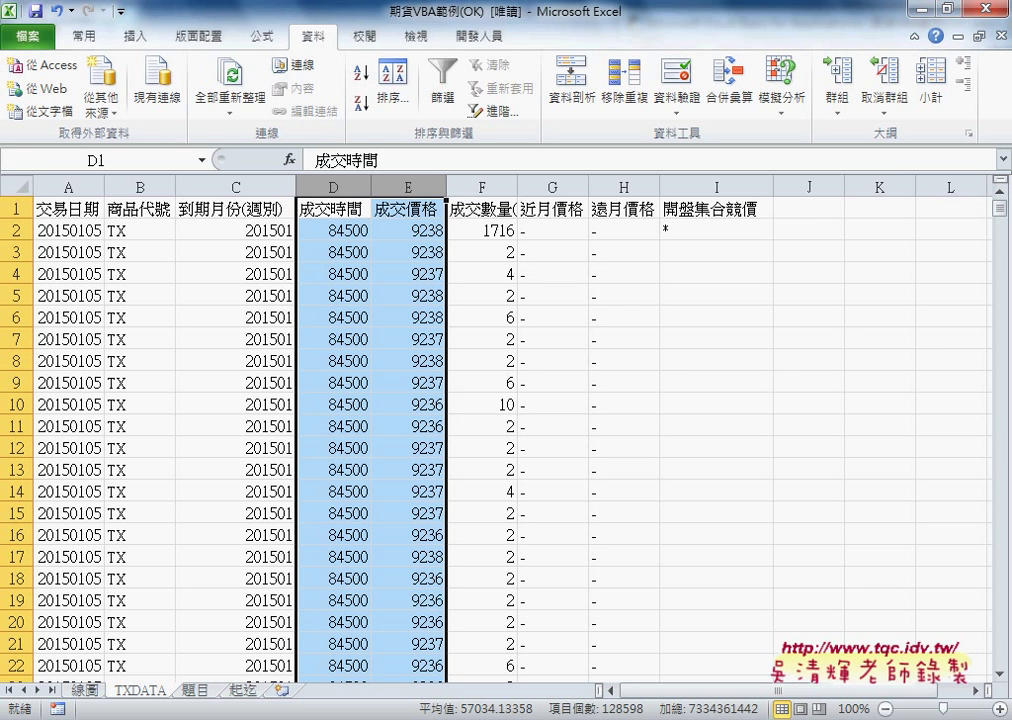
pyautogui.hotkey('alt', 'Tab')
# Open the 吳老師教學部落格 post and scroll through sections 01–04 to the macro code
pyautogui.click(438, 12)
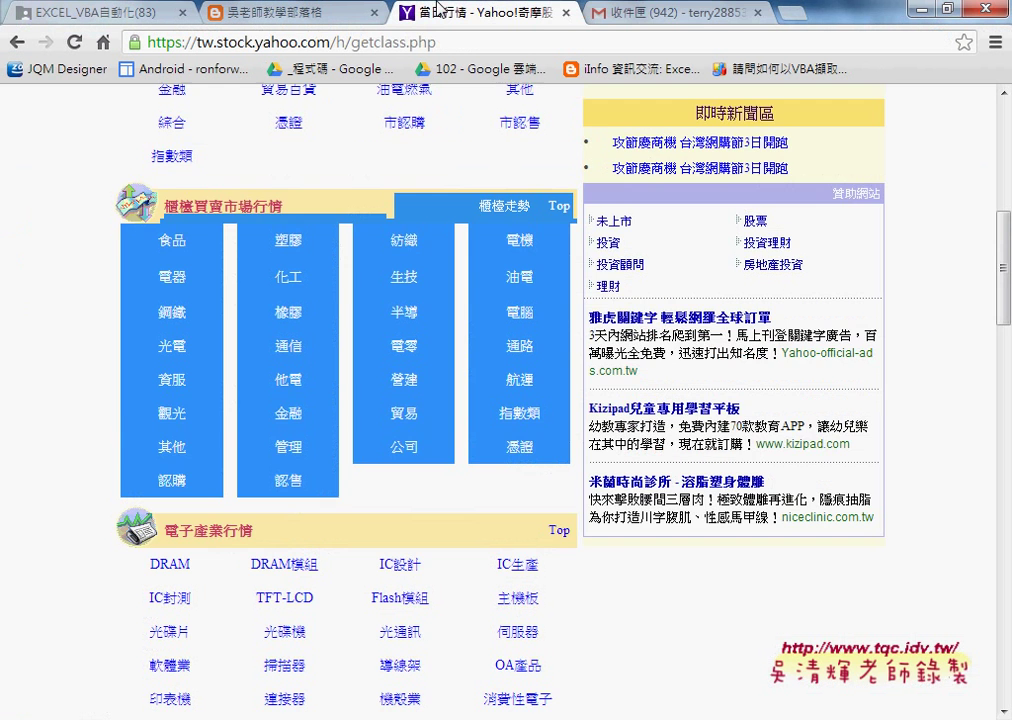
pyautogui.click(285, 12)
pyautogui.scroll(4, 760, 358)
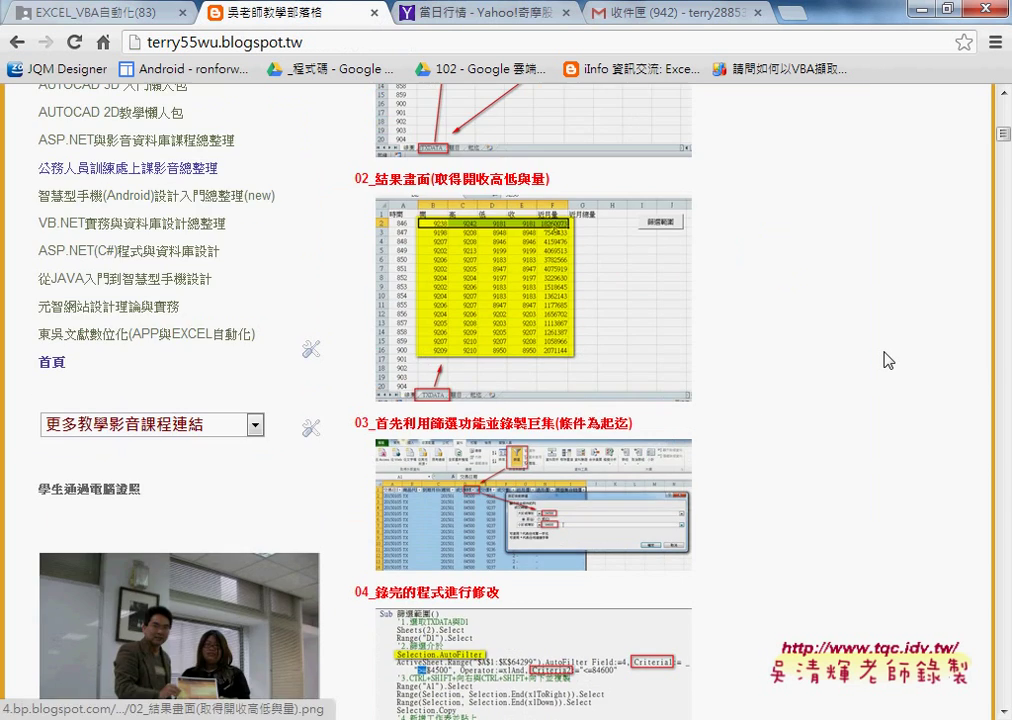
pyautogui.scroll(2, 887, 358)
pyautogui.scroll(2, 887, 358)
pyautogui.scroll(-2, 887, 358)
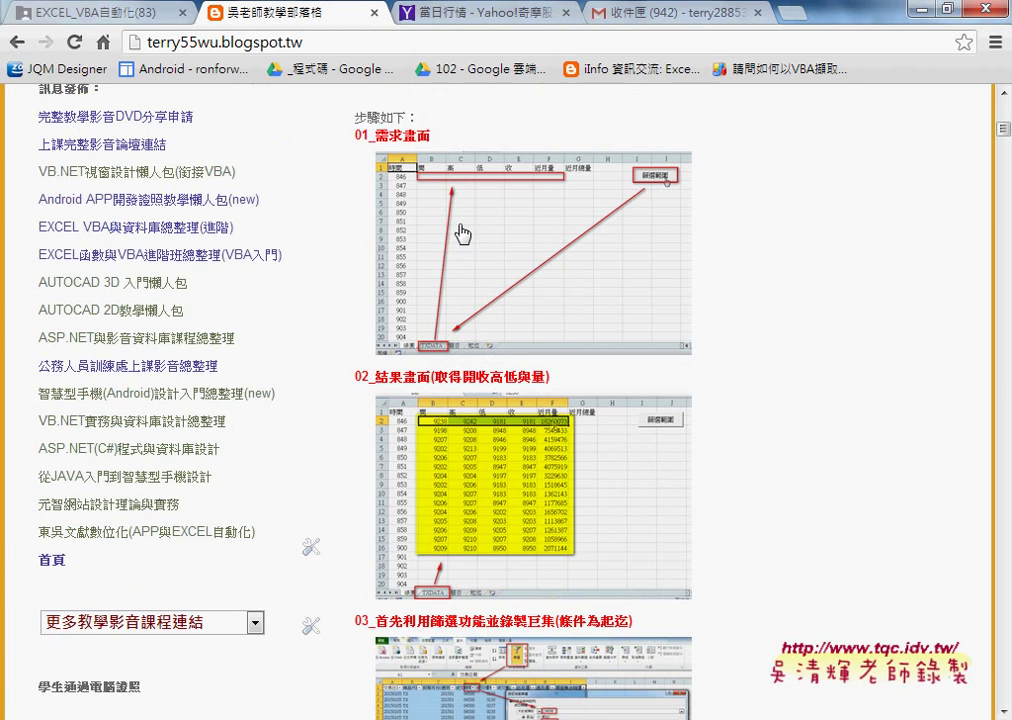
pyautogui.scroll(-1, 700, 290)
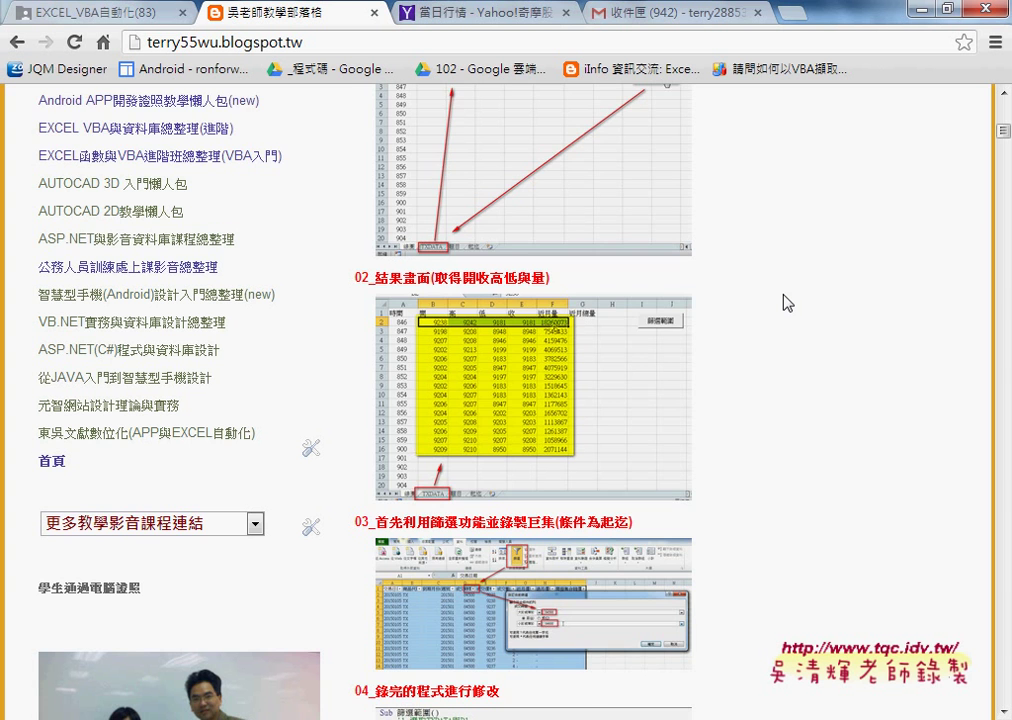
pyautogui.scroll(-1, 787, 302)
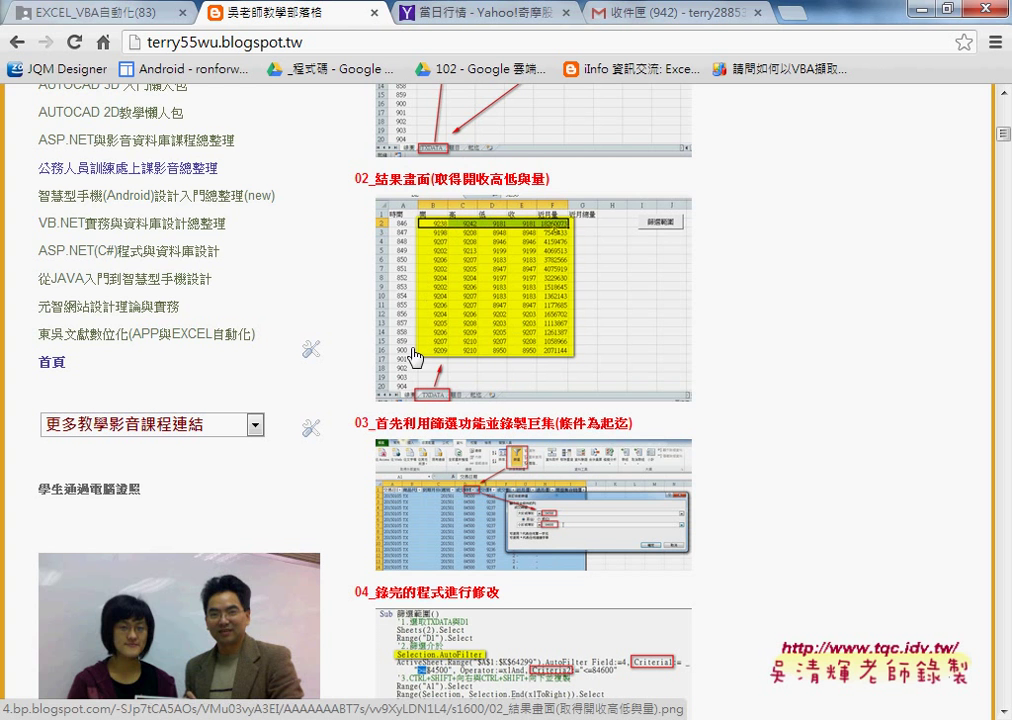
pyautogui.scroll(-2, 836, 361)
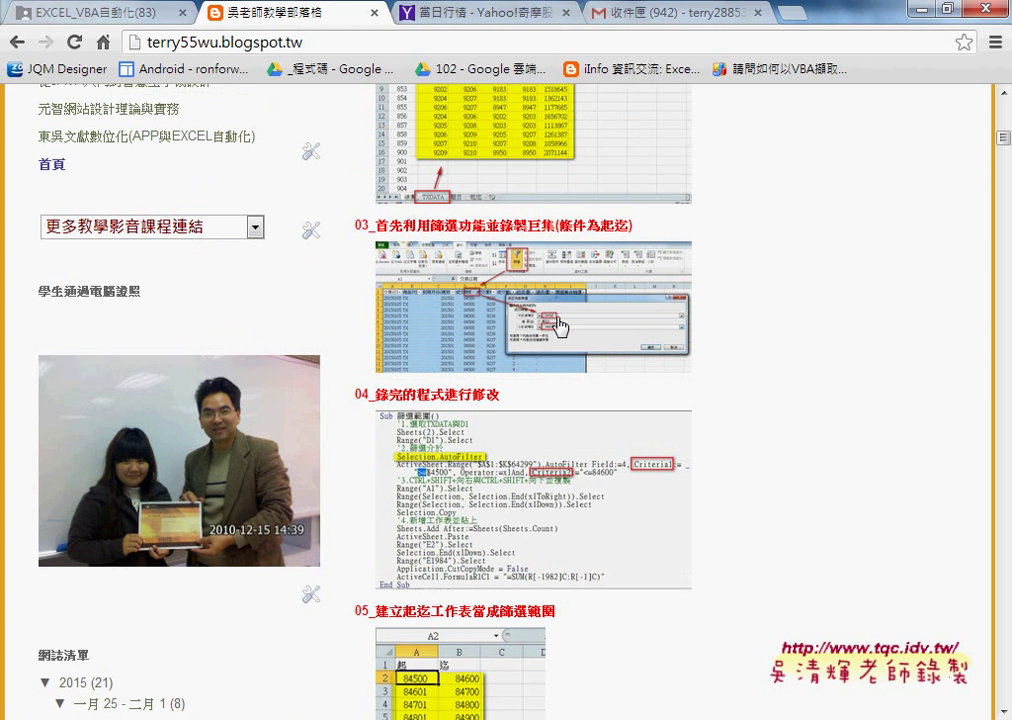
# Enlarge the step 03 screenshot and advance to image 5 of 8, the recorded macro code
pyautogui.click(529, 260)
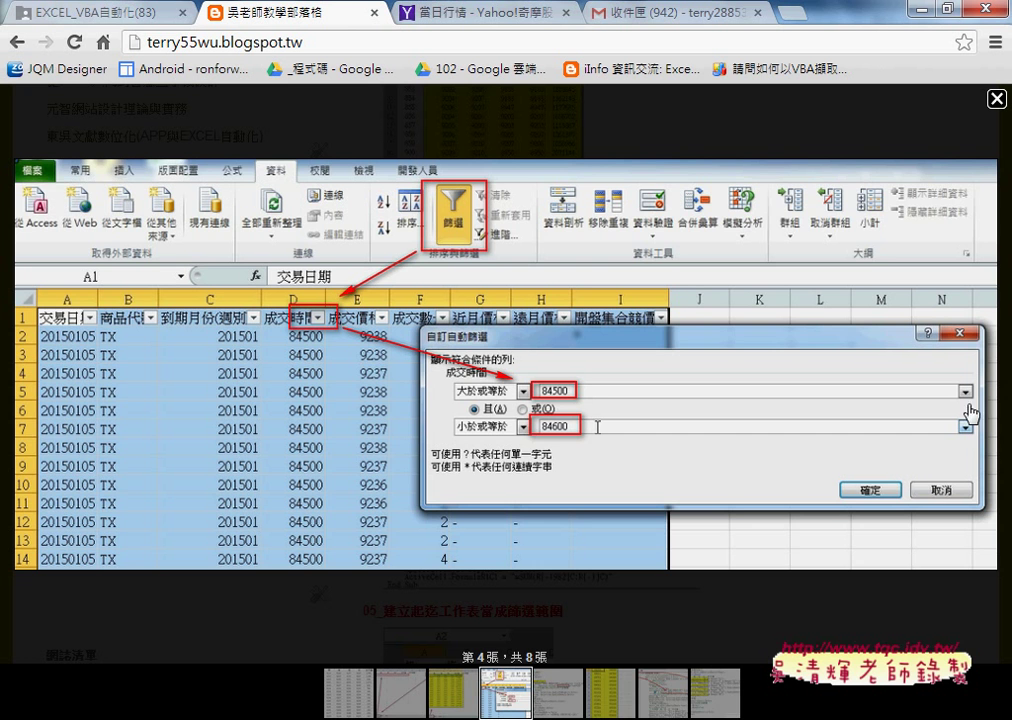
pyautogui.click(559, 707)
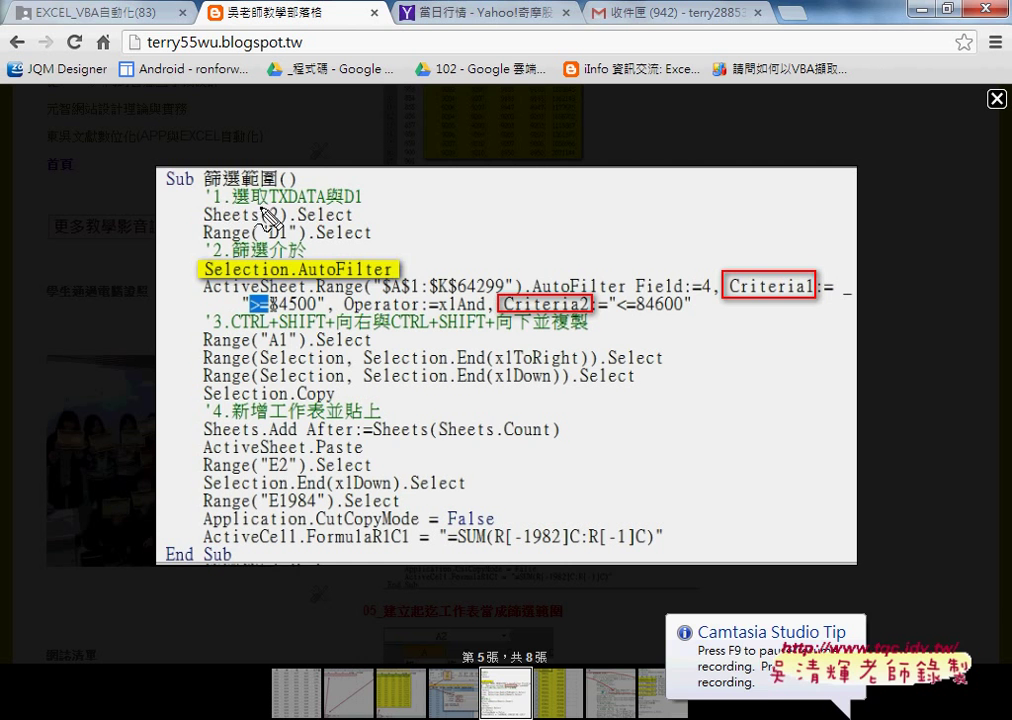
# Mark TXDATA, Range("D1"), AutoFilter, the $A$1:$K$64299 range and Field:=4 in red
pyautogui.moveTo(254, 207); pyautogui.dragTo(365, 206)
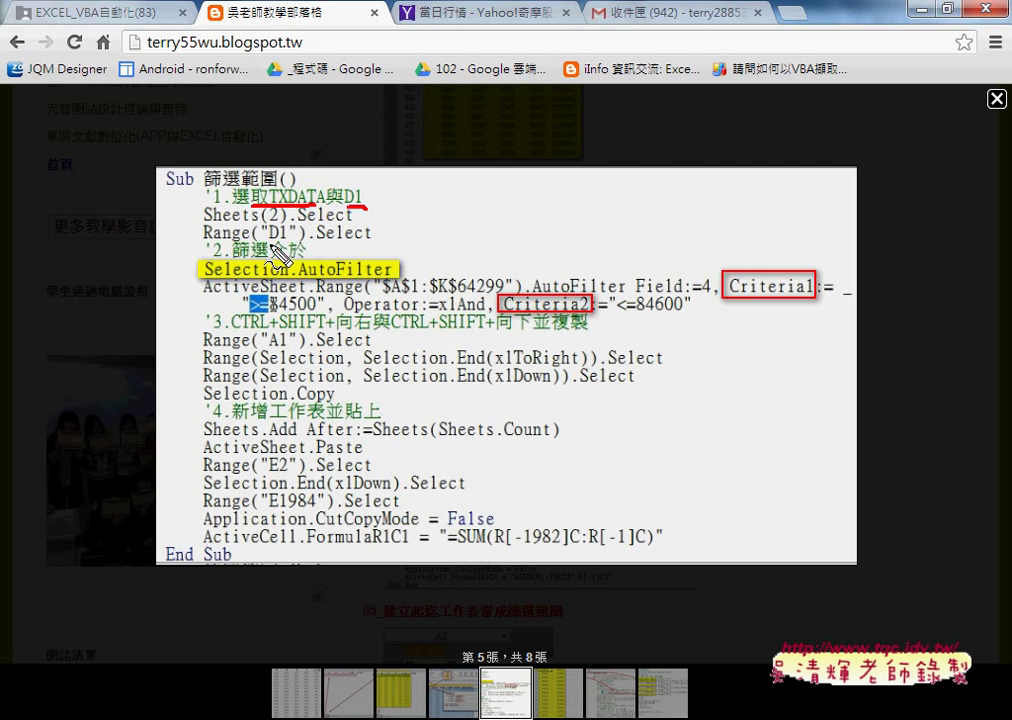
pyautogui.moveTo(234, 222)
pyautogui.mouseDown()
pyautogui.moveTo(252, 222)
pyautogui.moveTo(250, 240)
pyautogui.mouseUp()
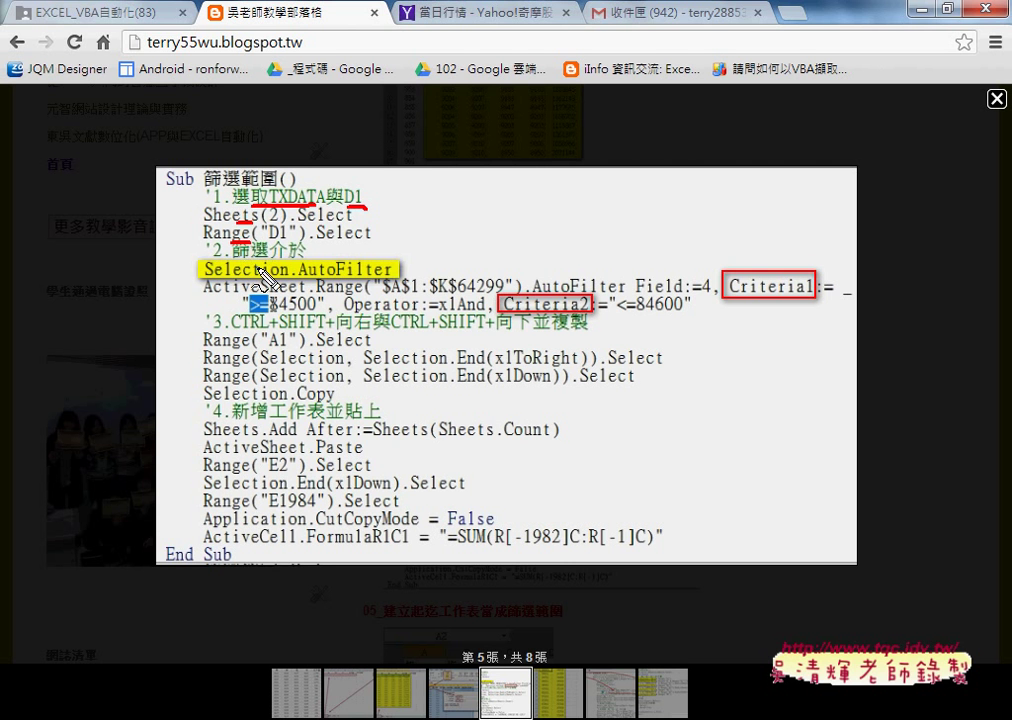
pyautogui.moveTo(306, 276); pyautogui.dragTo(392, 275)
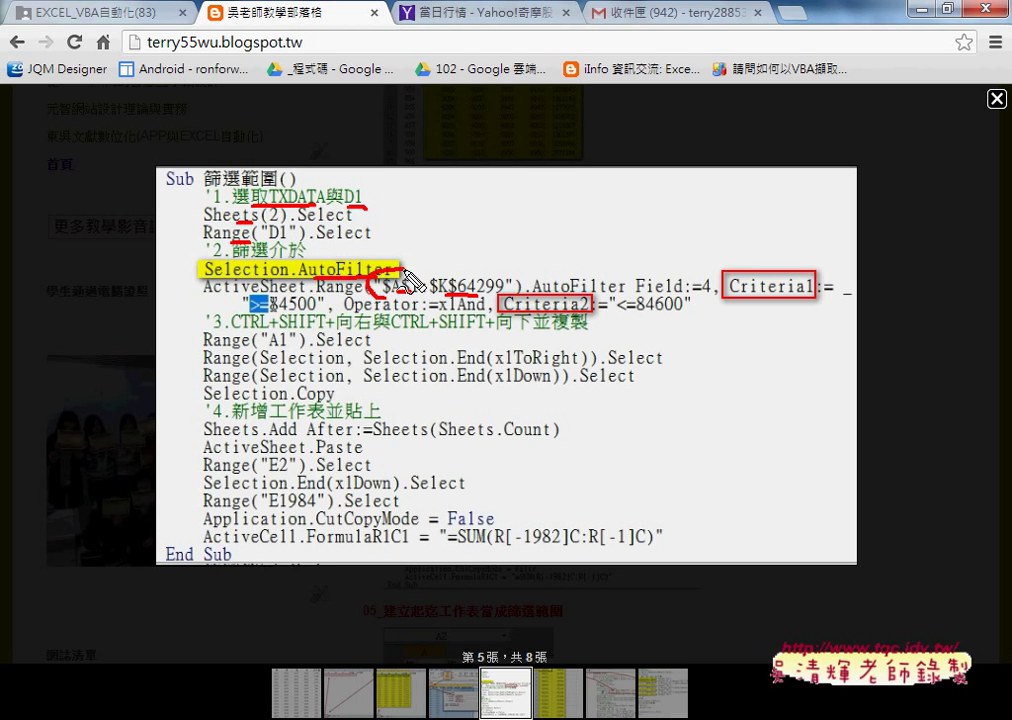
pyautogui.moveTo(370, 293)
pyautogui.mouseDown()
pyautogui.moveTo(527, 285)
pyautogui.moveTo(390, 301)
pyautogui.mouseUp()
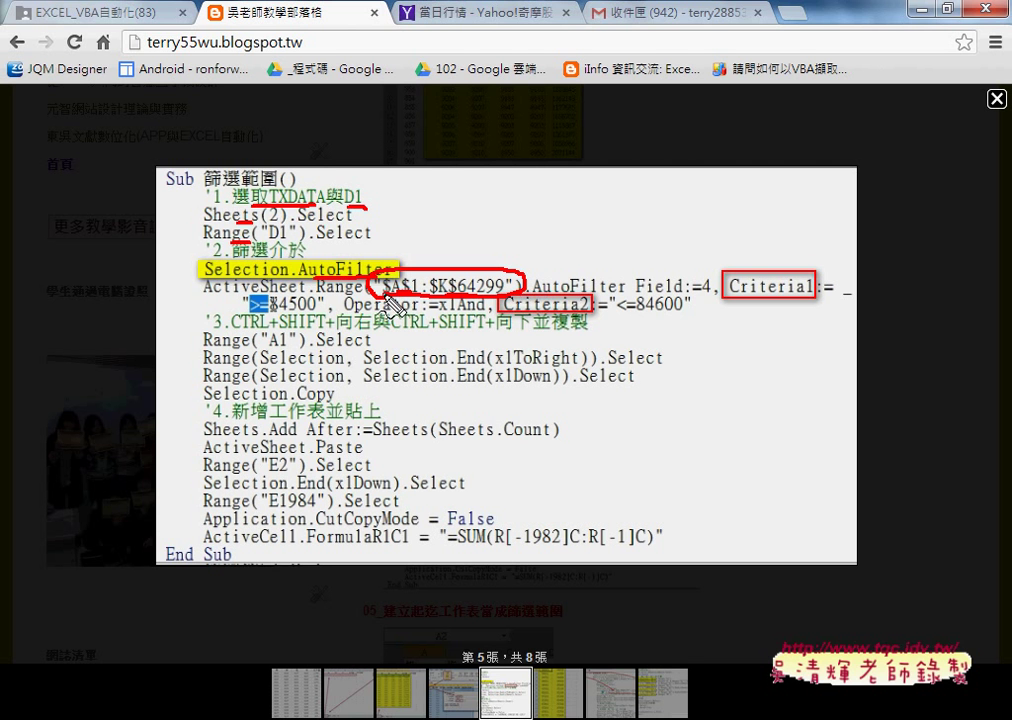
pyautogui.moveTo(682, 295); pyautogui.dragTo(705, 293)
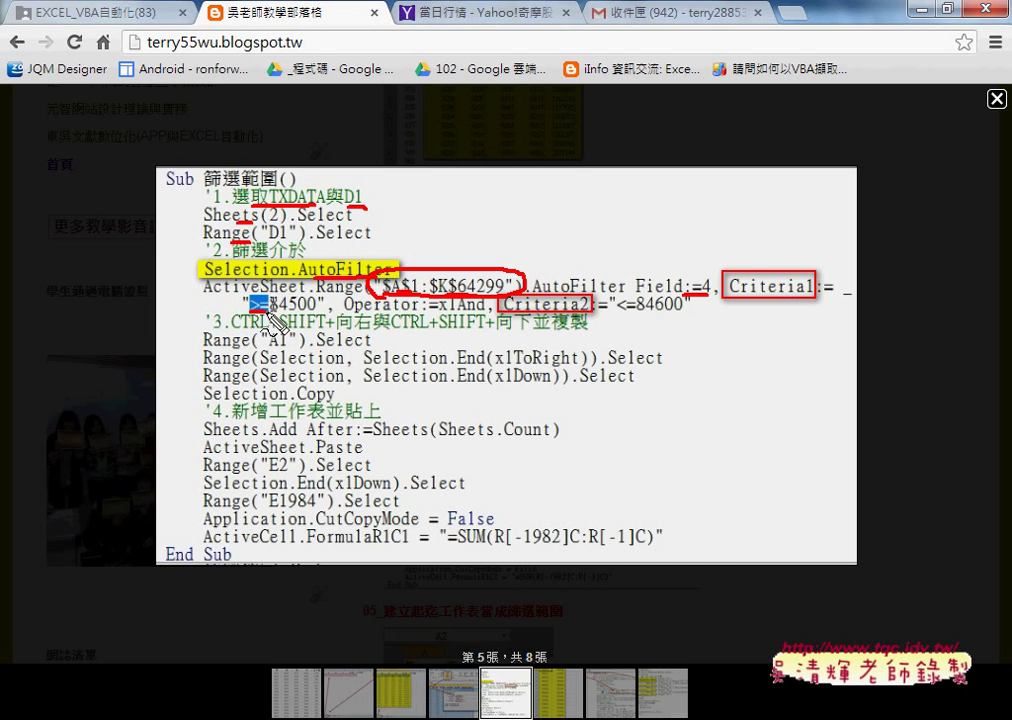
# Write a >= note and underline the >=84500 and <=84600 criteria in red
pyautogui.moveTo(441, 205)
pyautogui.mouseDown()
pyautogui.moveTo(443, 221)
pyautogui.moveTo(486, 214)
pyautogui.mouseUp()
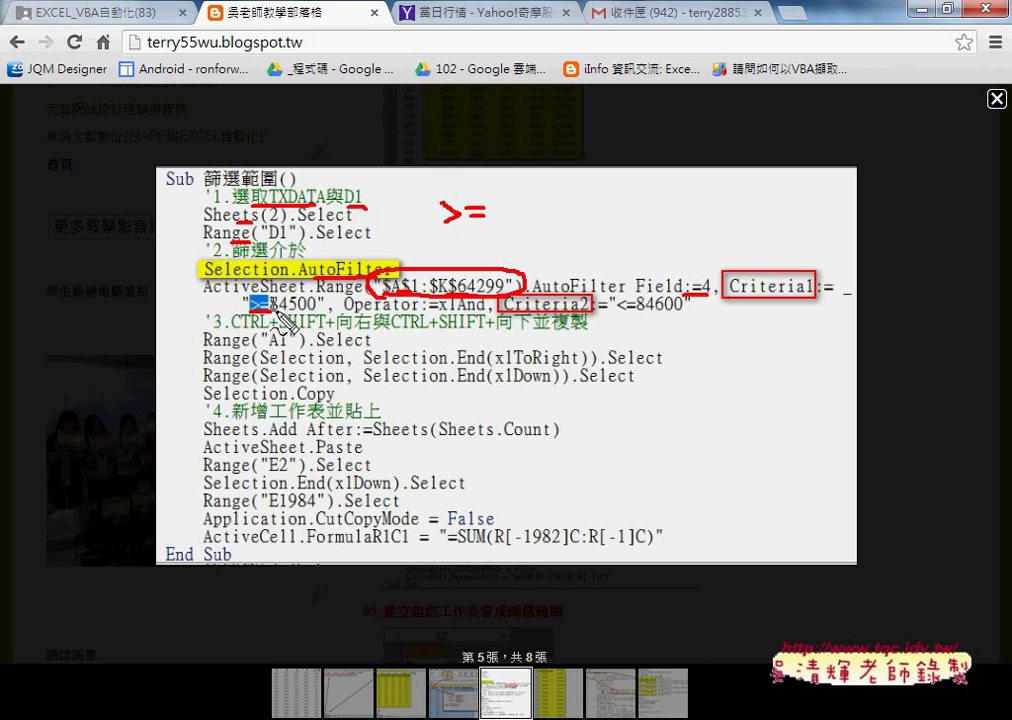
pyautogui.moveTo(276, 313); pyautogui.dragTo(313, 315)
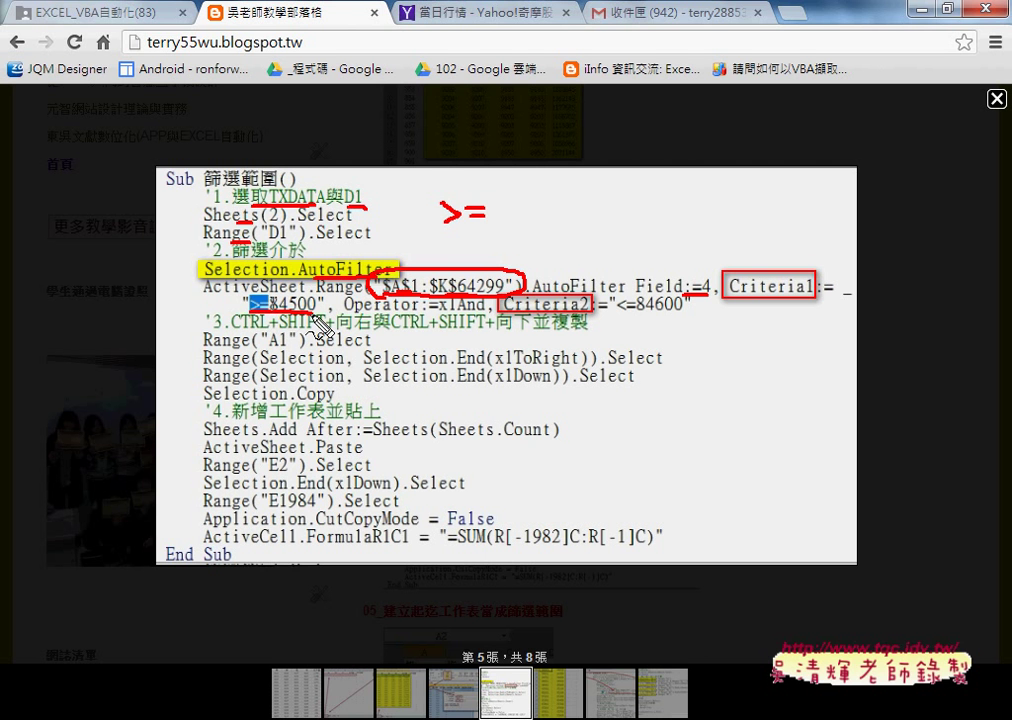
pyautogui.moveTo(633, 312); pyautogui.dragTo(680, 311)
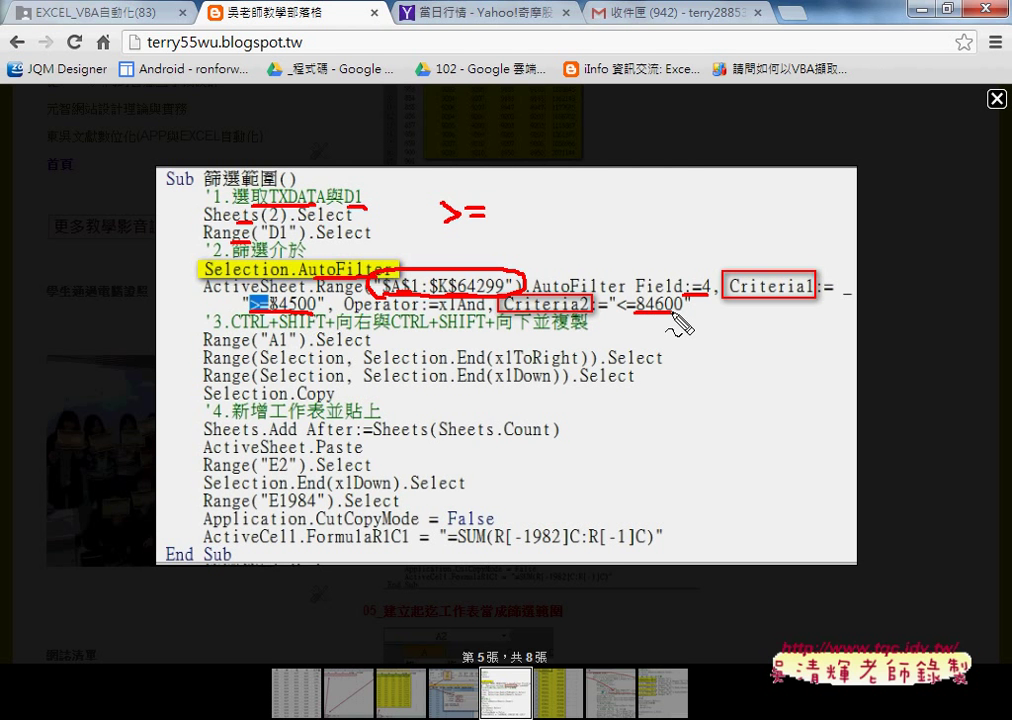
pyautogui.moveTo(613, 312); pyautogui.dragTo(622, 312)
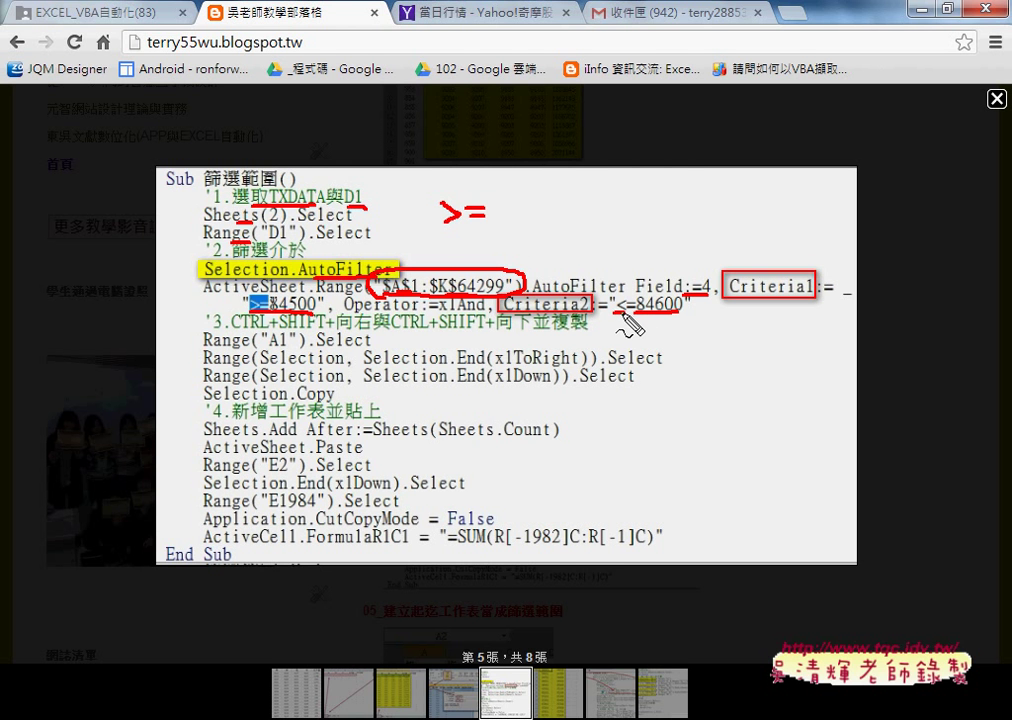
pyautogui.moveTo(443, 202)
pyautogui.mouseDown()
pyautogui.moveTo(460, 216)
pyautogui.moveTo(443, 222)
pyautogui.mouseUp()
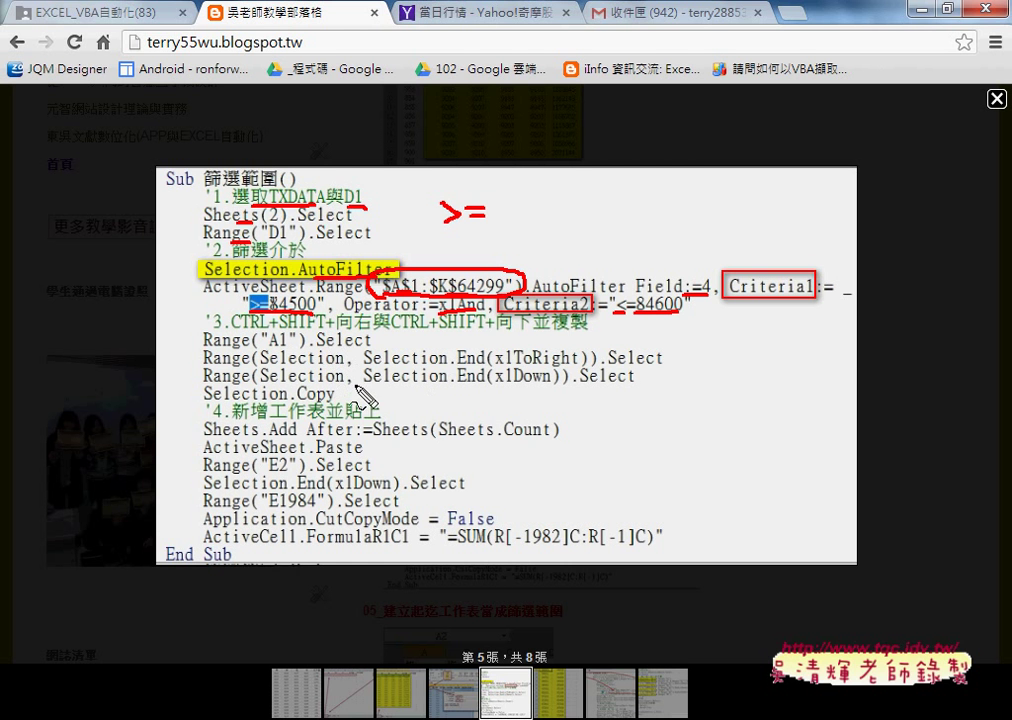
# Underline Copy, Add and Paste in the macro code in red
pyautogui.moveTo(309, 403); pyautogui.dragTo(334, 403)
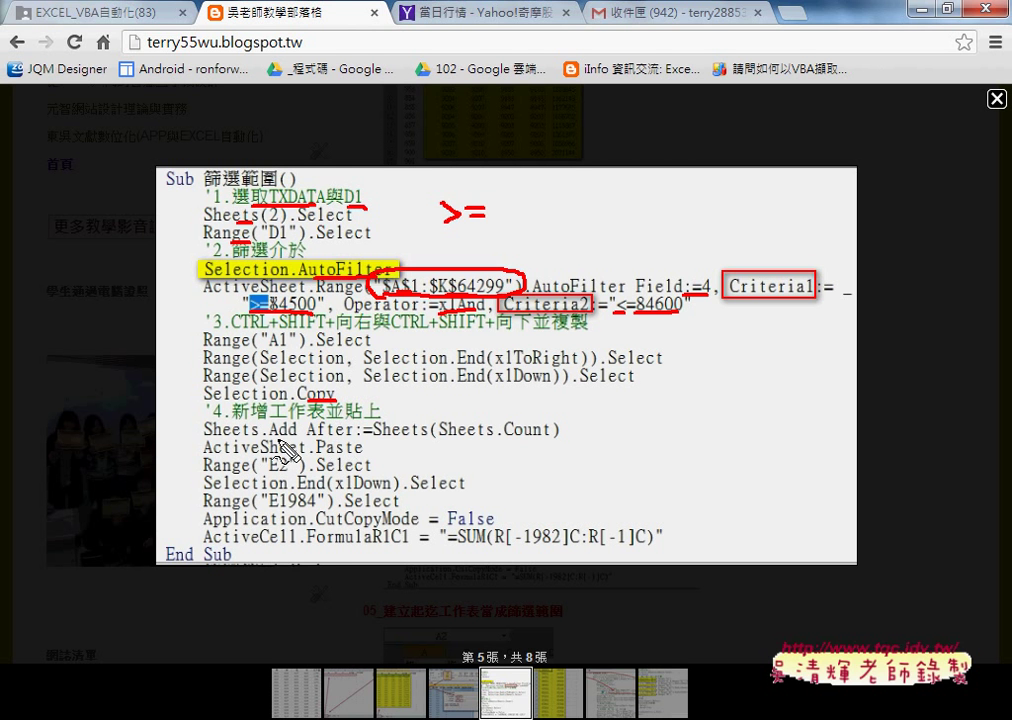
pyautogui.moveTo(272, 437); pyautogui.dragTo(297, 437)
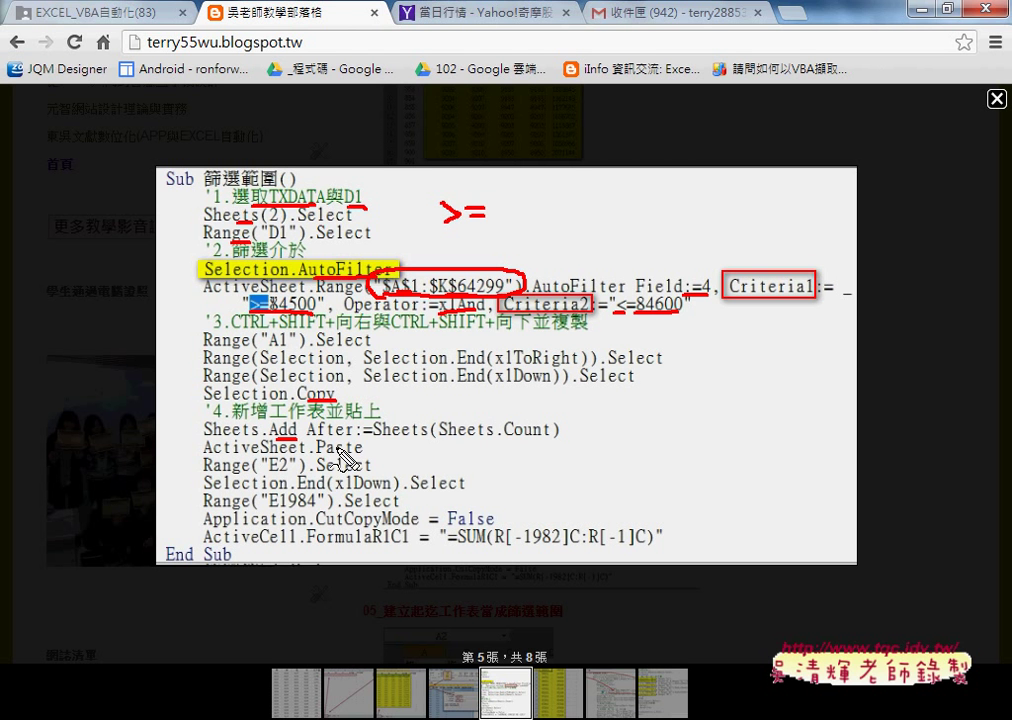
pyautogui.moveTo(328, 453); pyautogui.dragTo(360, 452)
# Erase the red annotations and return to the TXDATA sheet in Excel
pyautogui.press('e')
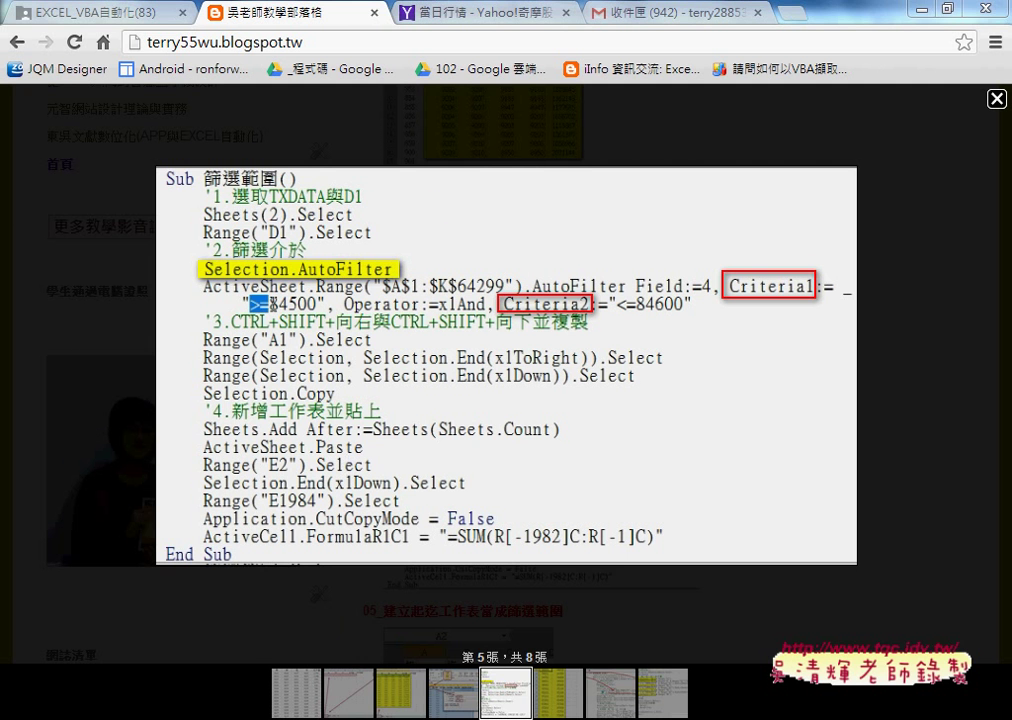
pyautogui.moveTo(450, 712)
pyautogui.click(364, 645)
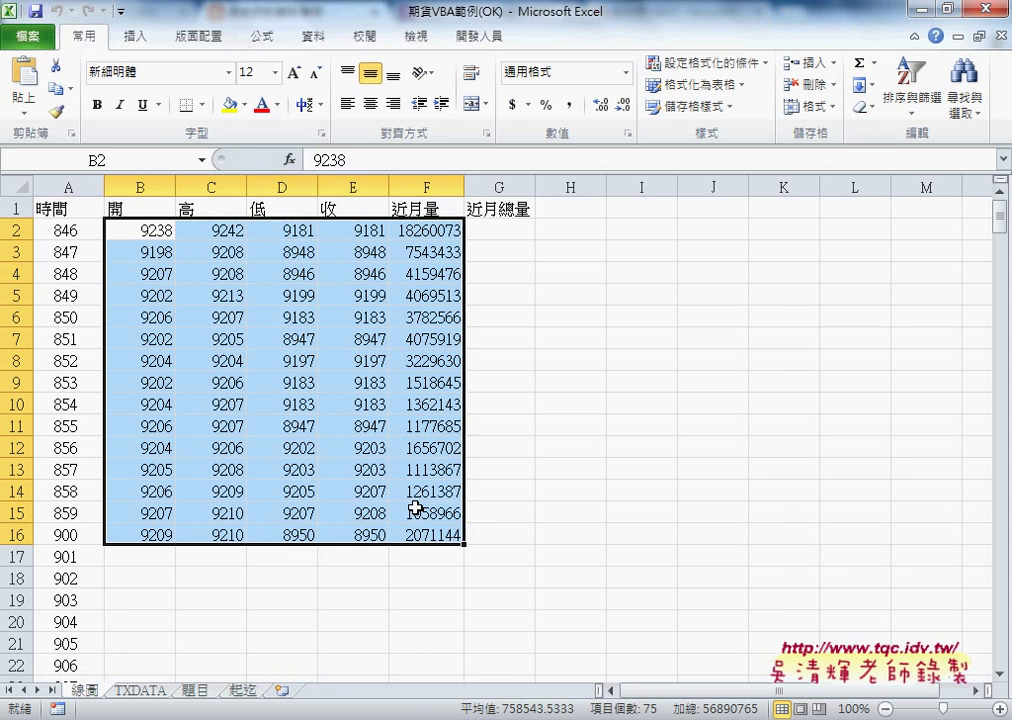
pyautogui.click(140, 690)
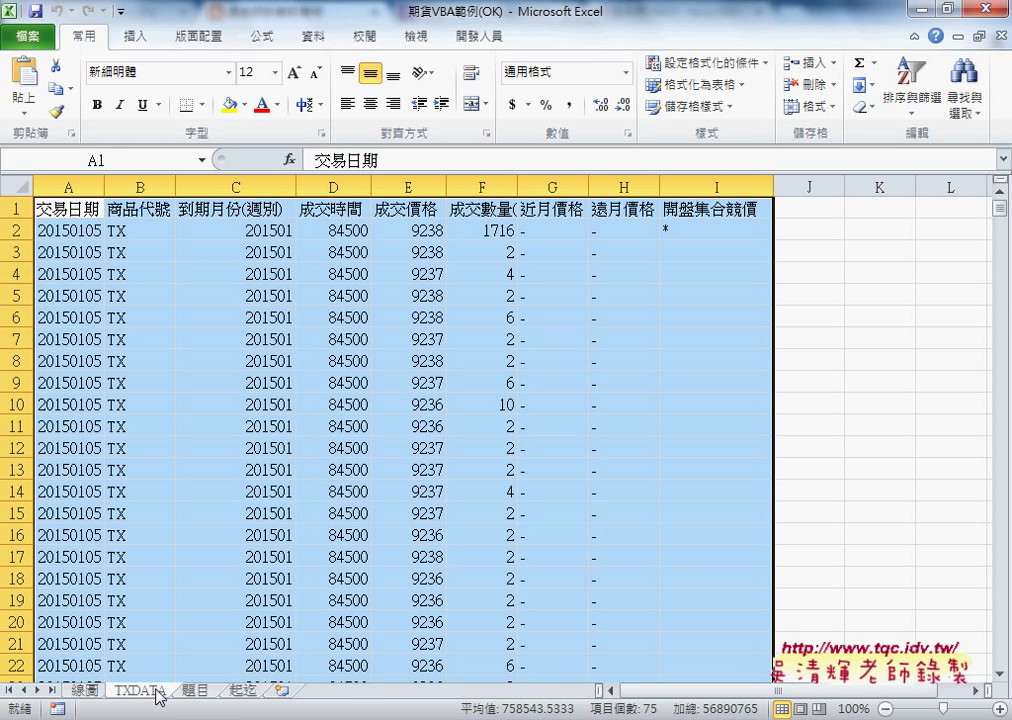
pyautogui.click(343, 231)
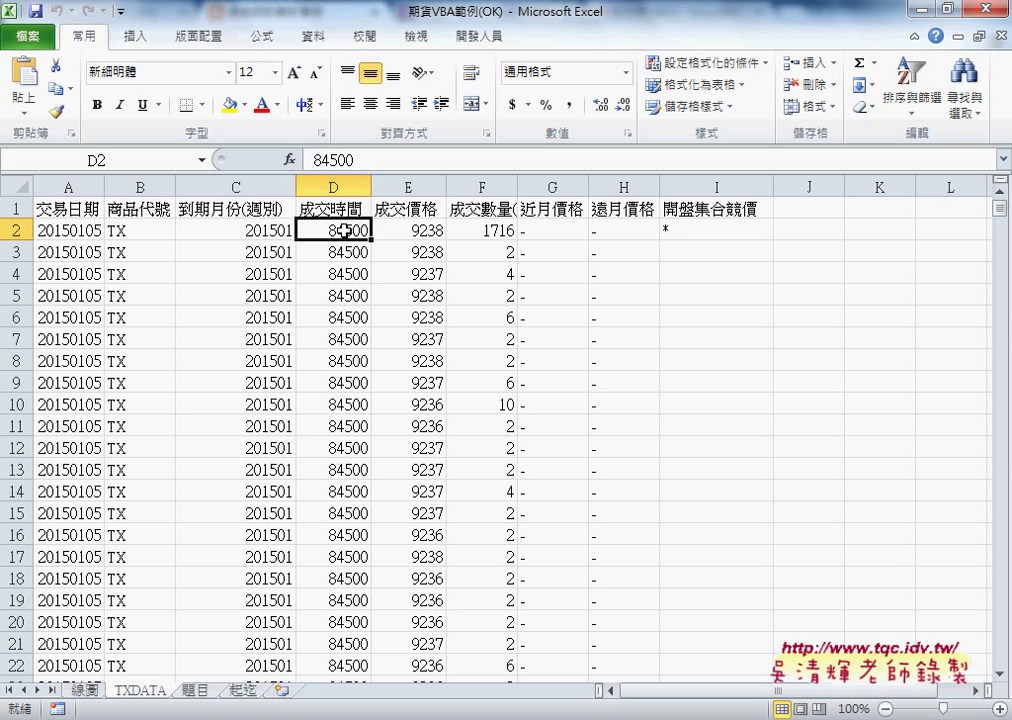
# Turn on AutoFilter and apply a Between filter on 成交時間 from 84500, leaving 1982 of 64298 records
pyautogui.click(310, 40)
pyautogui.click(445, 88)
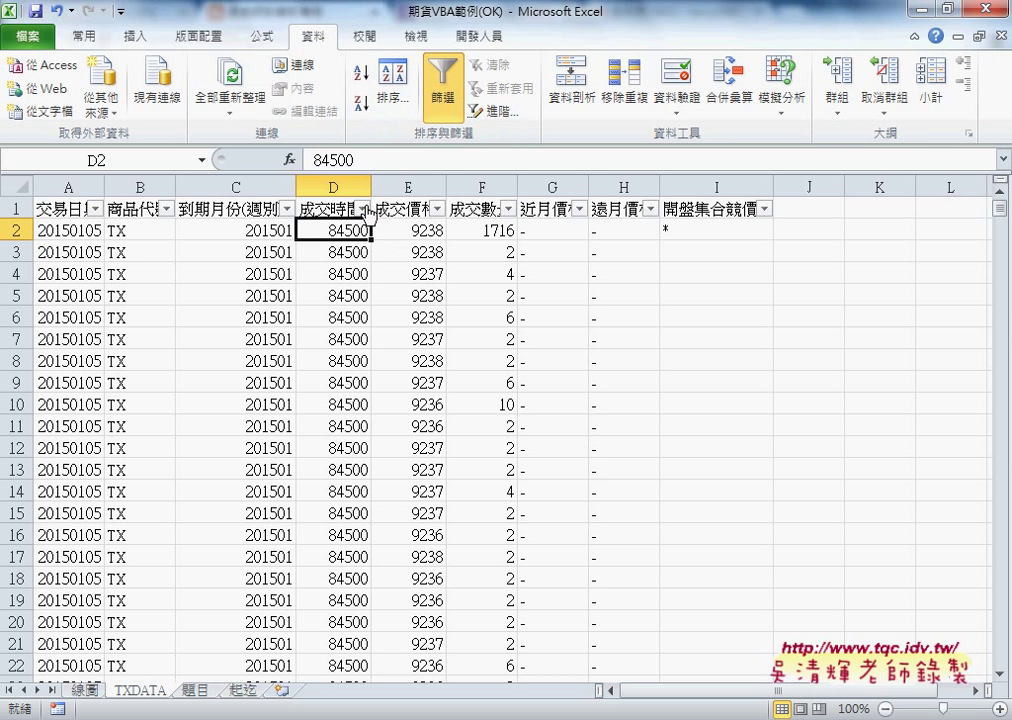
pyautogui.click(365, 209)
pyautogui.moveTo(270, 357)
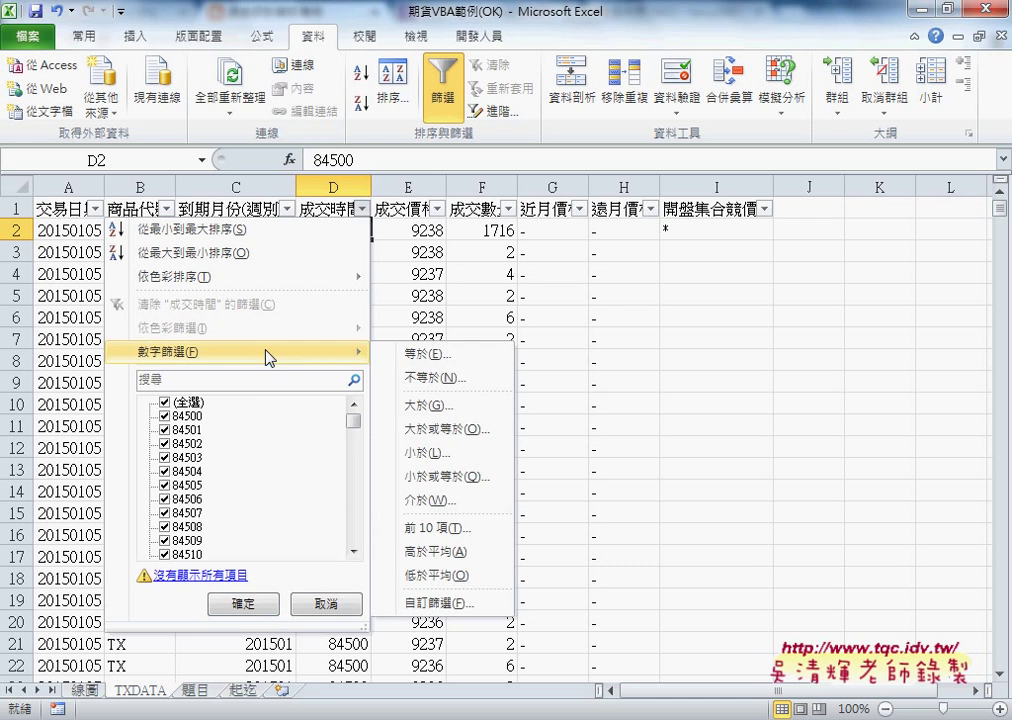
pyautogui.click(459, 513)
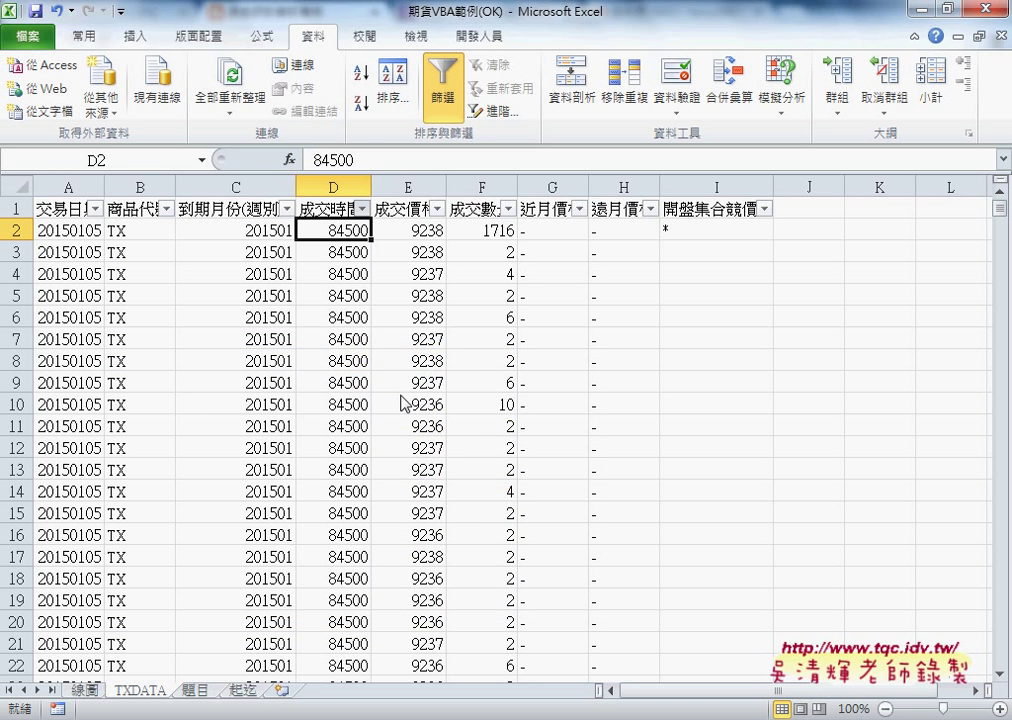
pyautogui.moveTo(610, 252); pyautogui.dragTo(657, 260)
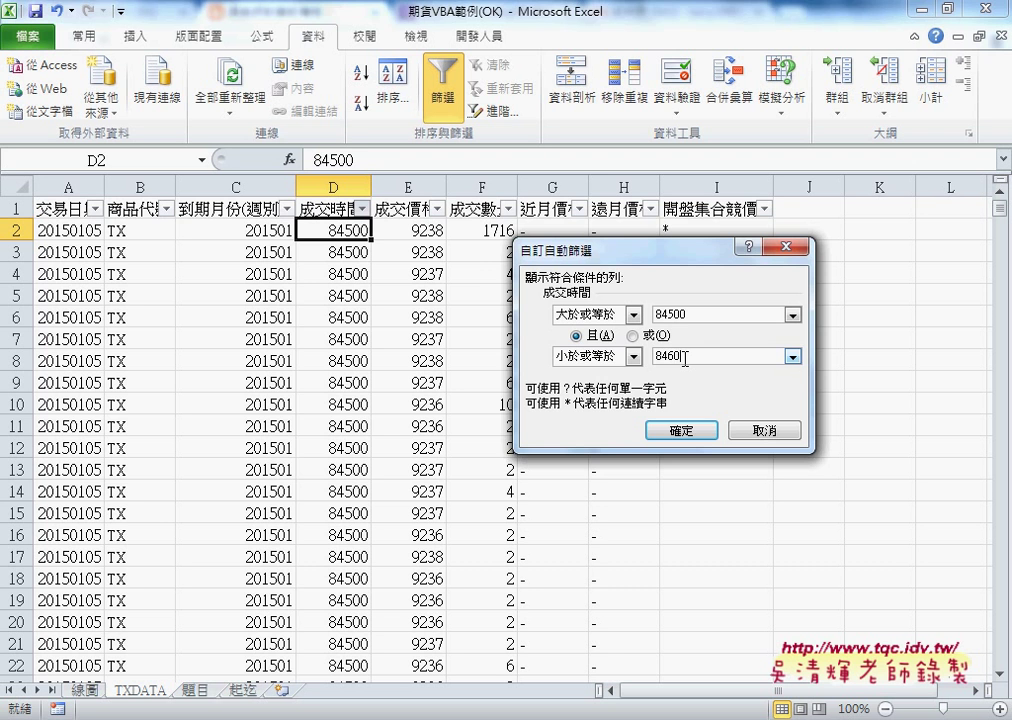
pyautogui.click(678, 432)
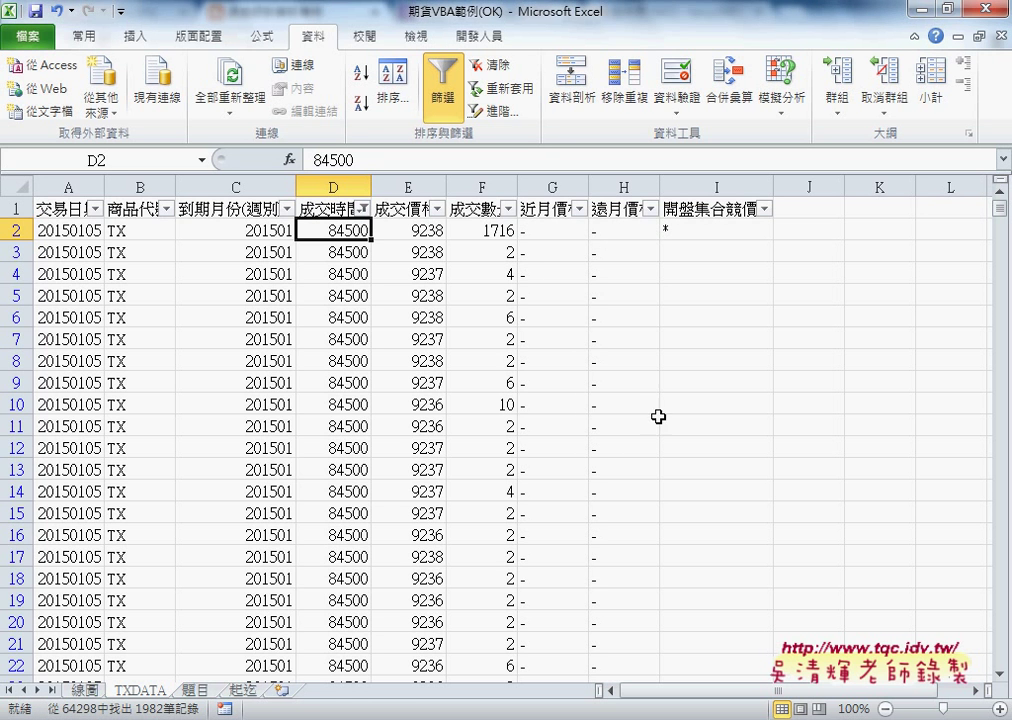
# Copy the filtered TXDATA table from A1 through its last column and row
pyautogui.click(50, 209)
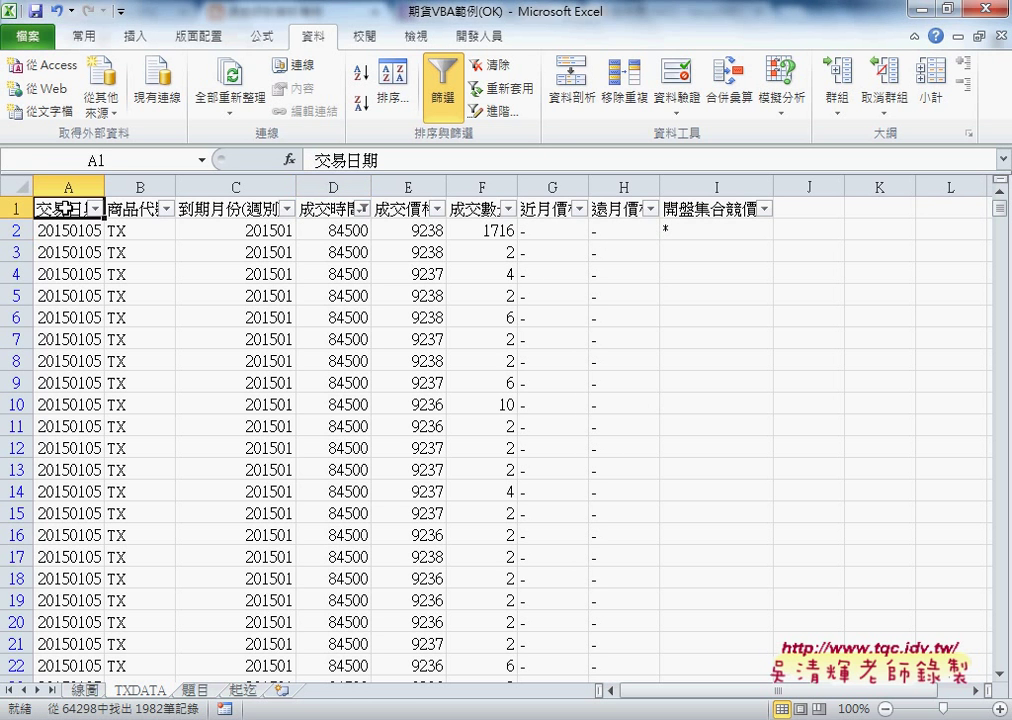
pyautogui.hotkey('ctrl', 'shift', 'Right')
pyautogui.hotkey('ctrl', 'shift', 'Down')
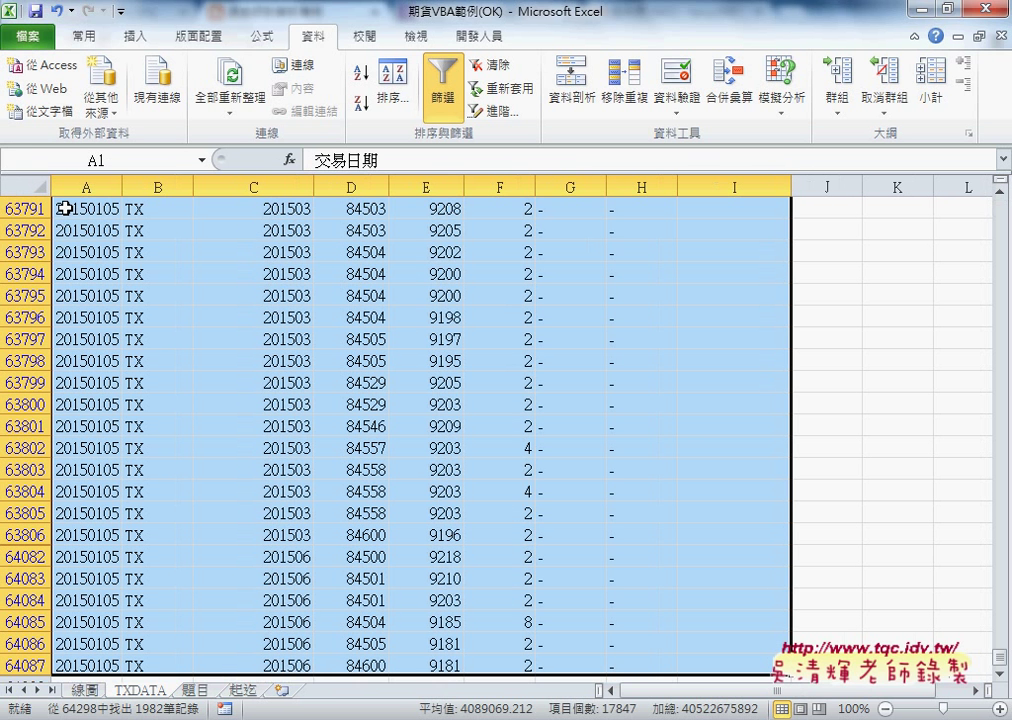
pyautogui.hotkey('ctrl', 'c')
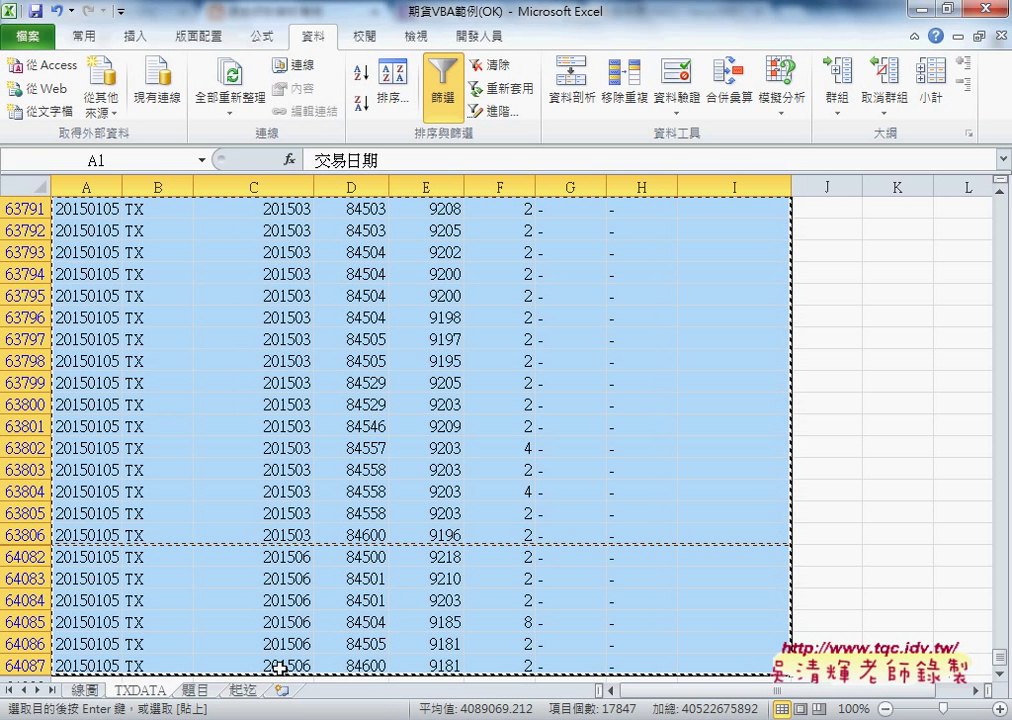
# Add a new sheet 工作表1 for the copied records, then return to the 線圖 sheet
pyautogui.click(284, 691)
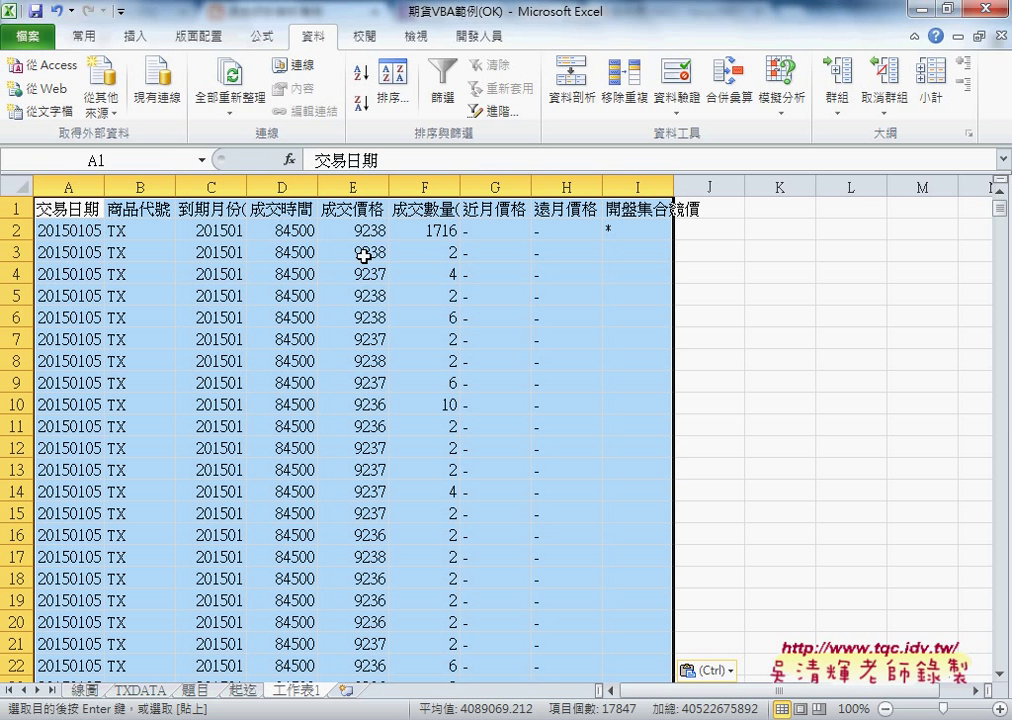
pyautogui.click(84, 692)
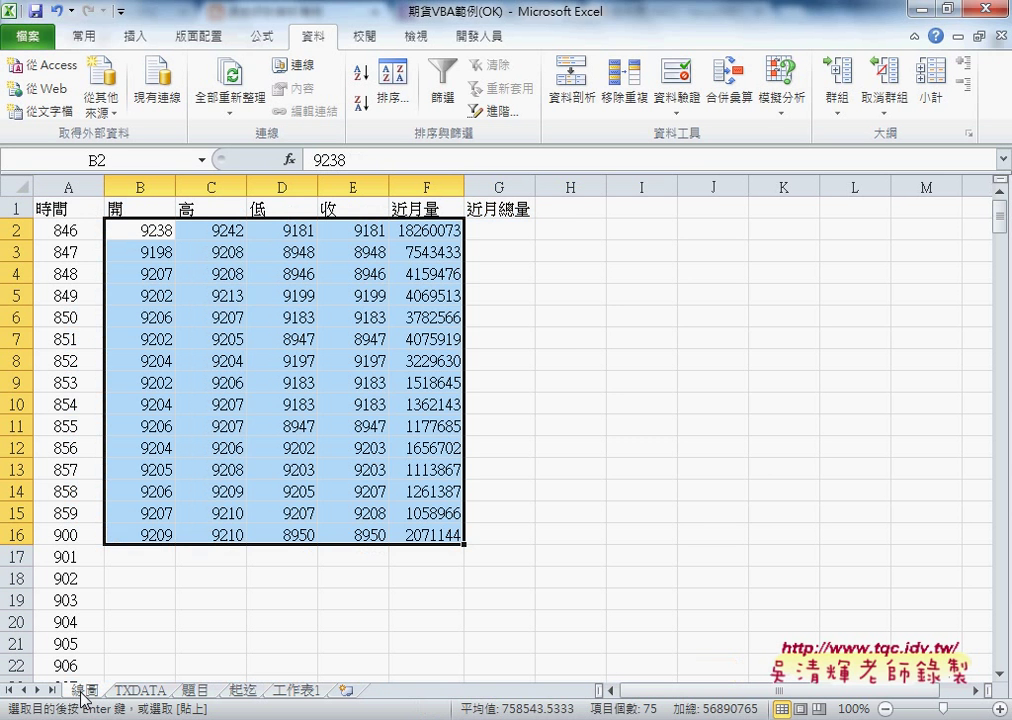
pyautogui.click(129, 234)
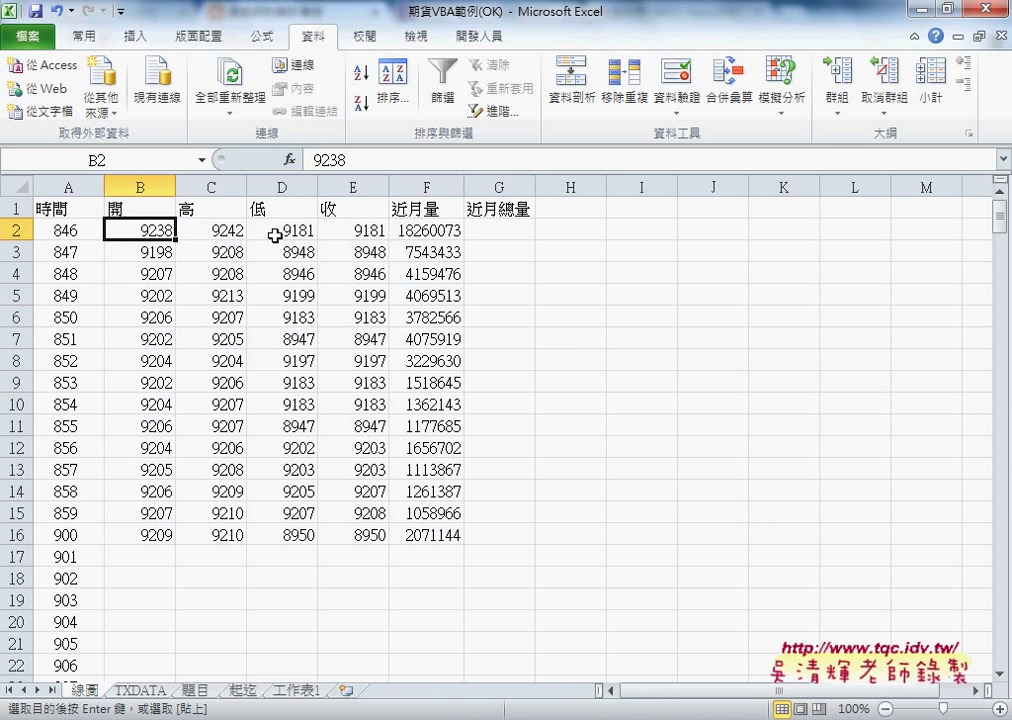
# Check the 收, 高, 低 and 近月量 values for time 846 on 線圖
pyautogui.click(364, 231)
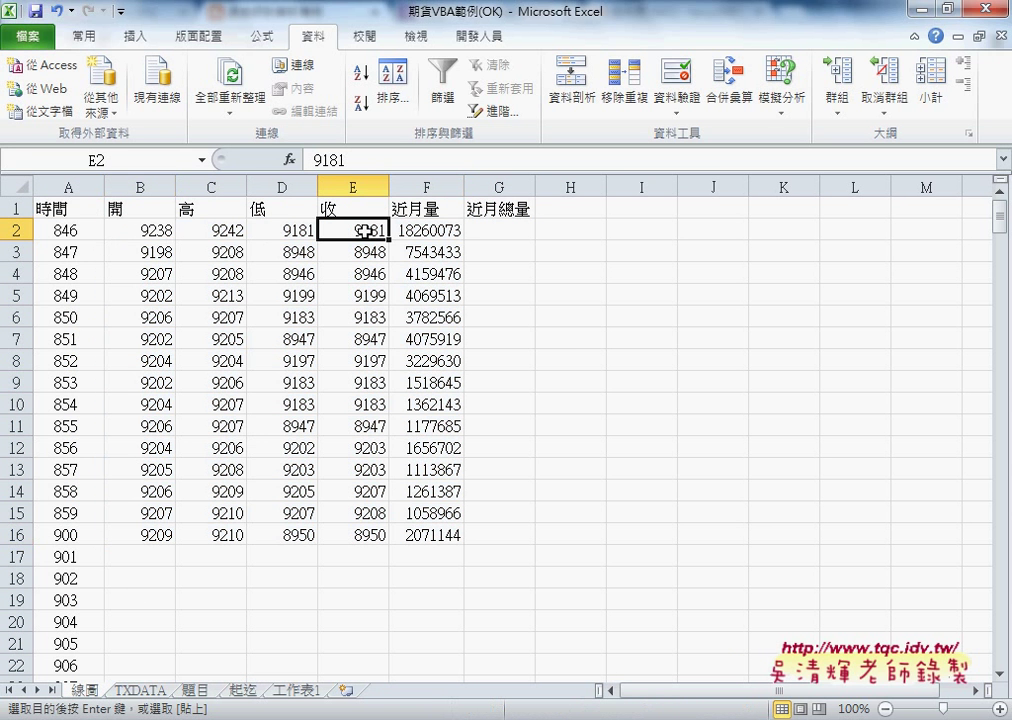
pyautogui.click(222, 234)
pyautogui.click(262, 230)
pyautogui.click(413, 231)
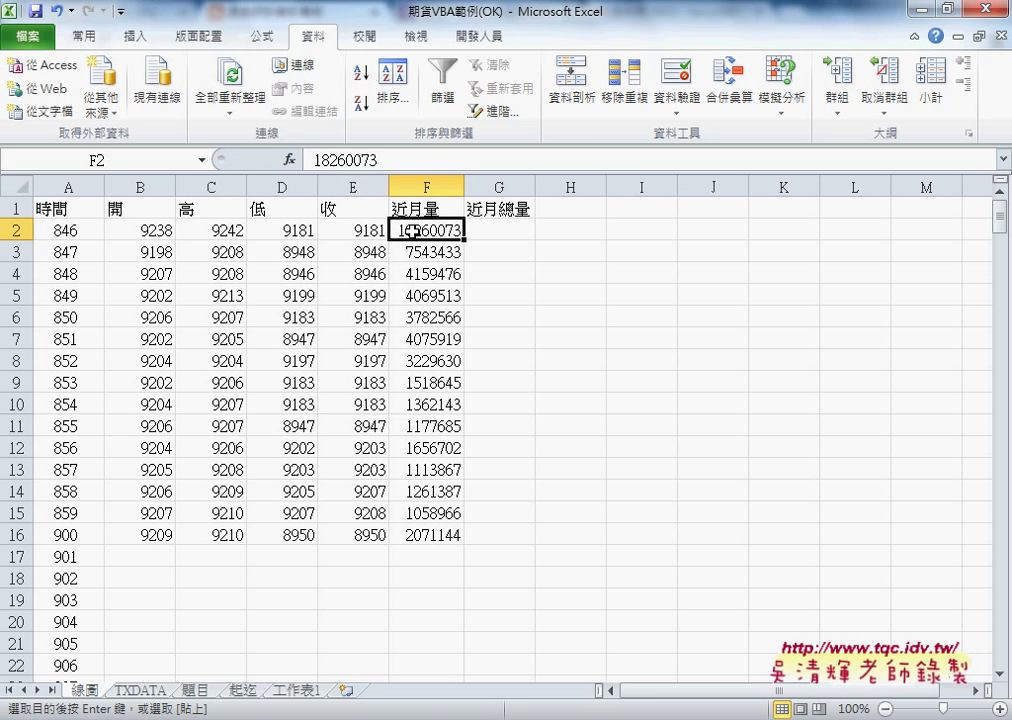
# On 工作表1, highlight the first 成交價格 9238 in E2, then return to the column top
pyautogui.click(290, 690)
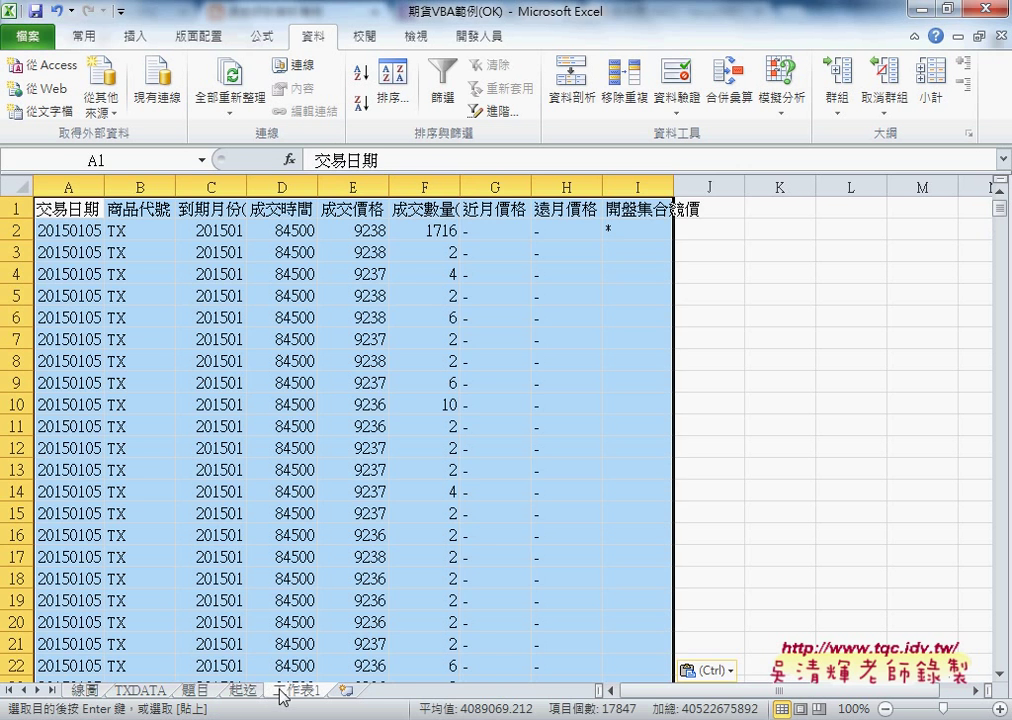
pyautogui.click(371, 234)
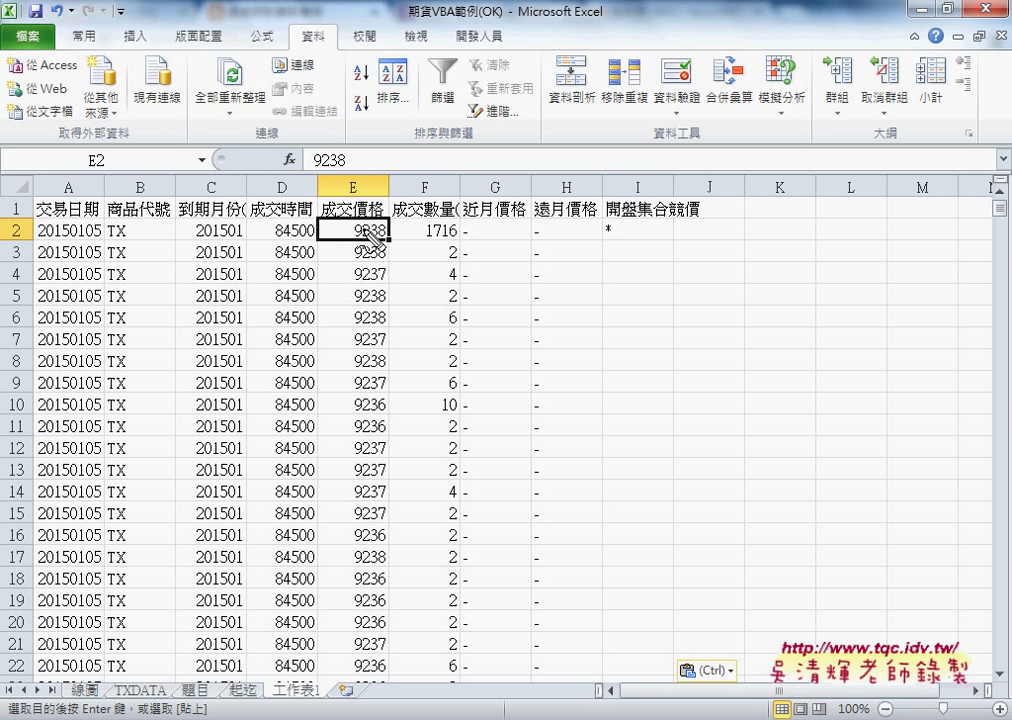
pyautogui.moveTo(335, 240); pyautogui.dragTo(385, 240)
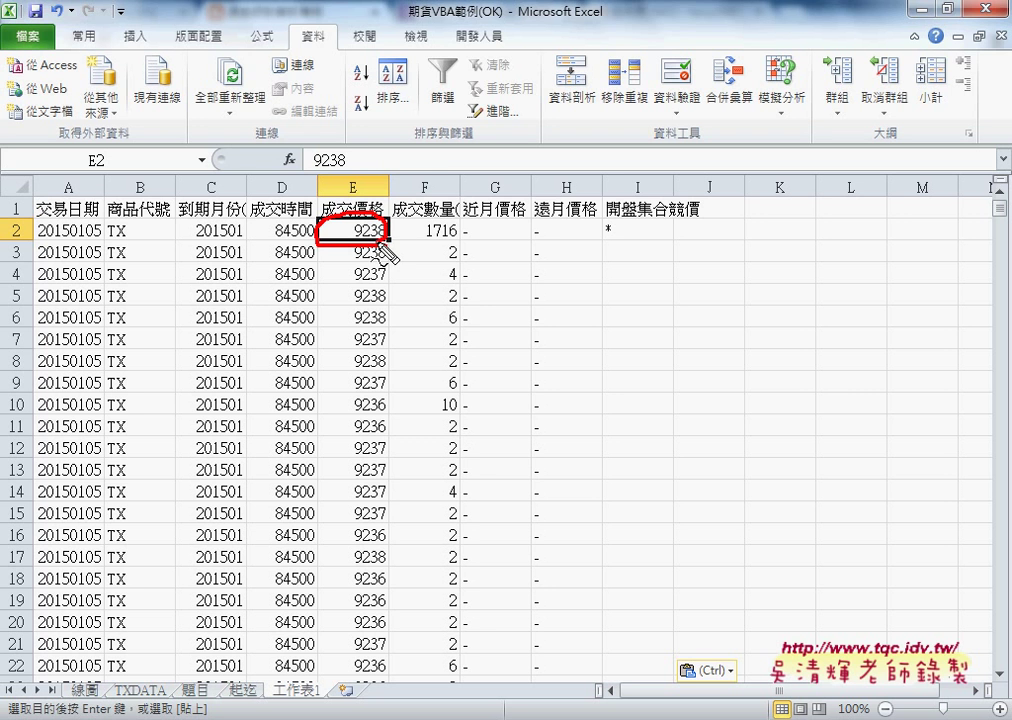
pyautogui.moveTo(440, 170)
pyautogui.mouseDown()
pyautogui.moveTo(380, 222)
pyautogui.moveTo(388, 231)
pyautogui.mouseUp()
pyautogui.moveTo(22, 220); pyautogui.dragTo(24, 236)
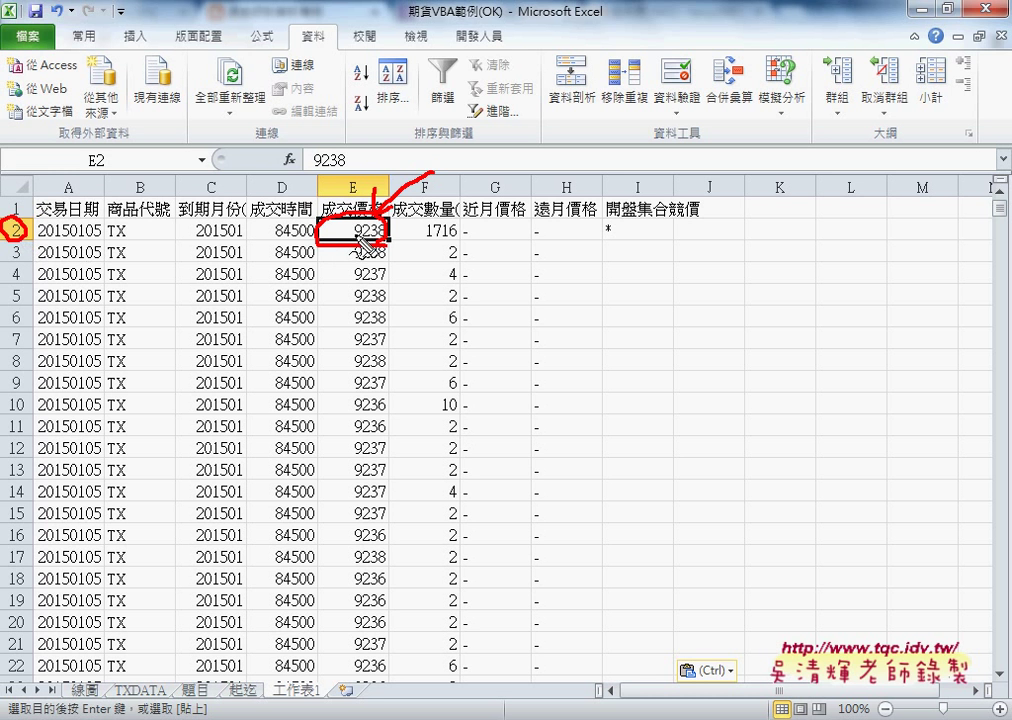
pyautogui.press('Escape')
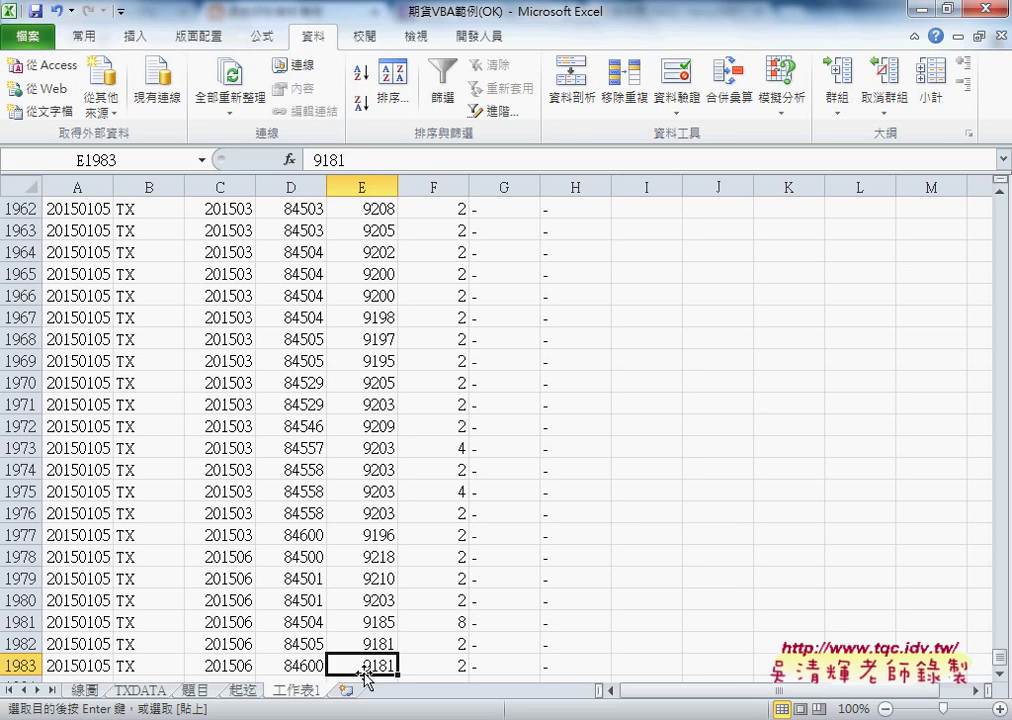
pyautogui.hotkey('ctrl', 'Up')
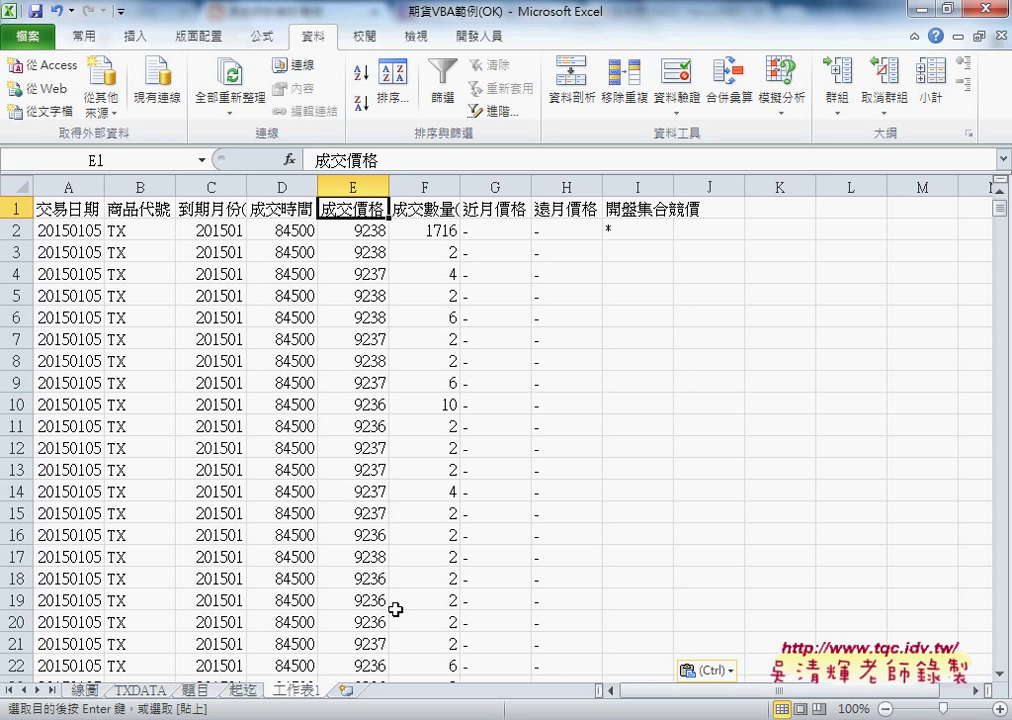
# Enter =MAX(E2:E1983) in M2 via AutoSum > Max, returning 9242
pyautogui.click(930, 229)
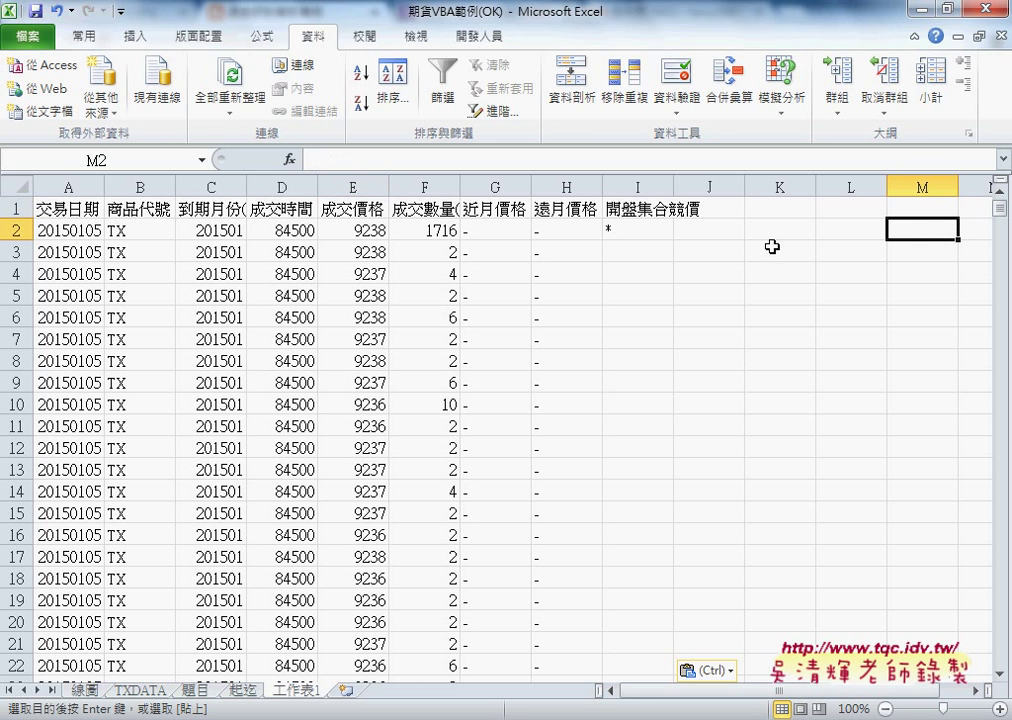
pyautogui.click(84, 36)
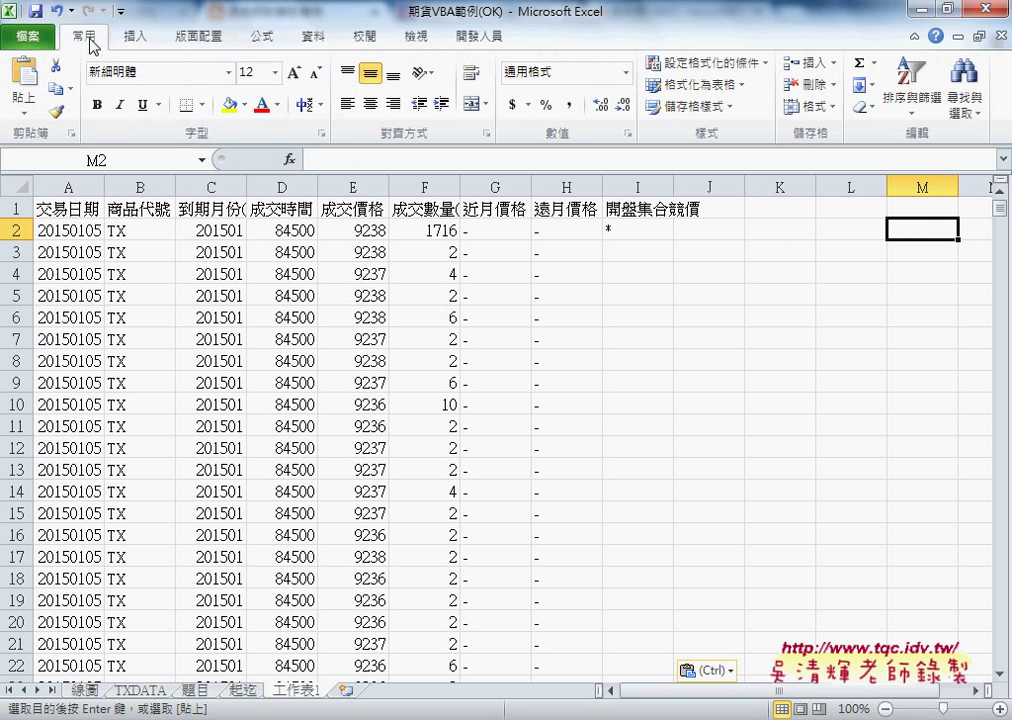
pyautogui.click(876, 68)
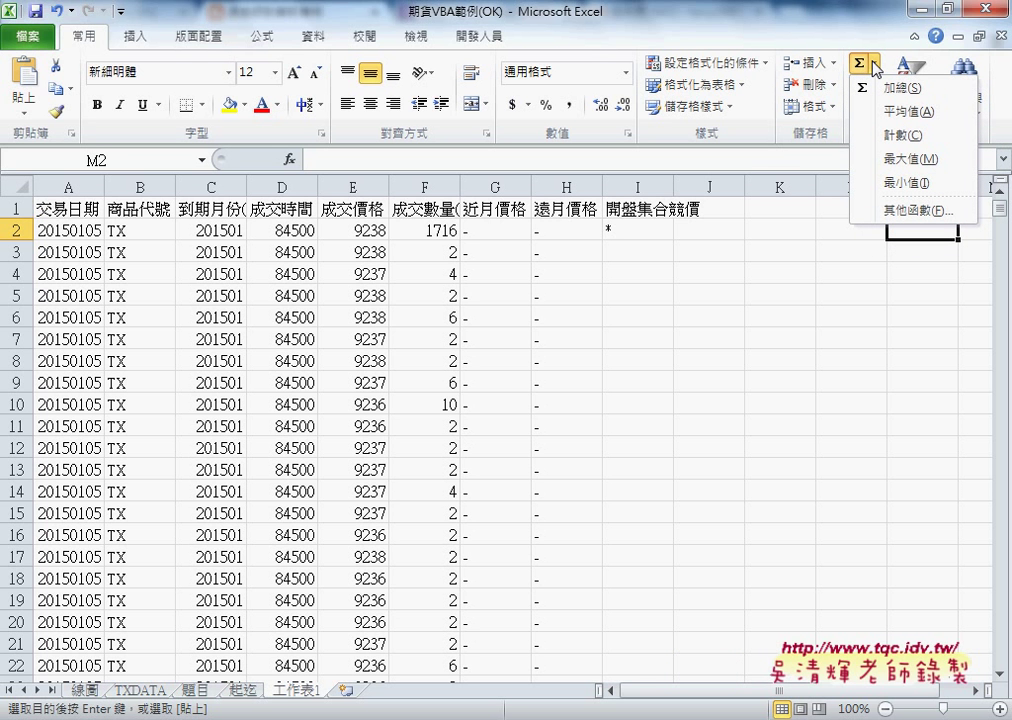
pyautogui.click(908, 160)
pyautogui.click(358, 228)
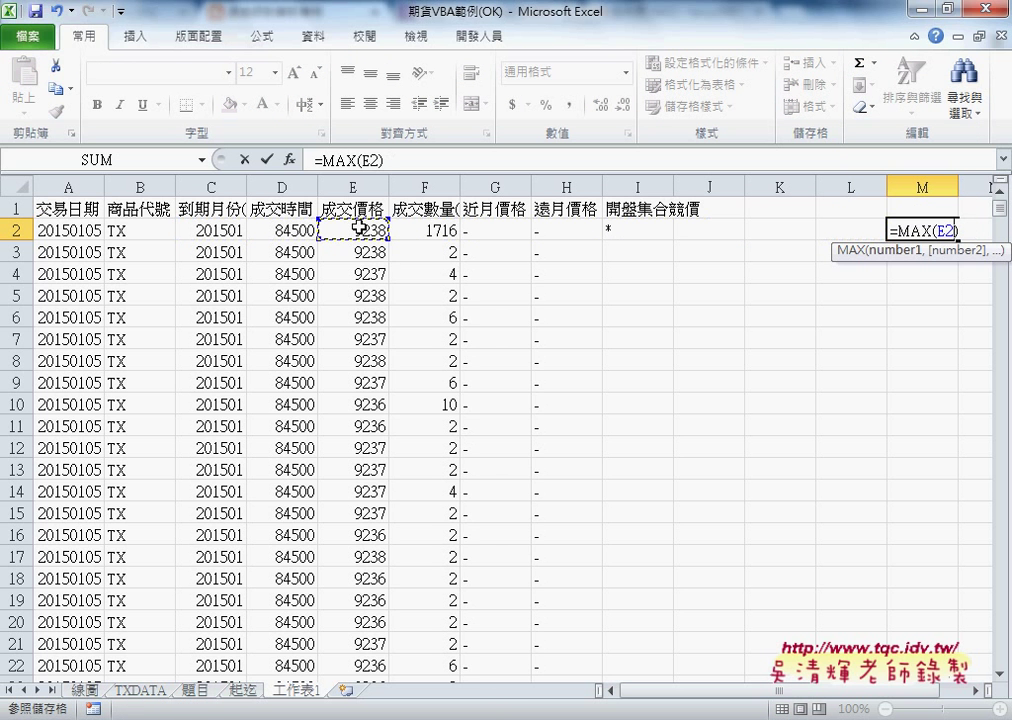
pyautogui.hotkey('ctrl', 'shift', 'Down')
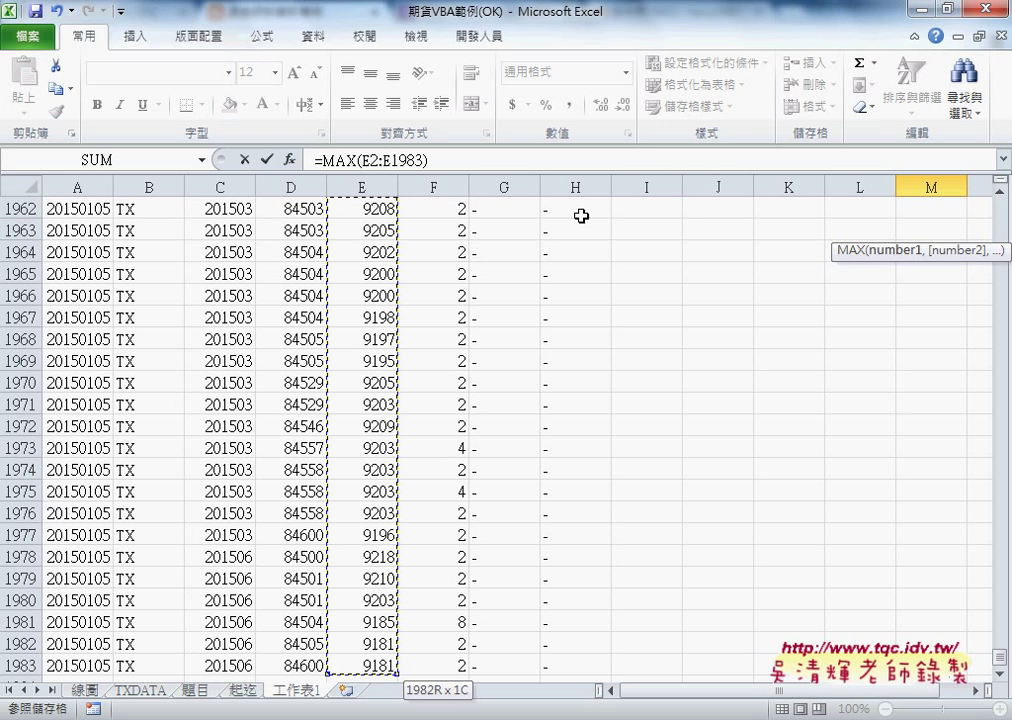
pyautogui.click(267, 160)
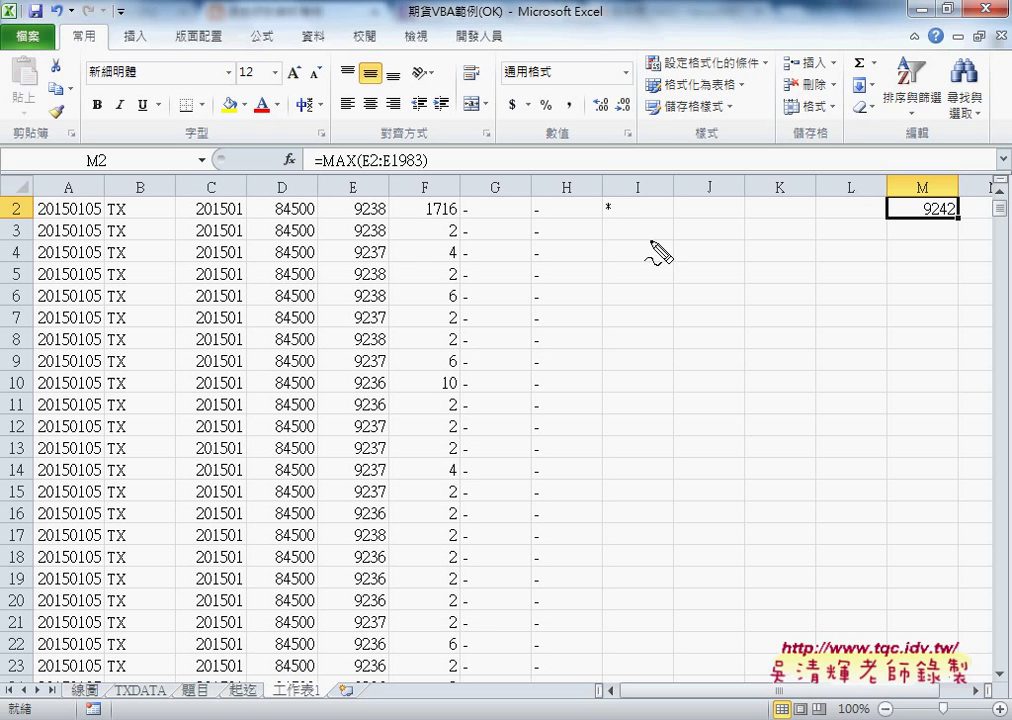
# Circle the 9242 result and underline E2:E1983 in the MAX formula, then clear the marks
pyautogui.moveTo(875, 195)
pyautogui.mouseDown()
pyautogui.moveTo(892, 258)
pyautogui.moveTo(849, 242)
pyautogui.mouseUp()
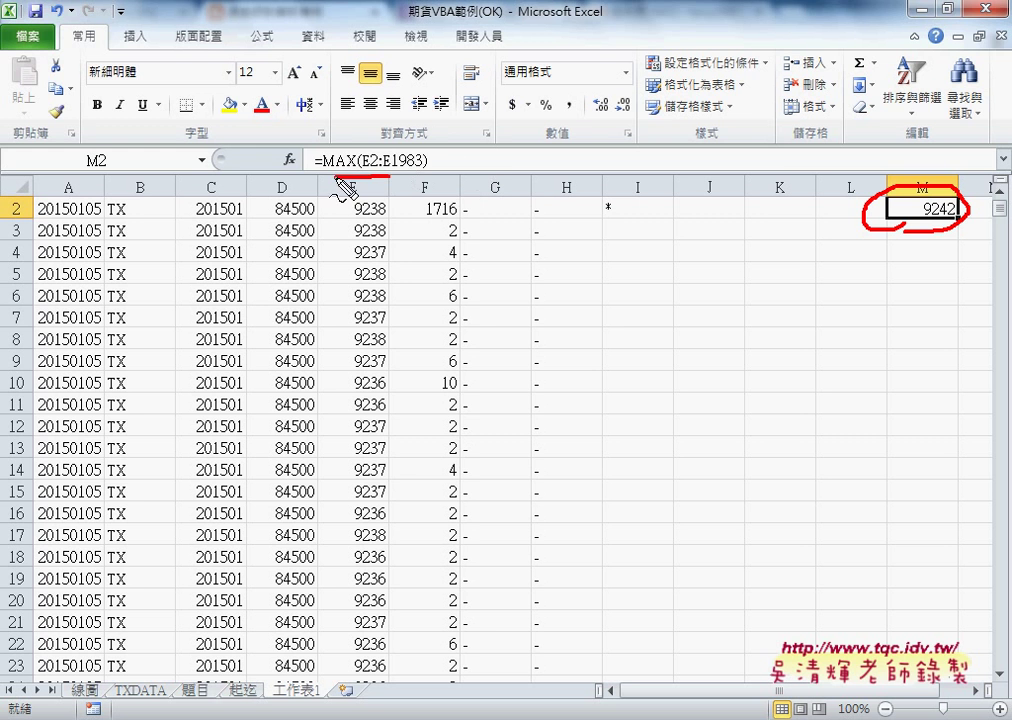
pyautogui.moveTo(330, 175)
pyautogui.mouseDown()
pyautogui.moveTo(890, 195)
pyautogui.moveTo(852, 205)
pyautogui.mouseUp()
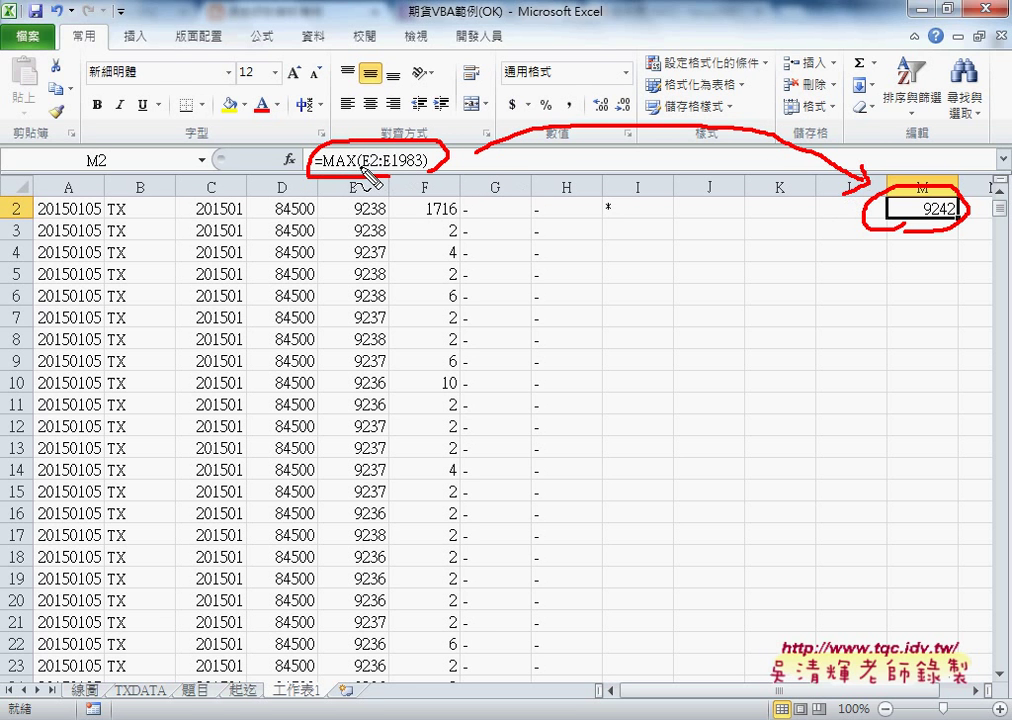
pyautogui.moveTo(322, 170); pyautogui.dragTo(402, 170)
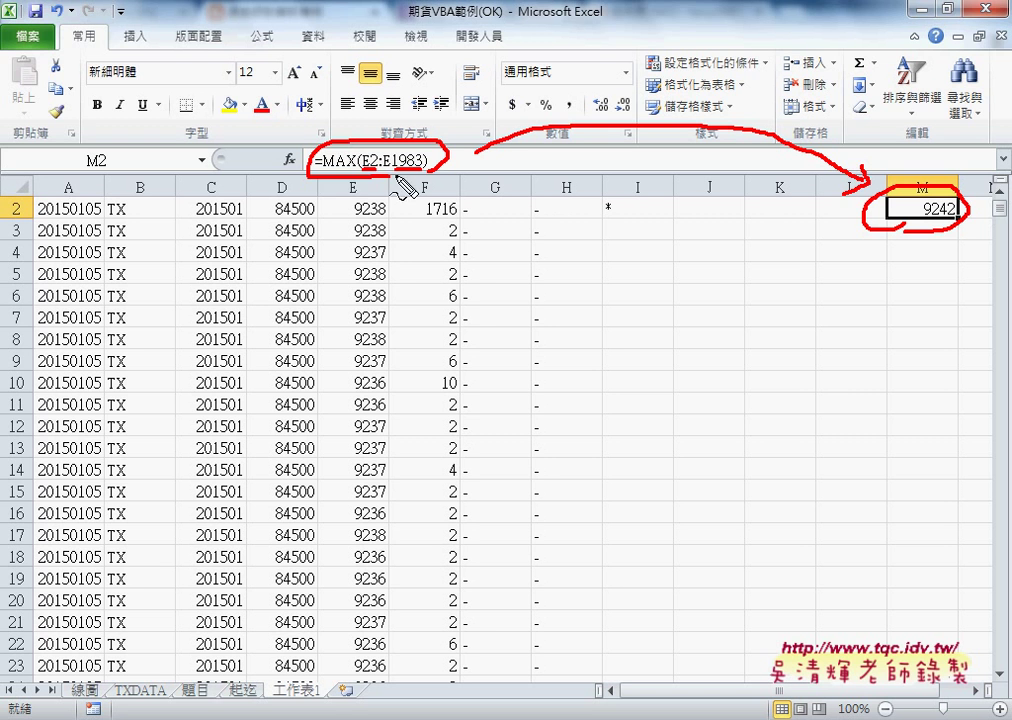
pyautogui.moveTo(318, 171); pyautogui.dragTo(350, 171)
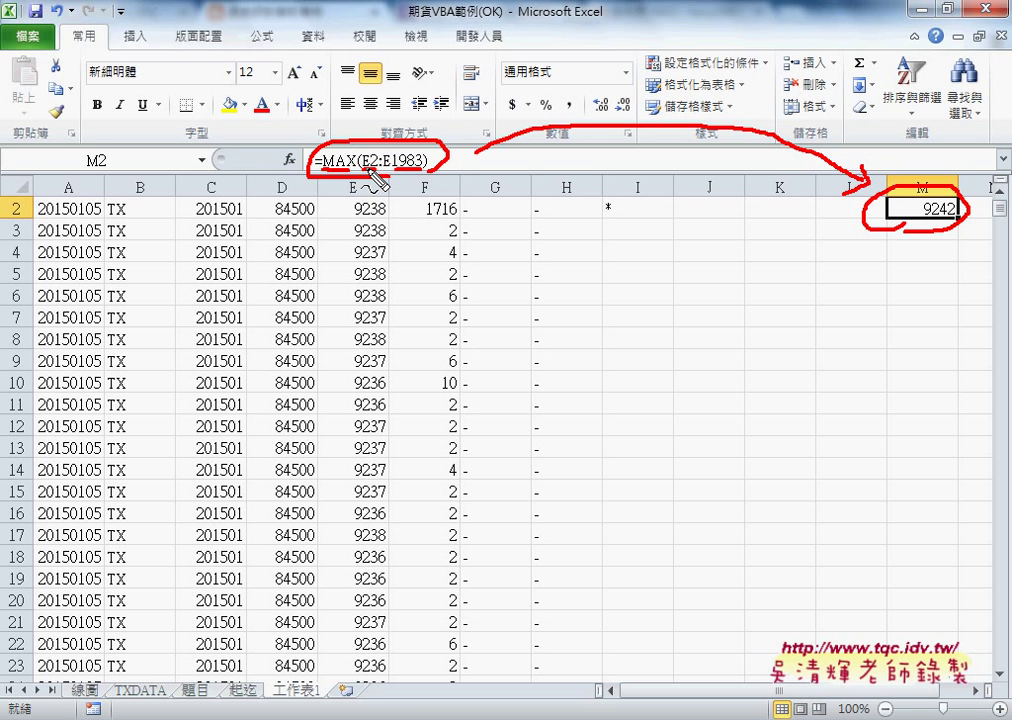
pyautogui.press('Escape')
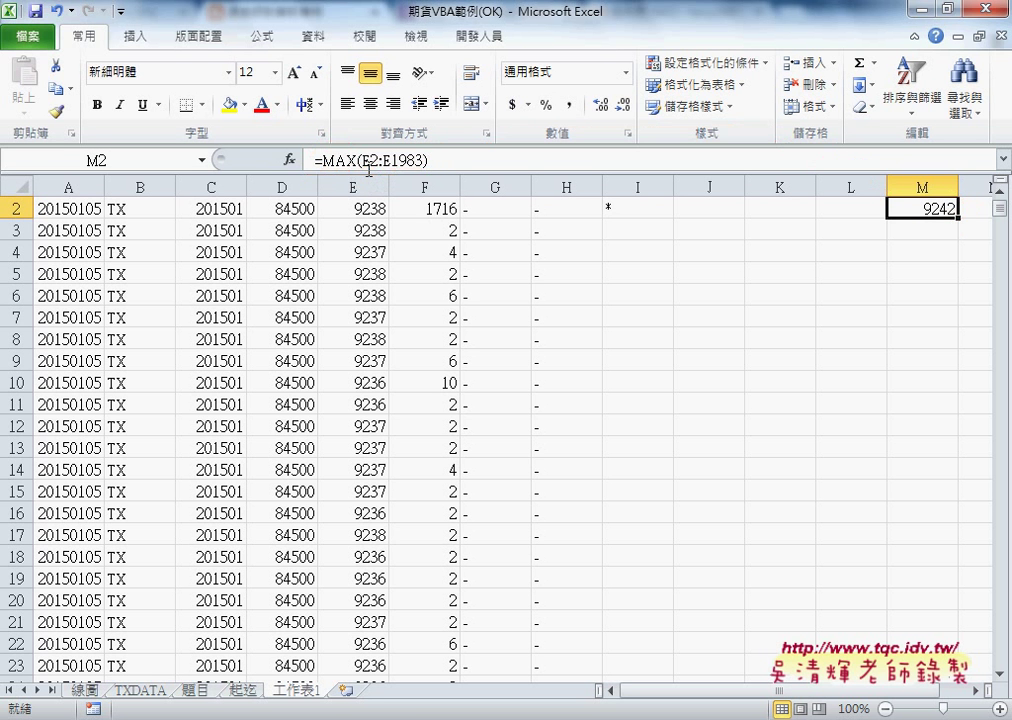
pyautogui.click(88, 692)
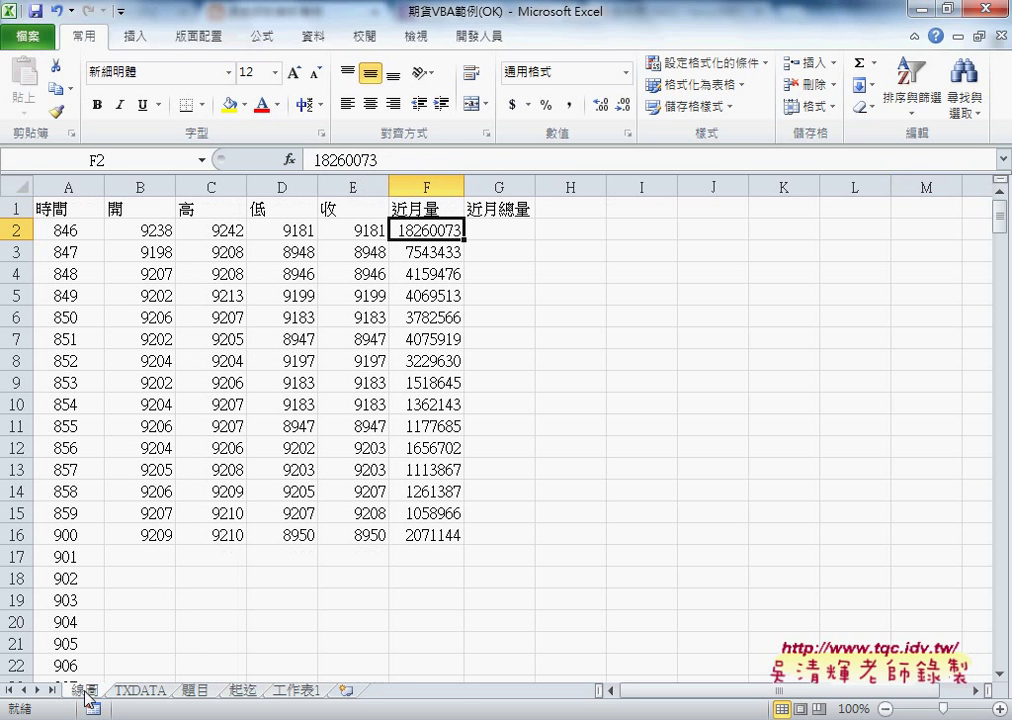
pyautogui.click(212, 232)
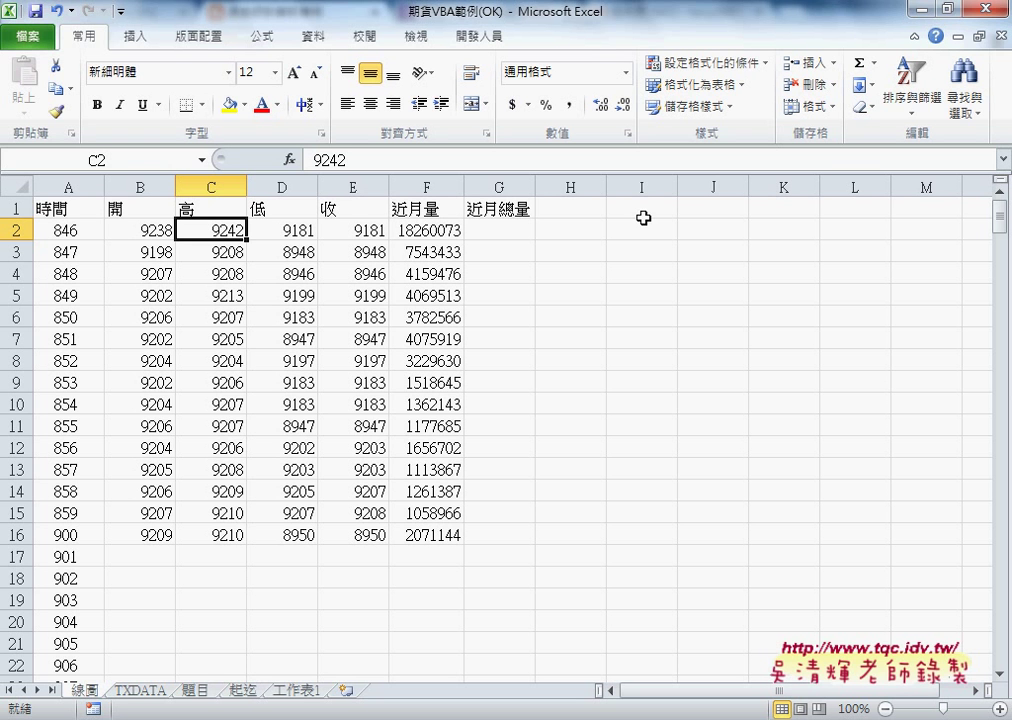
pyautogui.click(283, 229)
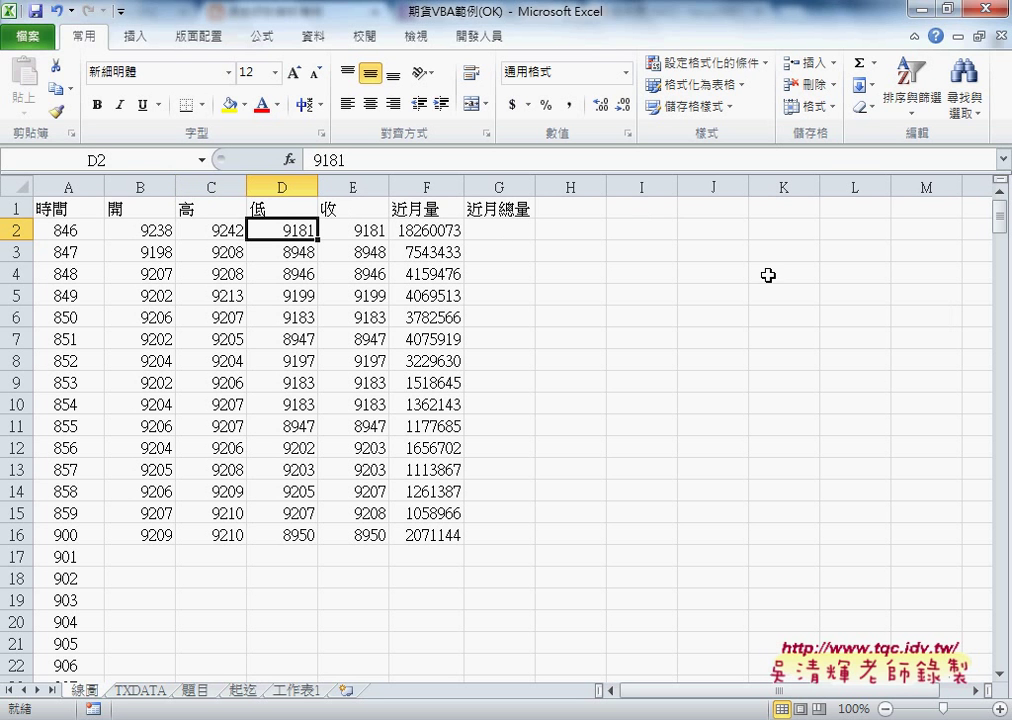
pyautogui.click(429, 232)
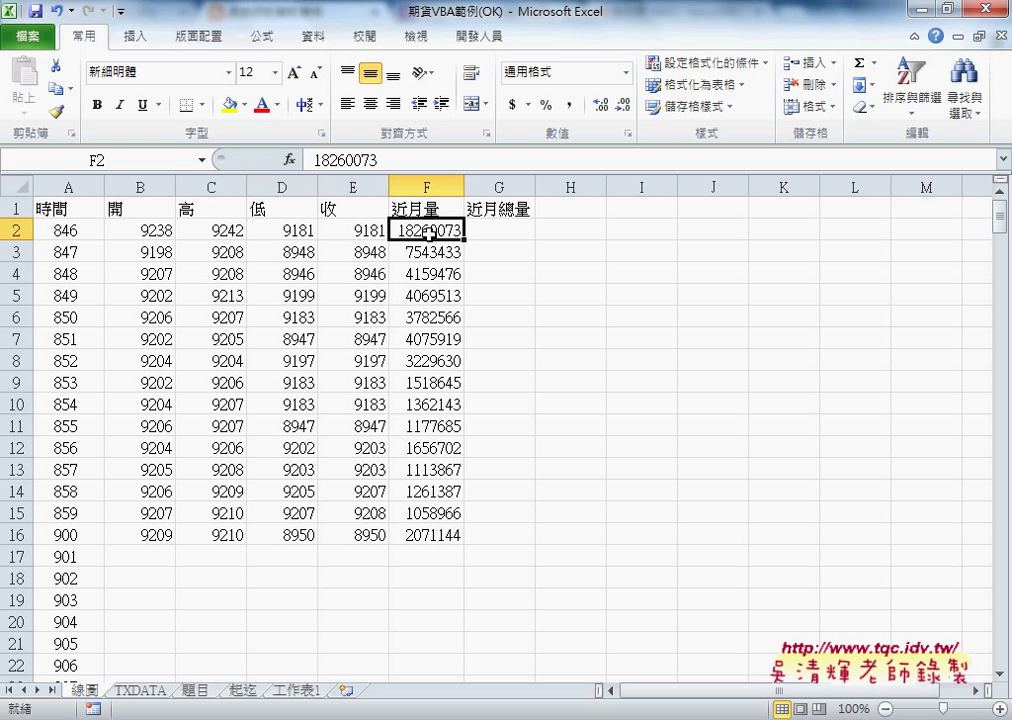
pyautogui.click(220, 230)
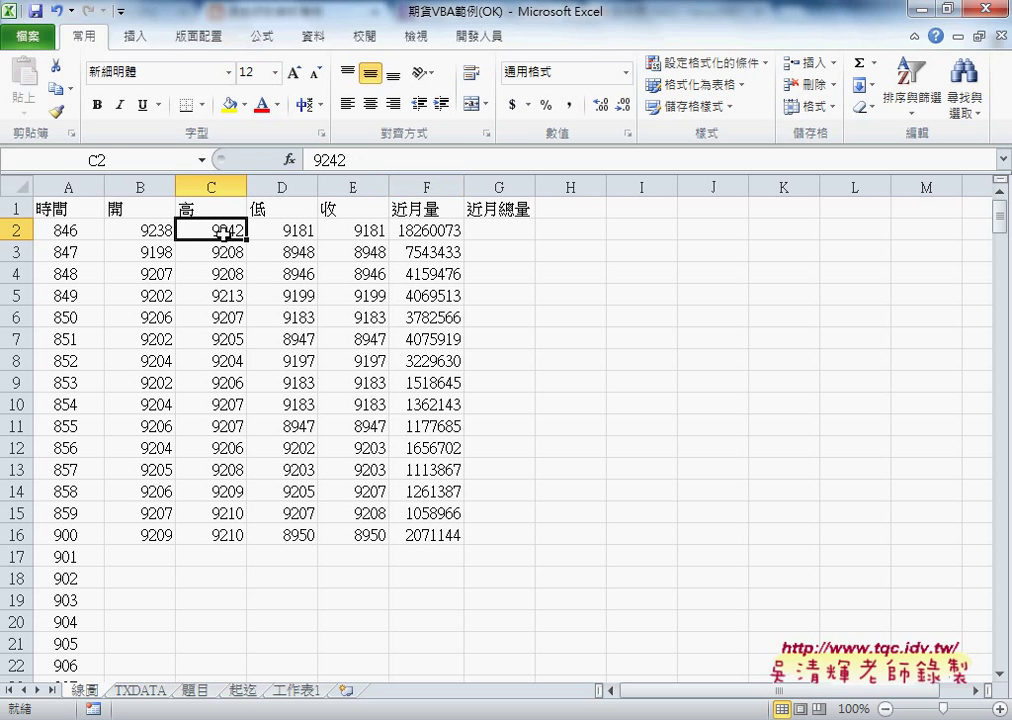
pyautogui.click(355, 232)
pyautogui.click(149, 230)
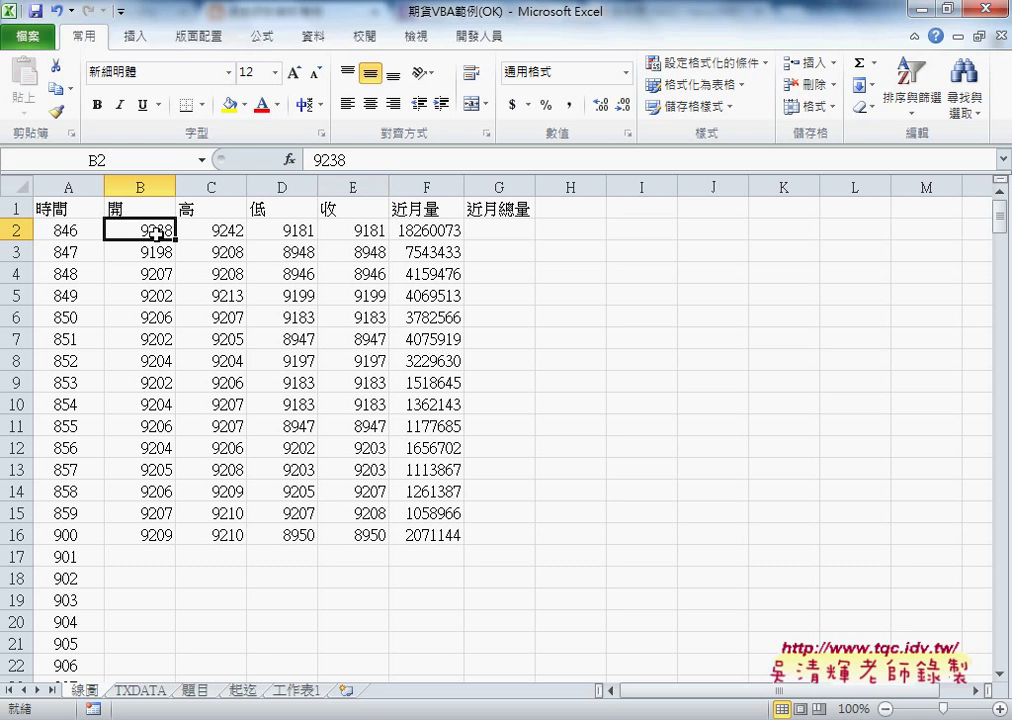
pyautogui.click(338, 231)
pyautogui.click(212, 233)
pyautogui.click(288, 232)
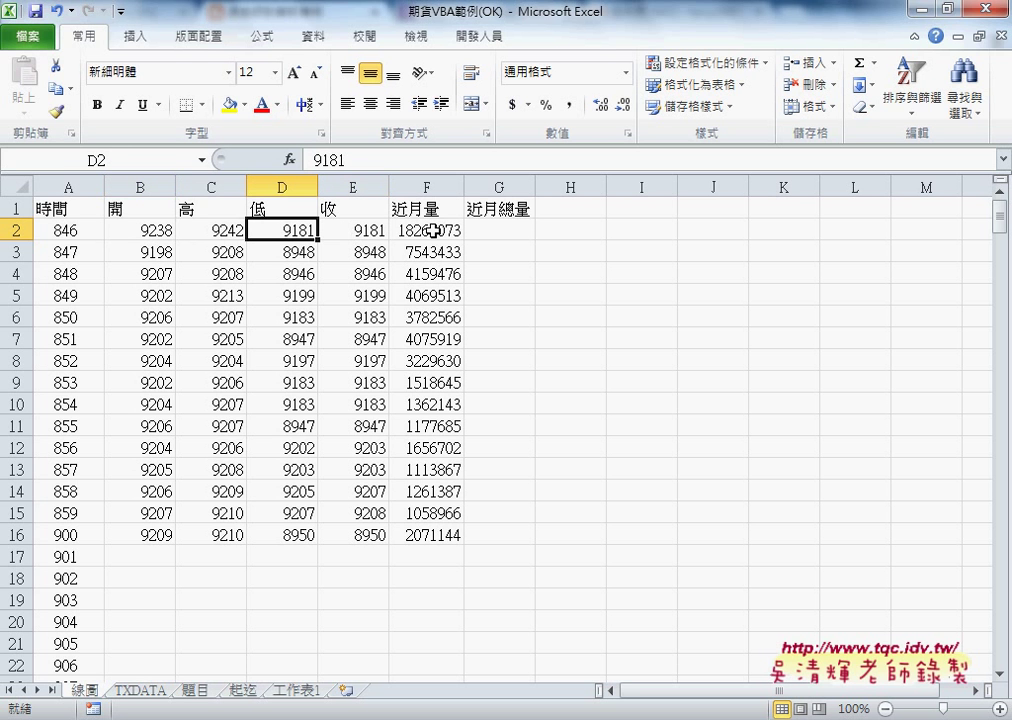
pyautogui.click(432, 231)
pyautogui.moveTo(215, 231); pyautogui.dragTo(300, 231)
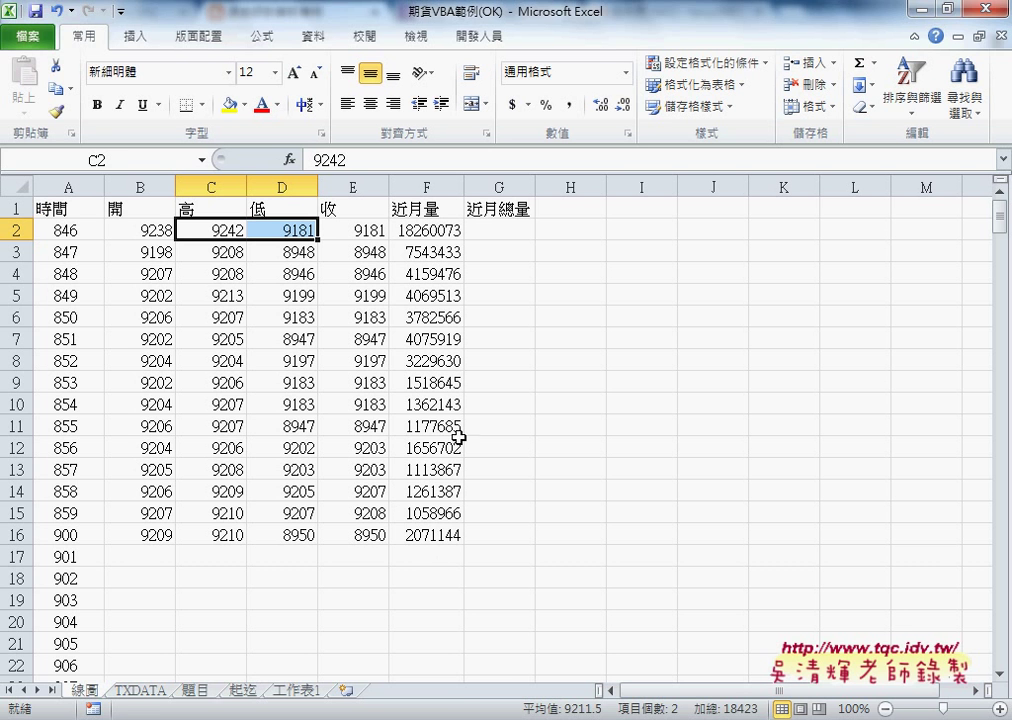
pyautogui.moveTo(505, 715)
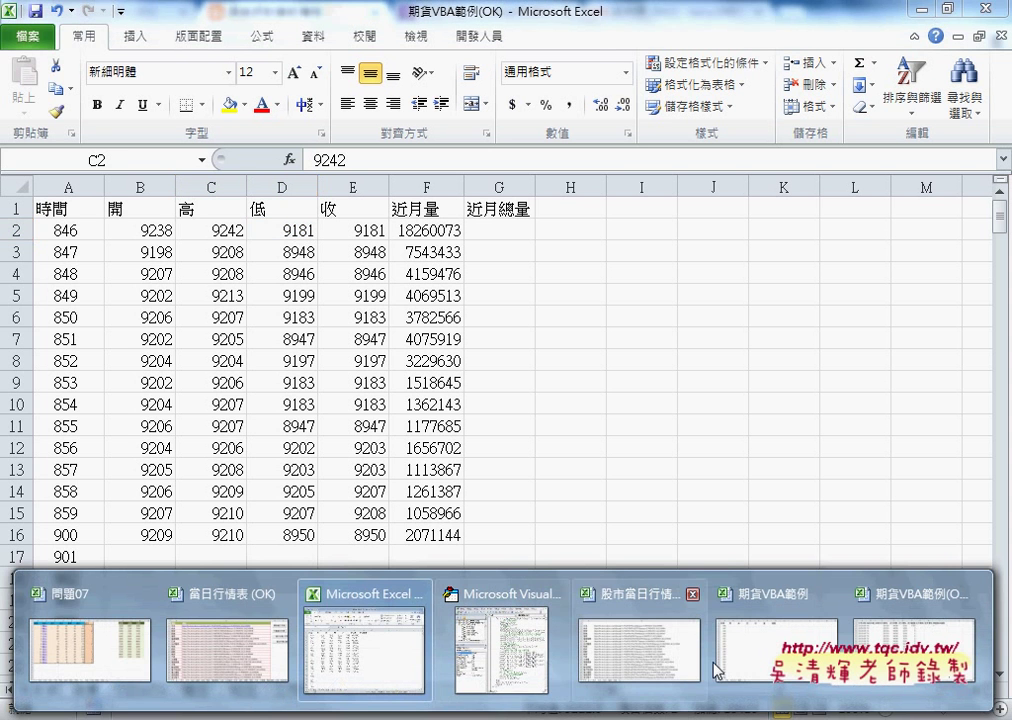
# Show the read-only workbook's 線圖 sheet, then switch to its 起迄 time-range sheet
pyautogui.moveTo(775, 645)
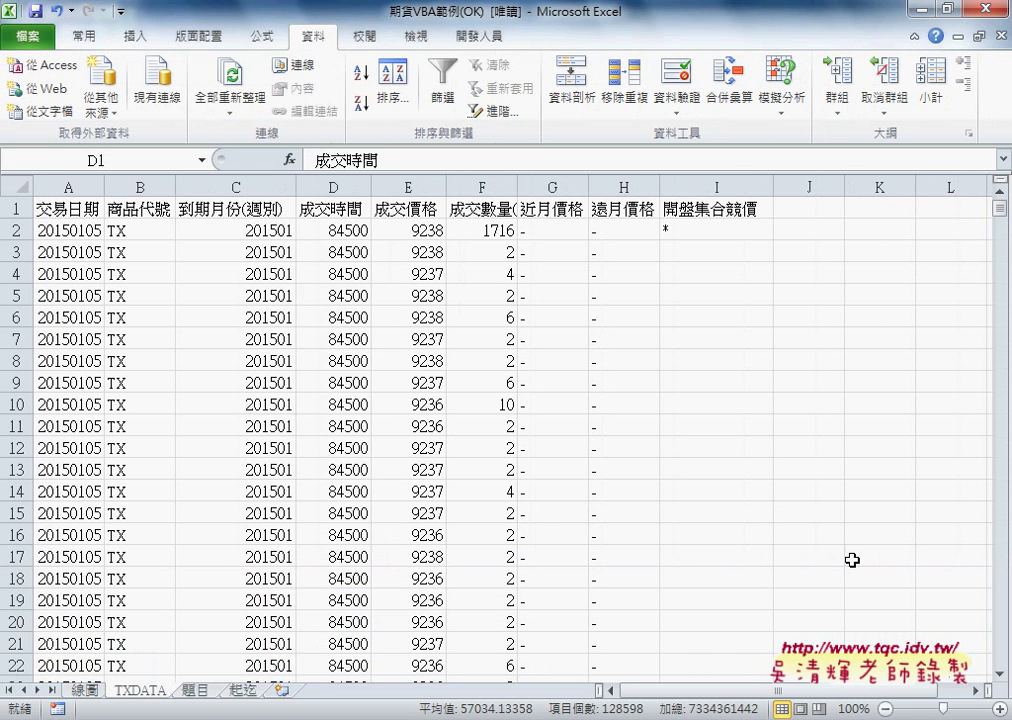
pyautogui.click(83, 692)
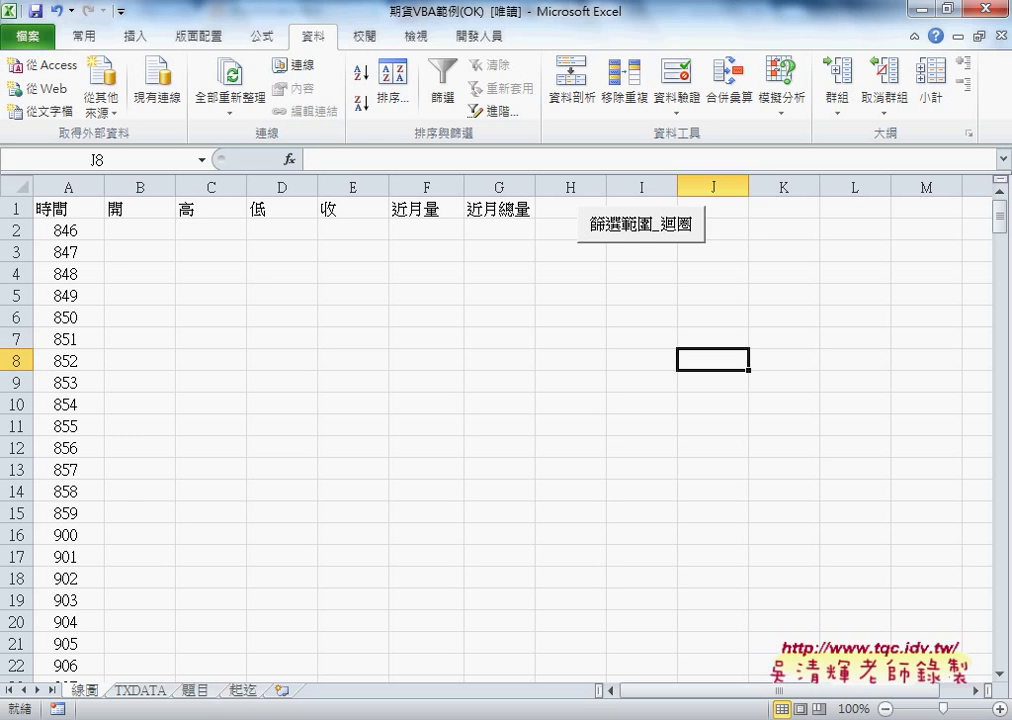
pyautogui.click(243, 690)
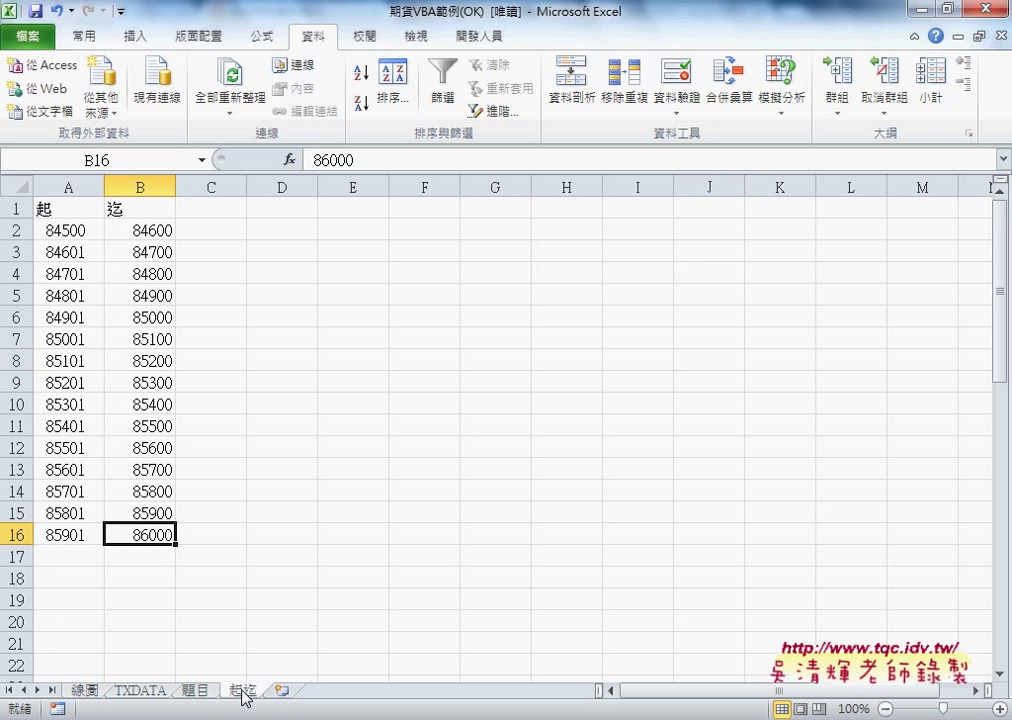
# Annotate the 起迄 ranges in red, underlining 84601, 84700 and 84701, then clear the ink
pyautogui.moveTo(243, 697); pyautogui.dragTo(249, 704)
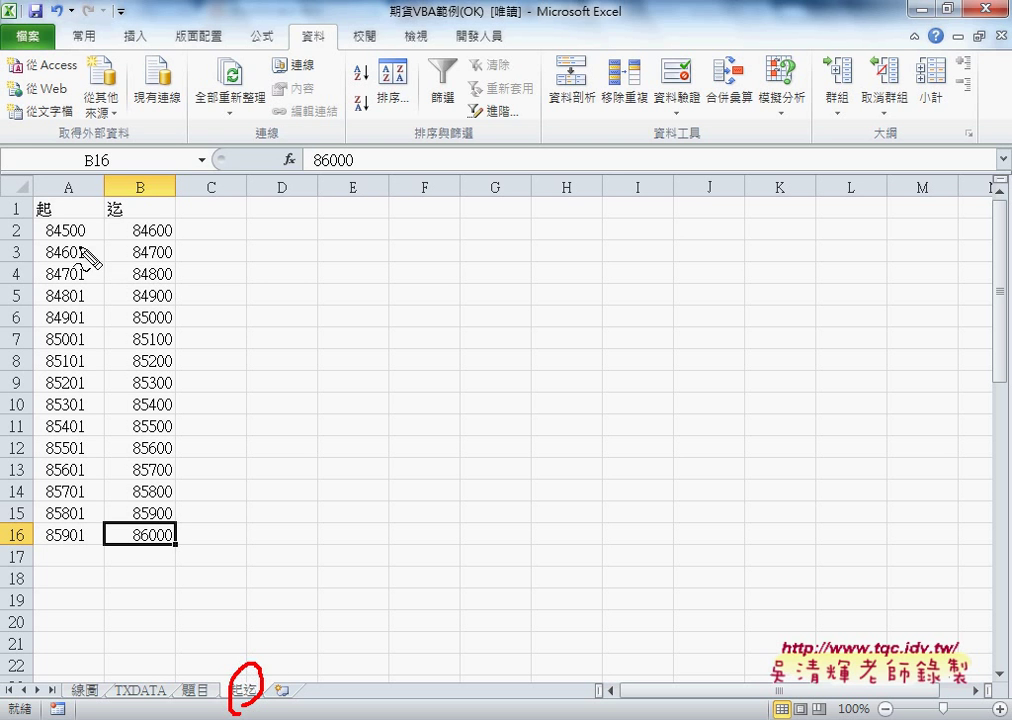
pyautogui.moveTo(48, 199); pyautogui.dragTo(150, 239)
pyautogui.moveTo(210, 222)
pyautogui.mouseDown()
pyautogui.moveTo(236, 235)
pyautogui.moveTo(244, 226)
pyautogui.moveTo(262, 244)
pyautogui.moveTo(266, 236)
pyautogui.moveTo(216, 260)
pyautogui.moveTo(250, 262)
pyautogui.mouseUp()
pyautogui.moveTo(261, 216)
pyautogui.mouseDown()
pyautogui.moveTo(244, 466)
pyautogui.moveTo(262, 444)
pyautogui.mouseUp()
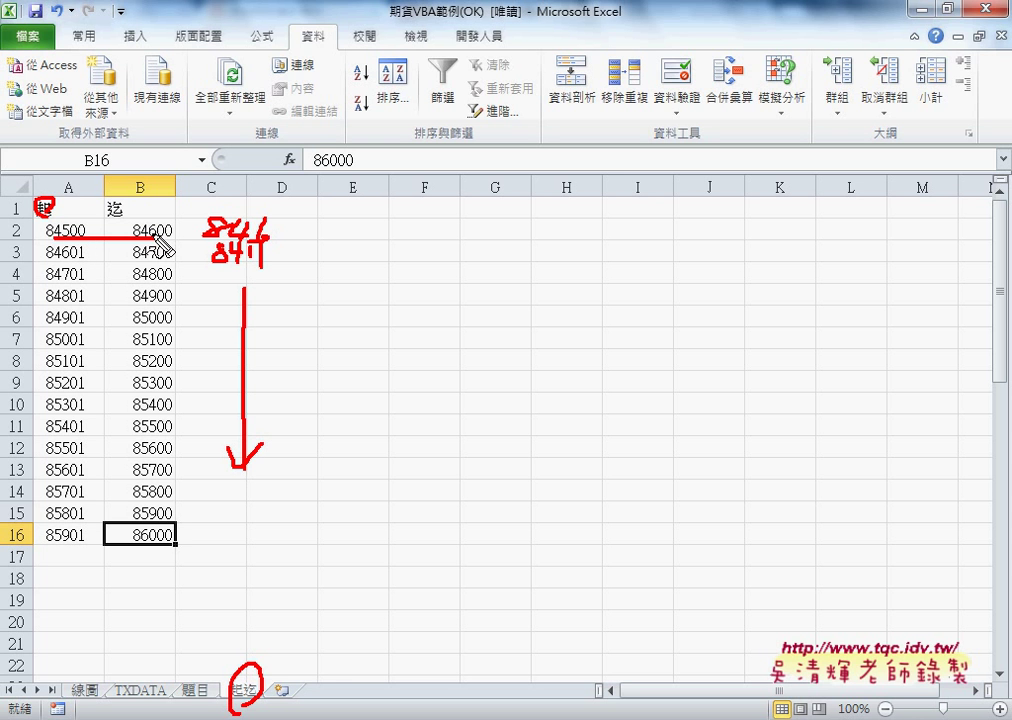
pyautogui.moveTo(264, 256); pyautogui.dragTo(274, 255)
pyautogui.moveTo(198, 238); pyautogui.dragTo(268, 239)
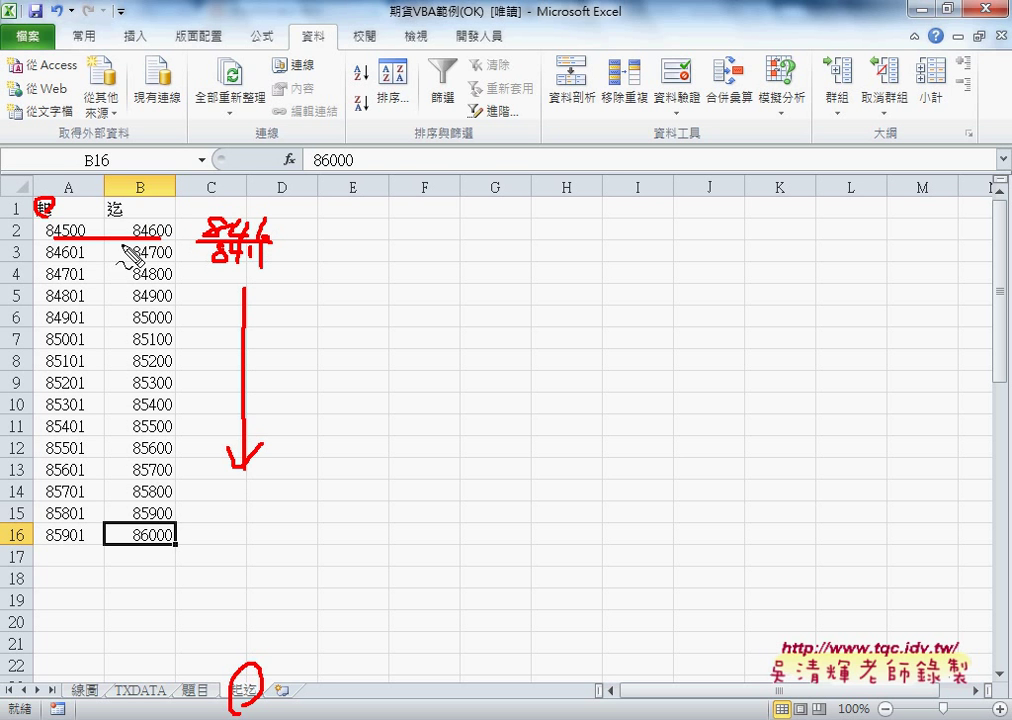
pyautogui.moveTo(48, 259); pyautogui.dragTo(85, 259)
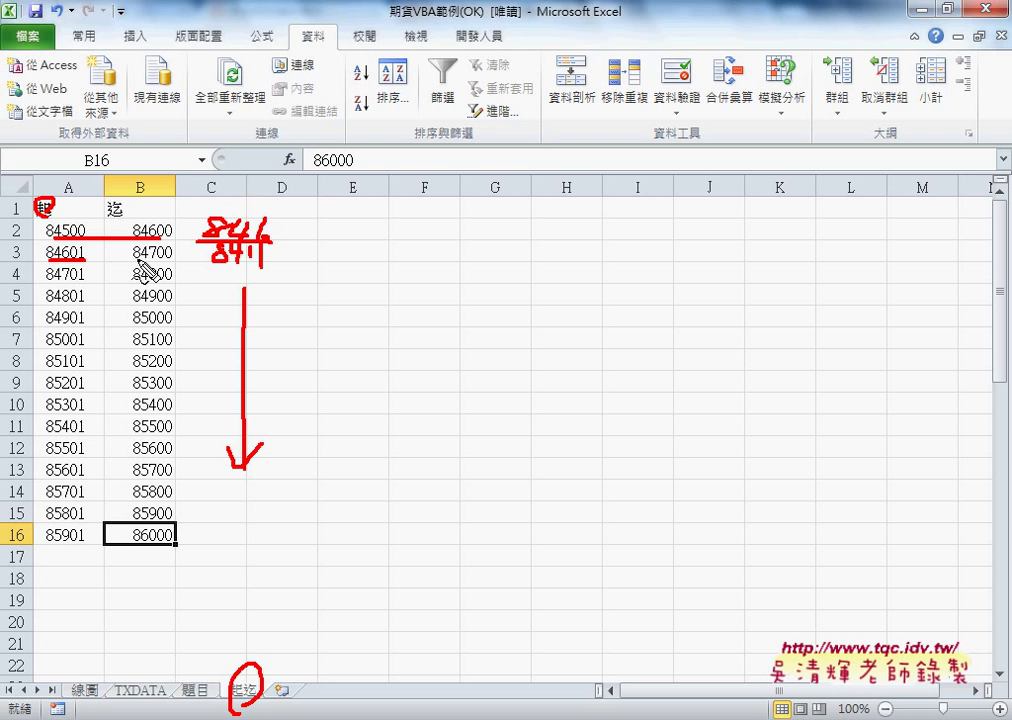
pyautogui.moveTo(133, 259); pyautogui.dragTo(172, 259)
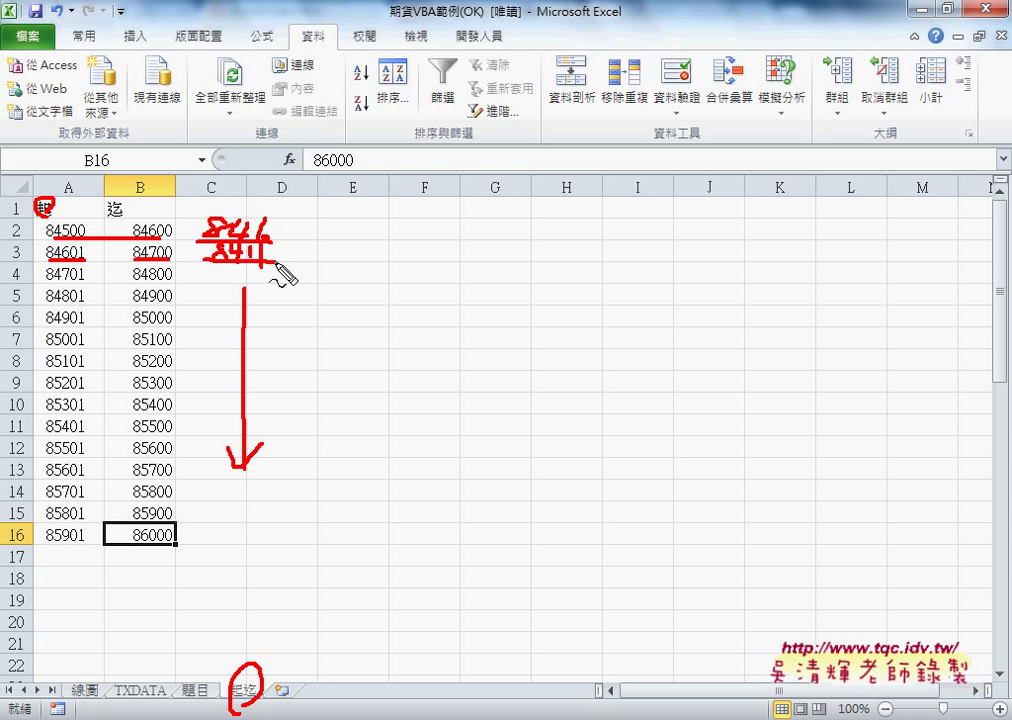
pyautogui.moveTo(47, 282); pyautogui.dragTo(88, 282)
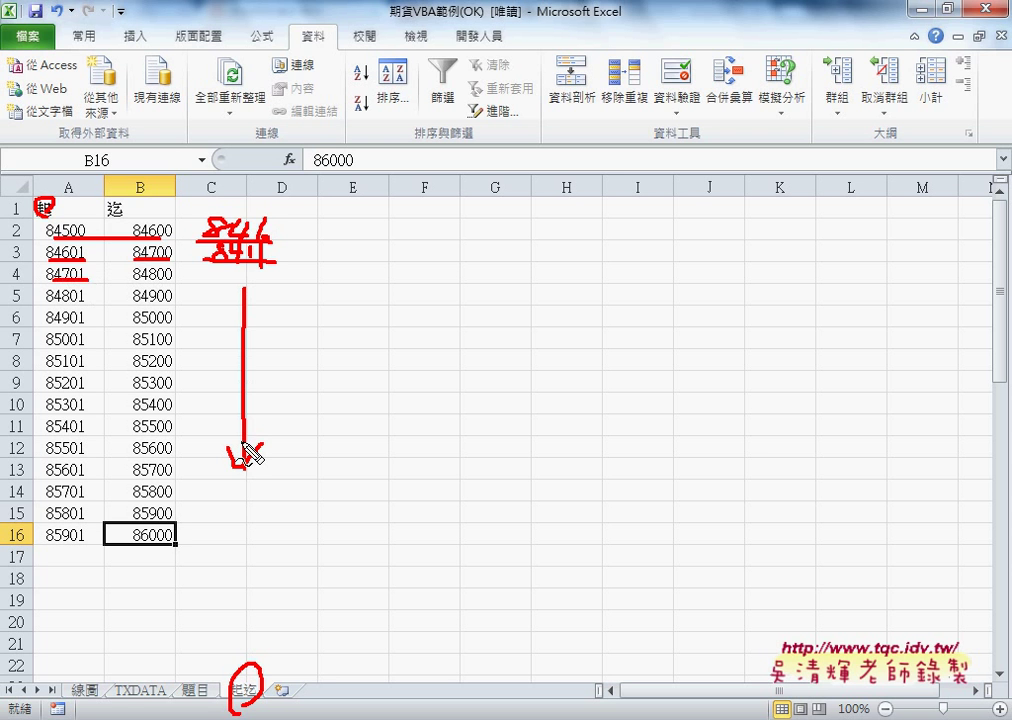
pyautogui.press('Escape')
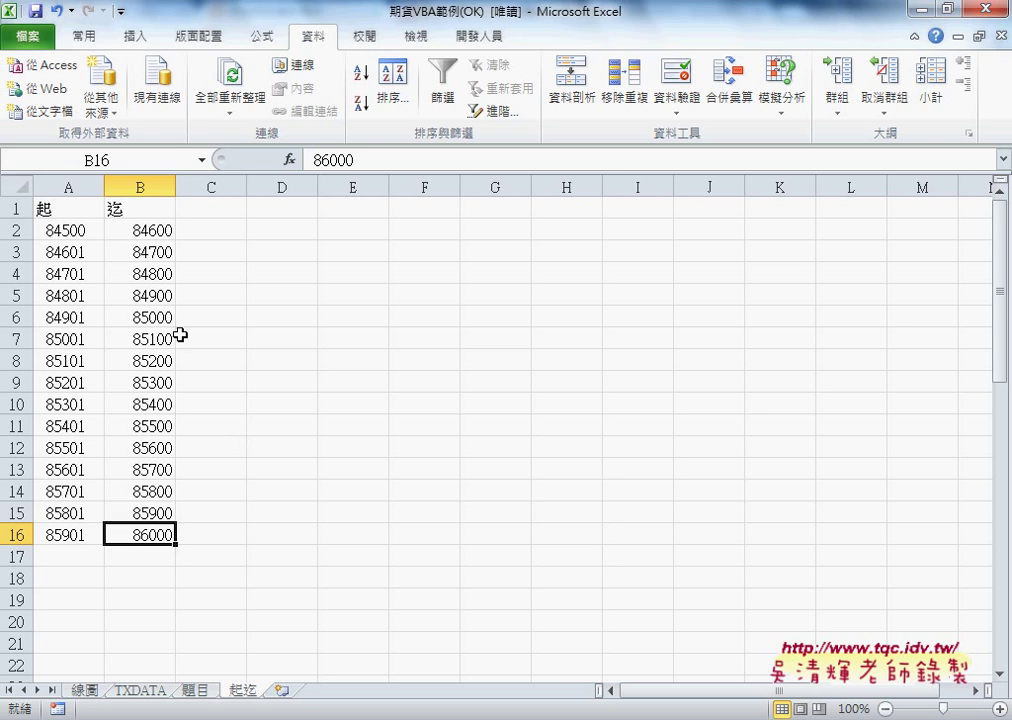
# Select the first range, 84500 in A2 to 84600 in B2, then return to 線圖
pyautogui.click(81, 235)
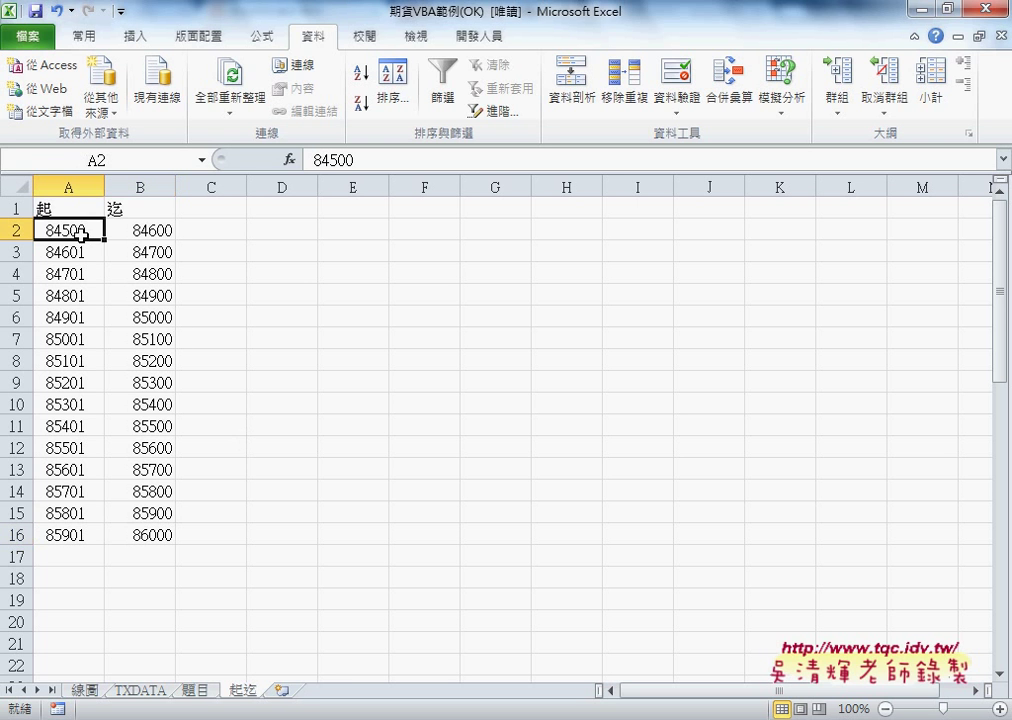
pyautogui.click(145, 230)
pyautogui.click(72, 229)
pyautogui.click(139, 233)
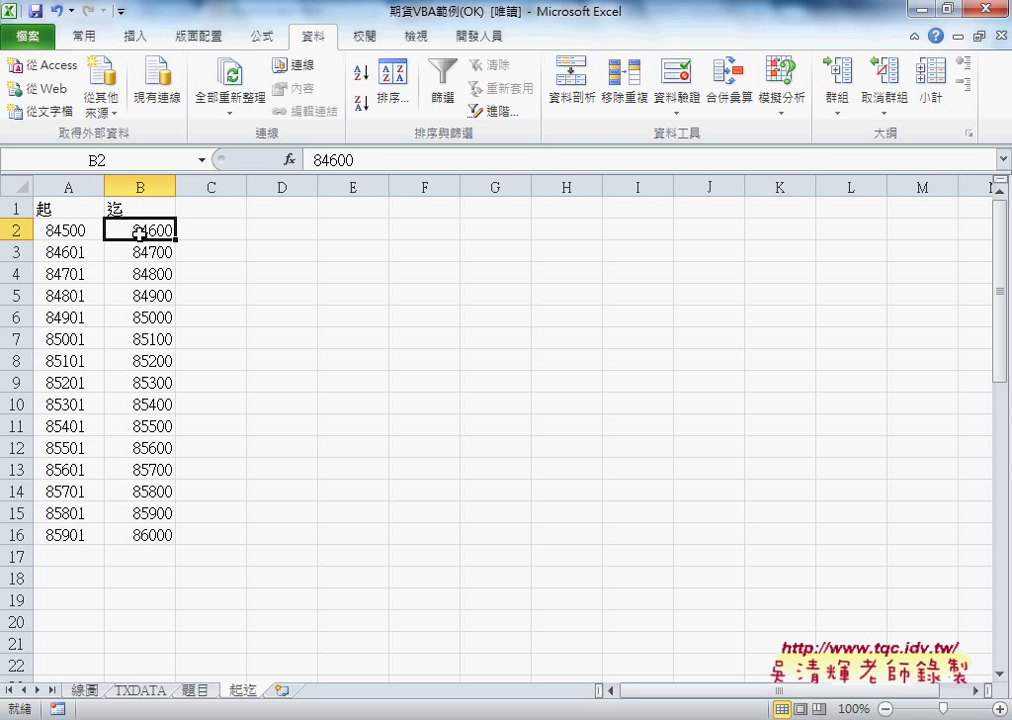
pyautogui.click(92, 692)
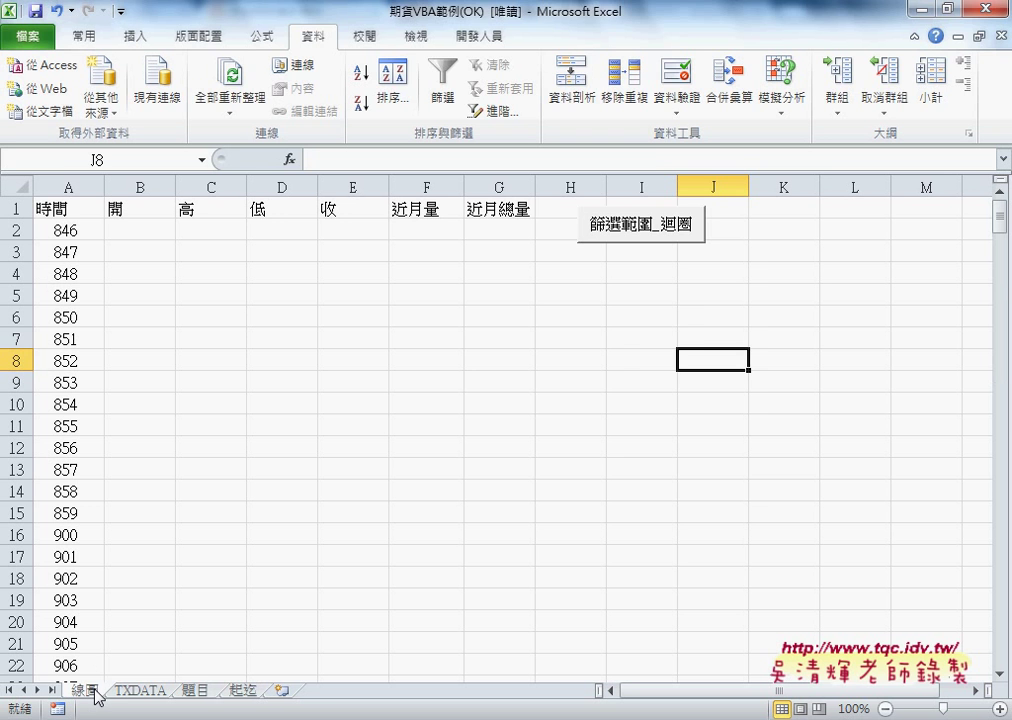
# Open the 篩選範圍_迴圈 button's assigned macro in a maximized VBA editor
pyautogui.rightClick(612, 225)
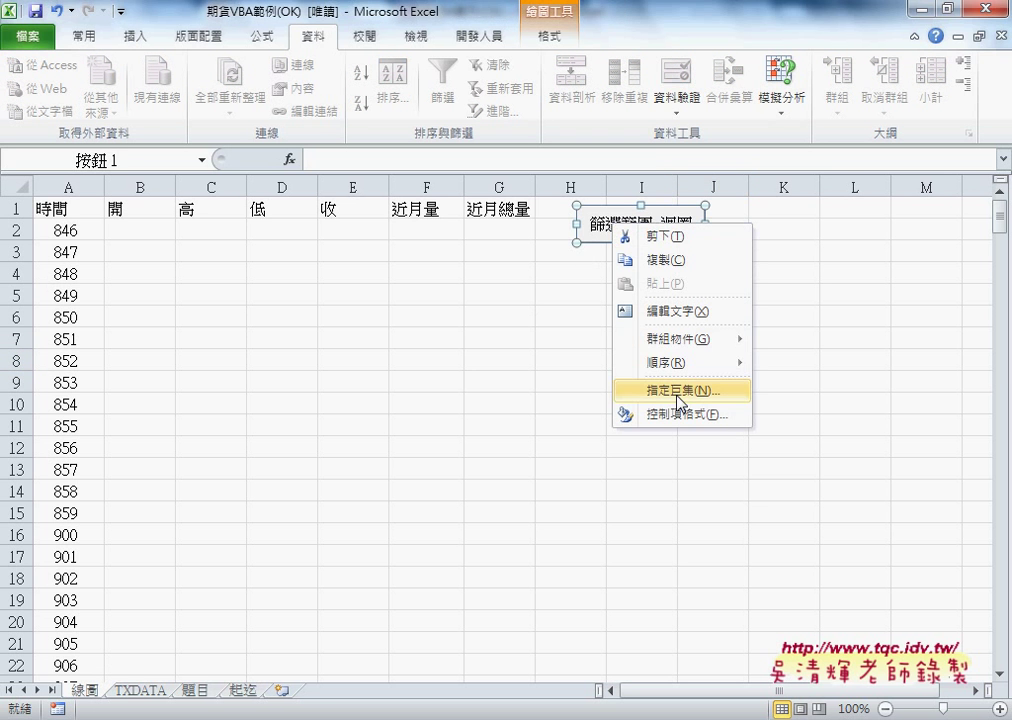
pyautogui.click(677, 390)
pyautogui.click(843, 279)
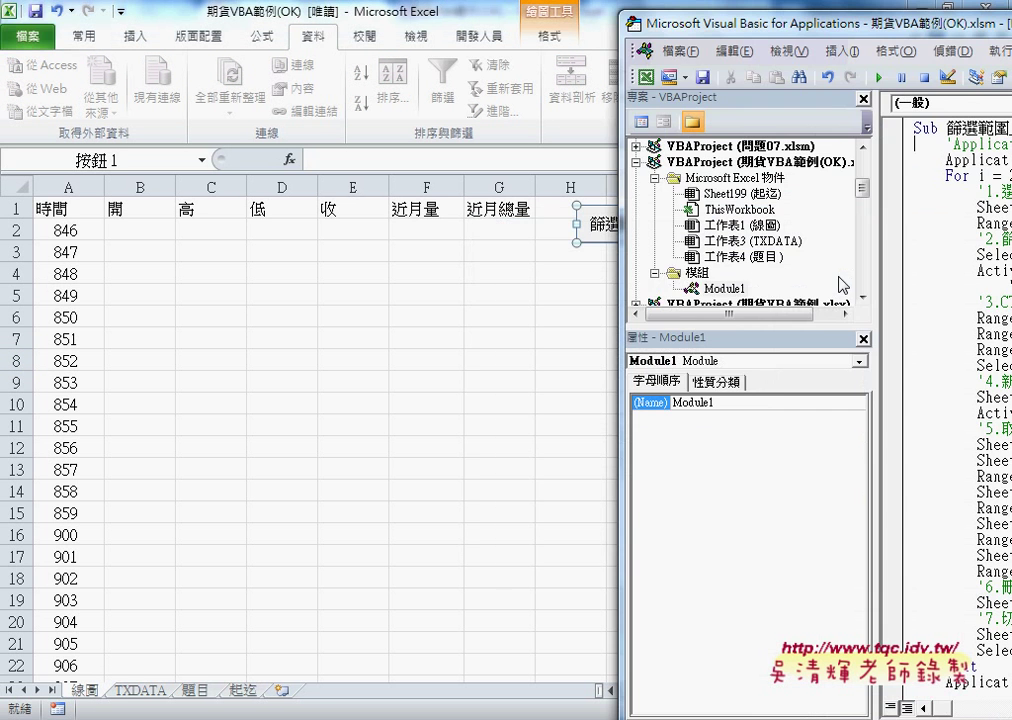
pyautogui.doubleClick(624, 22)
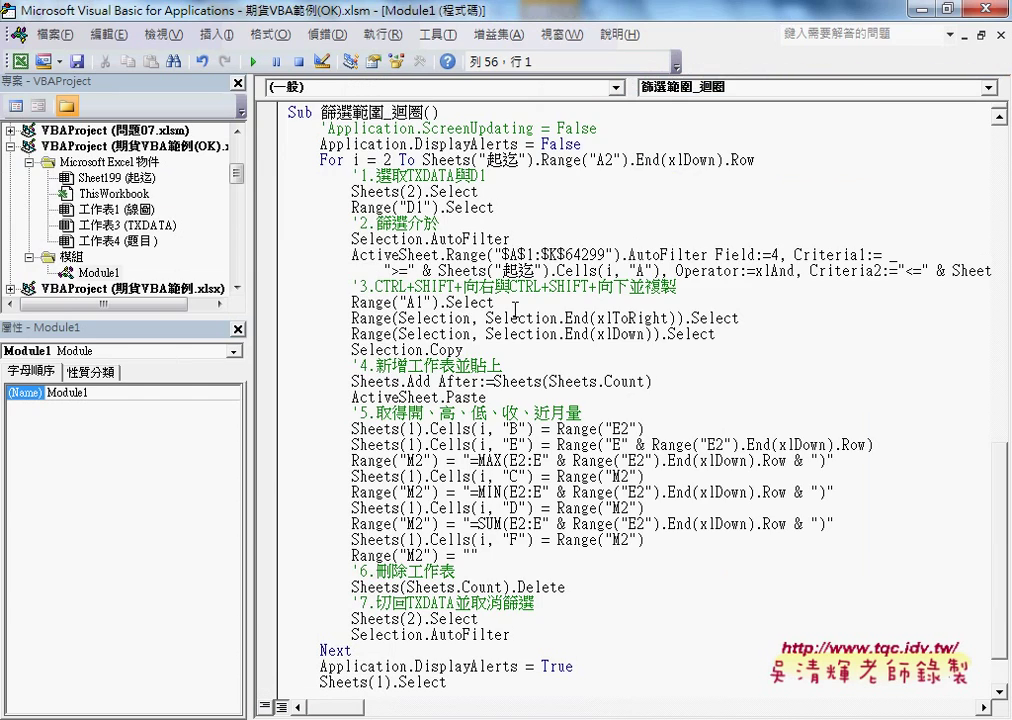
# Scroll through Module1's 篩選範圍 code down to the 篩選範圍_修改 procedure
pyautogui.scroll(1, 515, 311)
pyautogui.scroll(4, 513, 312)
pyautogui.scroll(5, 510, 313)
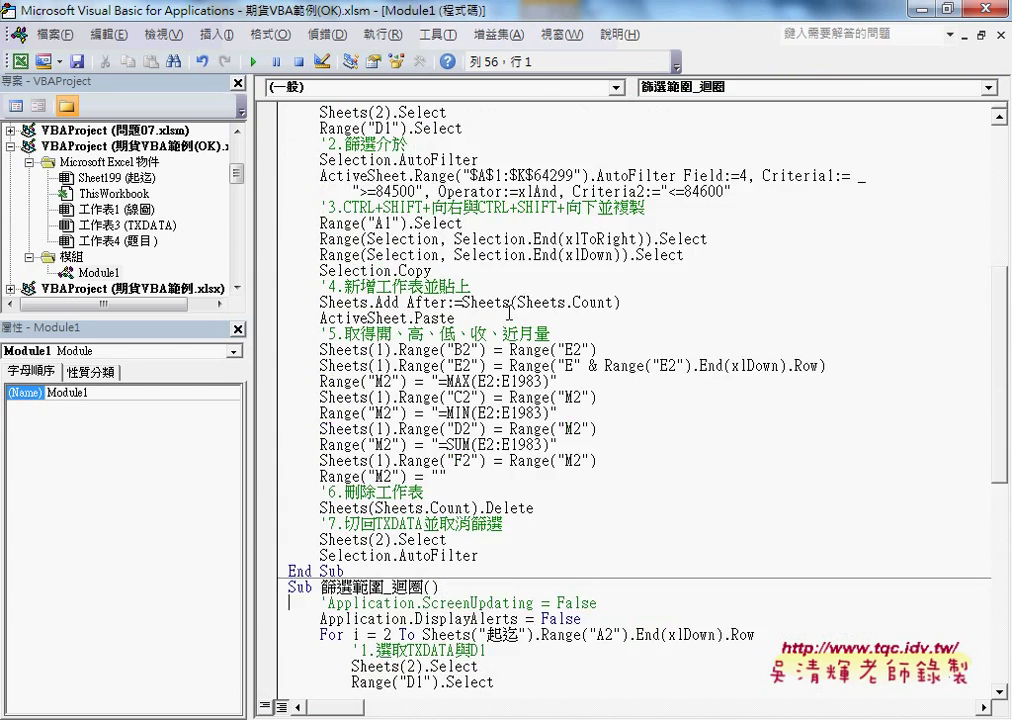
pyautogui.scroll(4, 509, 313)
pyautogui.scroll(2, 509, 313)
pyautogui.scroll(2, 509, 313)
pyautogui.scroll(1, 509, 313)
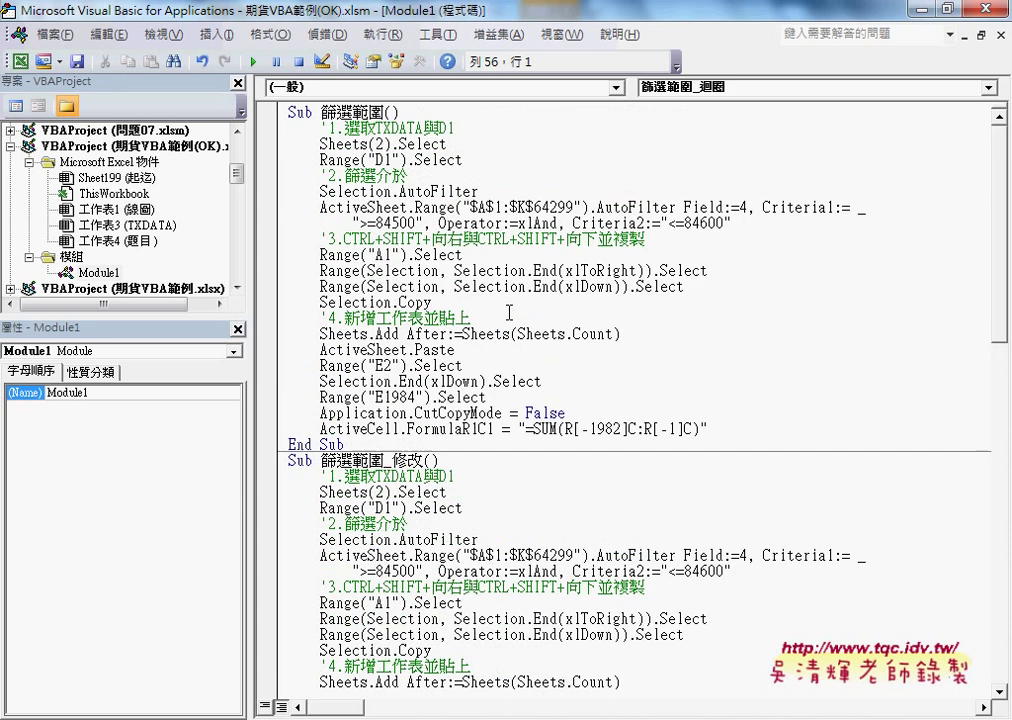
pyautogui.click(367, 159)
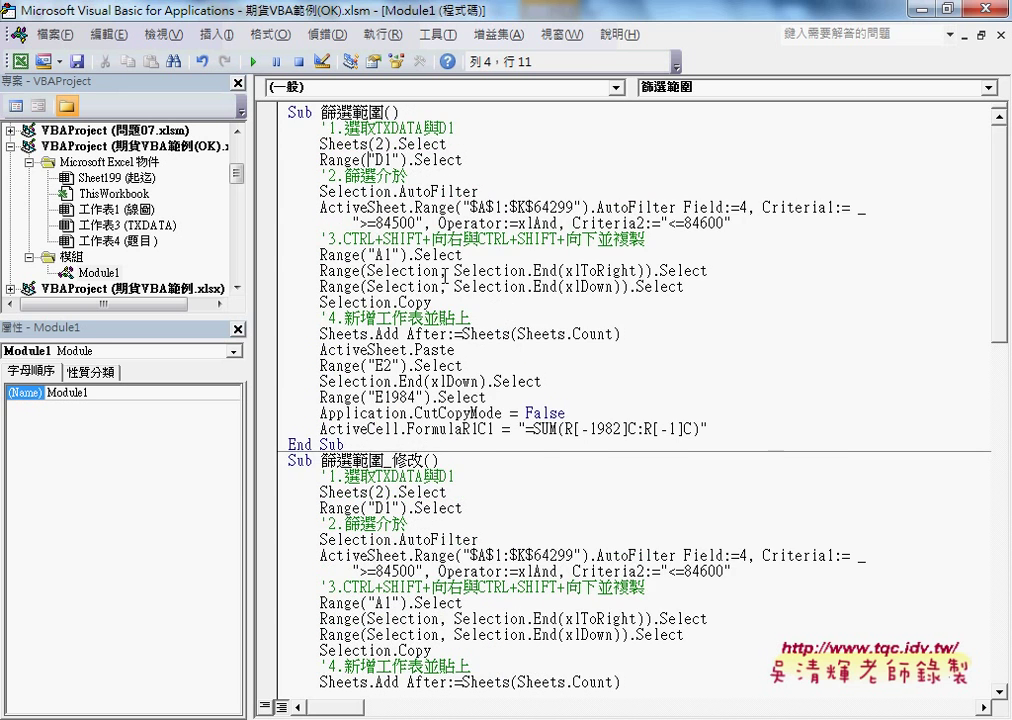
pyautogui.scroll(-2, 445, 273)
pyautogui.scroll(-3, 445, 273)
pyautogui.scroll(-1, 445, 273)
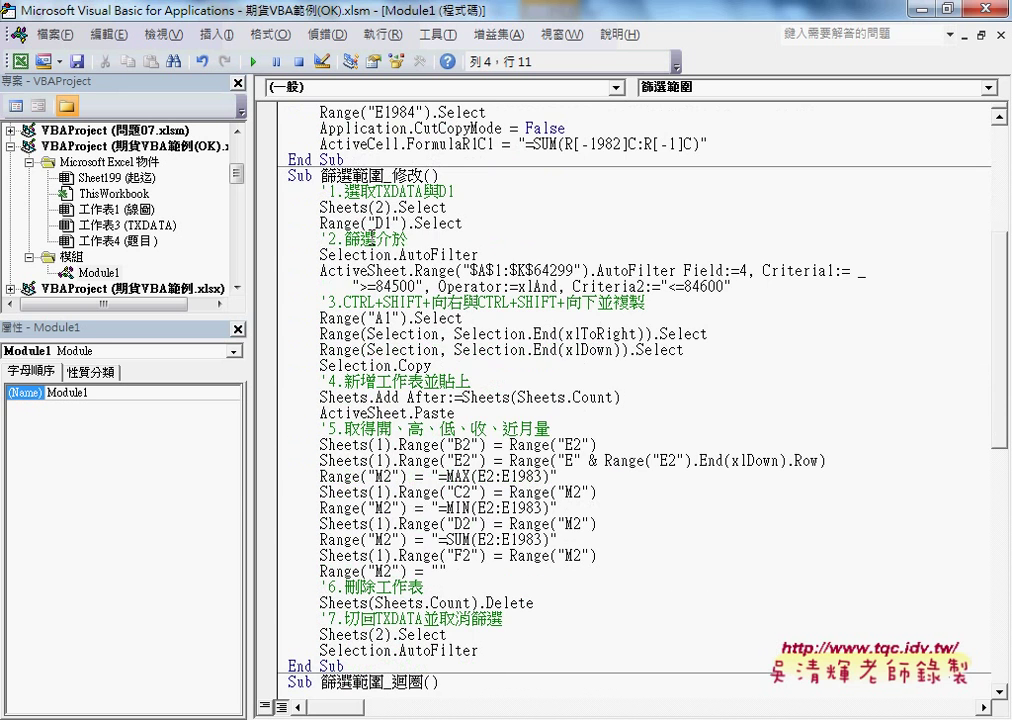
pyautogui.scroll(-1, 550, 218)
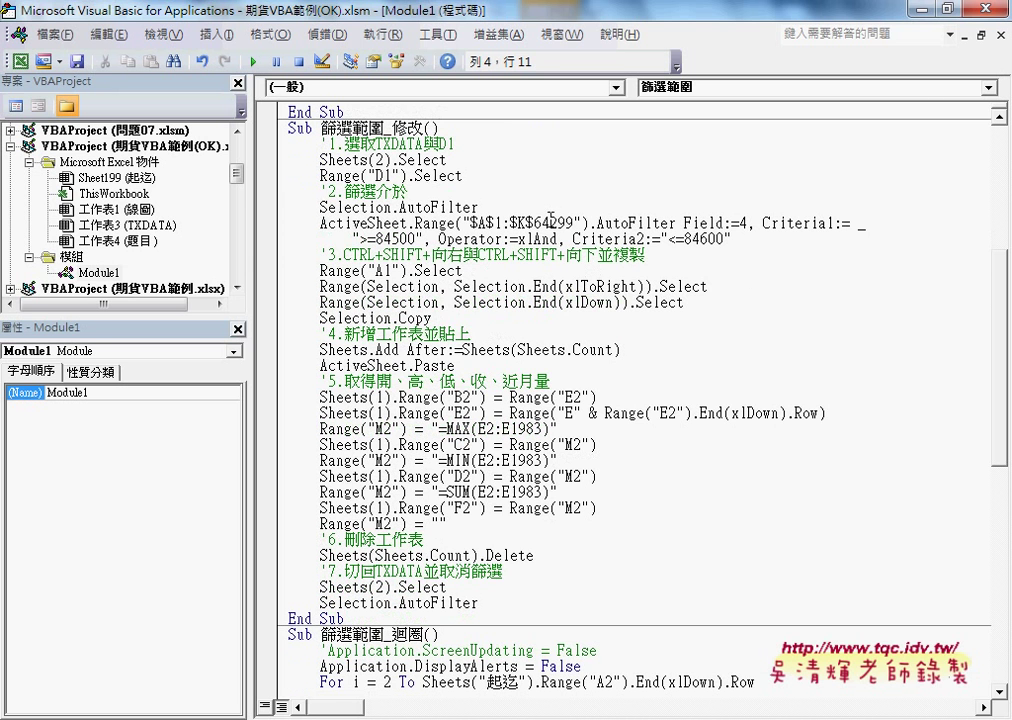
# Underline 收 and 高、低 in the step 5 comment, then shrink the editor beside 線圖
pyautogui.click(320, 381)
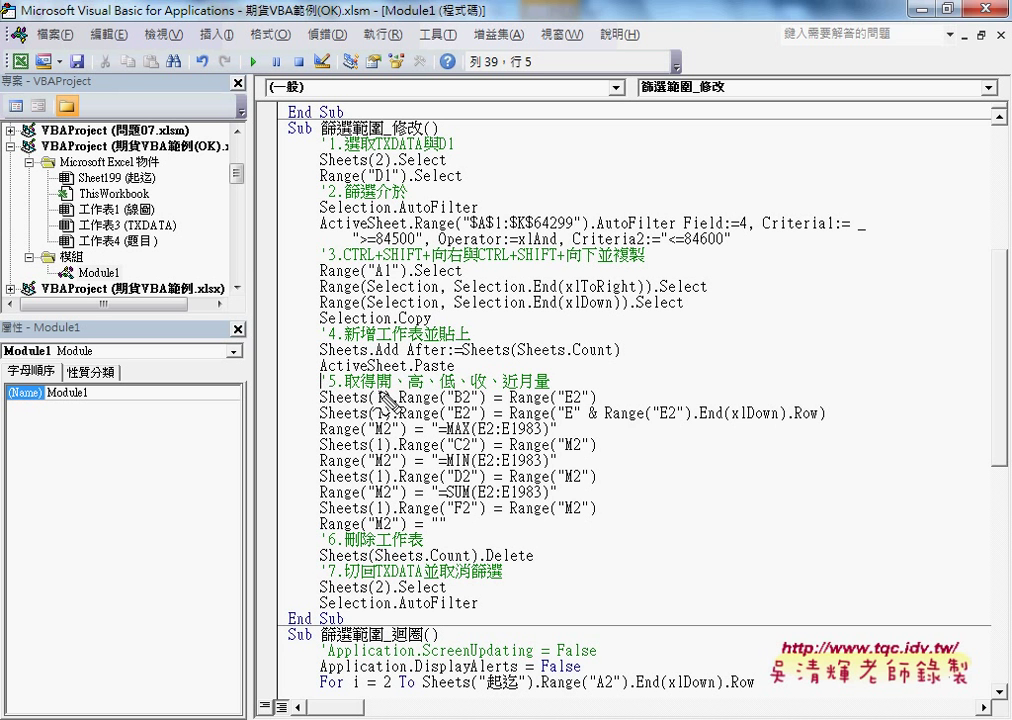
pyautogui.moveTo(468, 389); pyautogui.dragTo(487, 389)
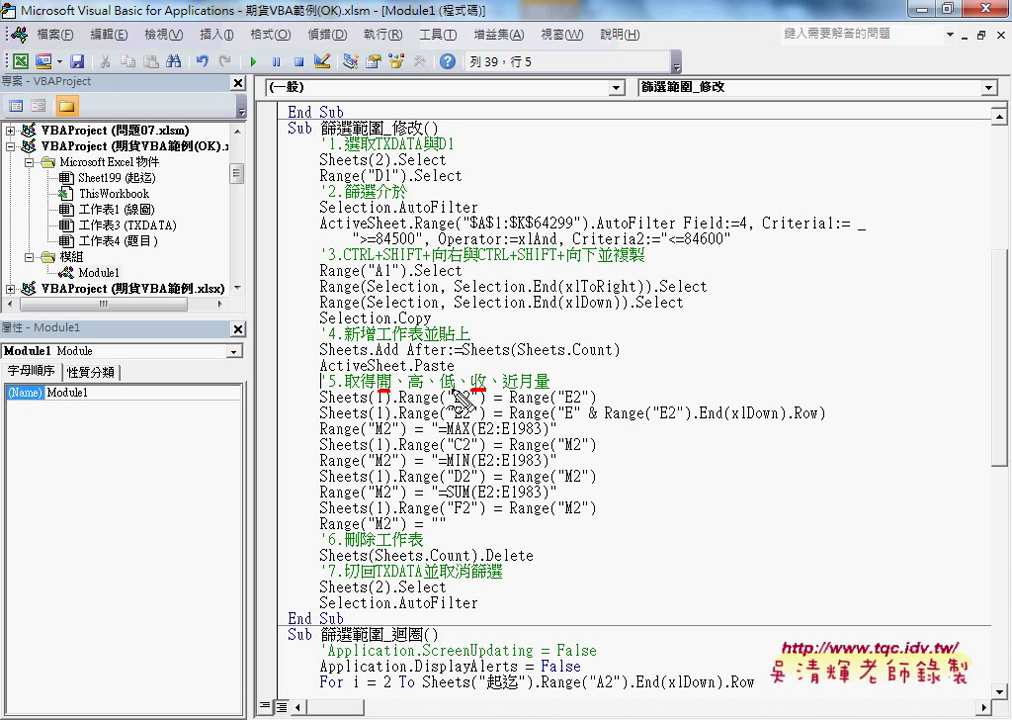
pyautogui.moveTo(417, 388); pyautogui.dragTo(548, 389)
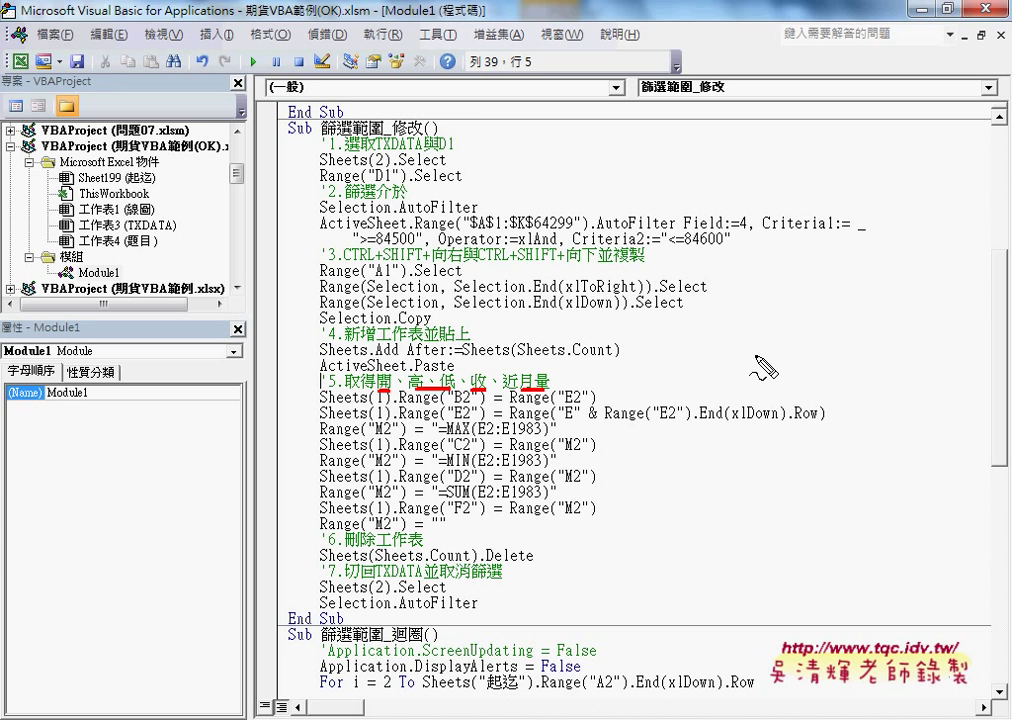
pyautogui.press('Escape')
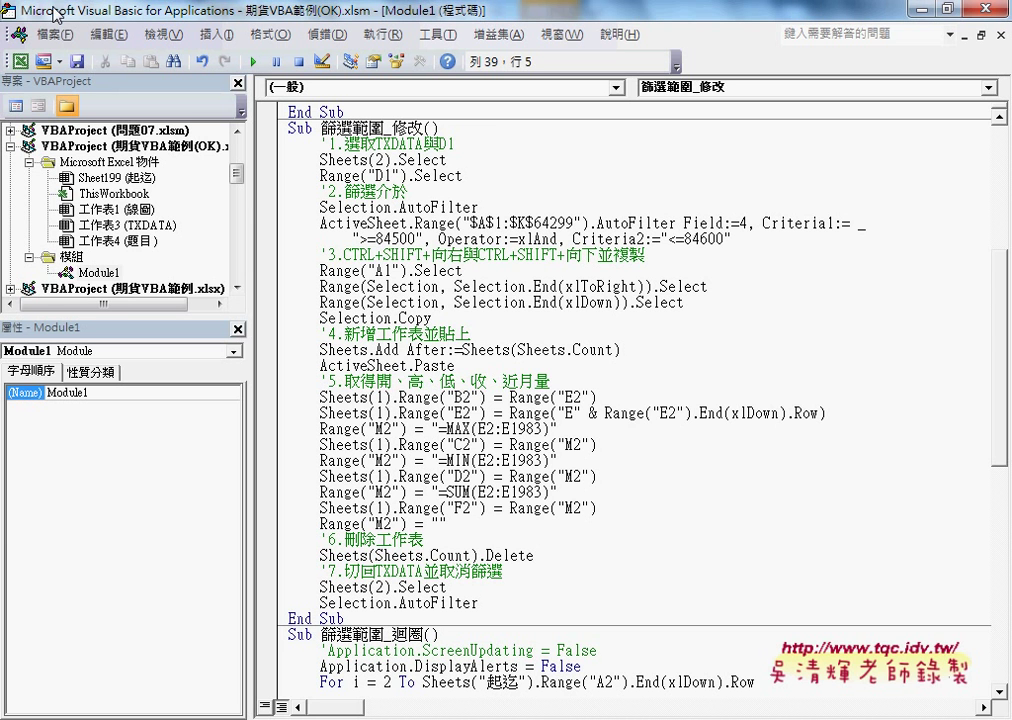
pyautogui.moveTo(16, 14); pyautogui.dragTo(287, 22)
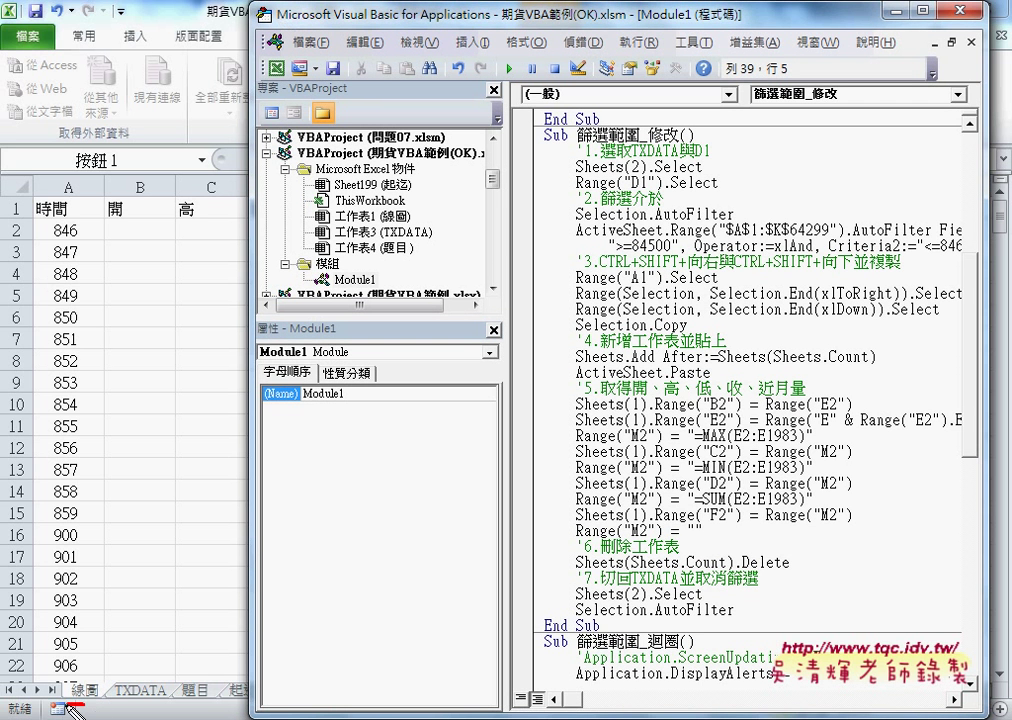
pyautogui.moveTo(70, 712)
pyautogui.mouseDown()
pyautogui.moveTo(62, 690)
pyautogui.moveTo(100, 705)
pyautogui.mouseUp()
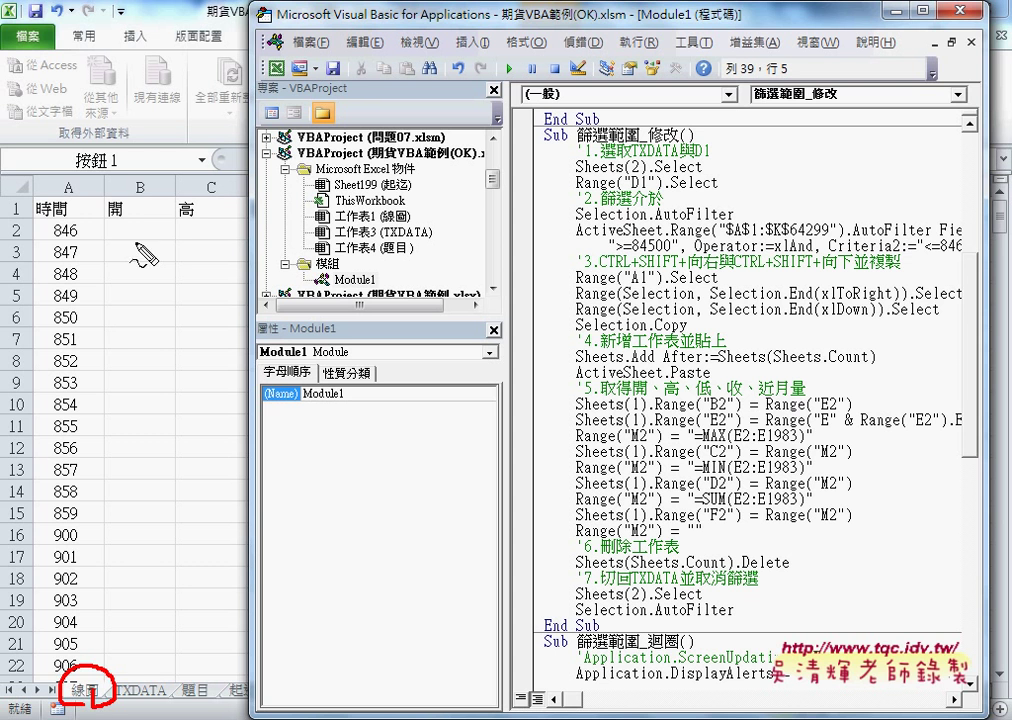
pyautogui.moveTo(108, 232)
pyautogui.mouseDown()
pyautogui.moveTo(166, 242)
pyautogui.moveTo(212, 230)
pyautogui.moveTo(206, 238)
pyautogui.mouseUp()
pyautogui.moveTo(140, 179); pyautogui.dragTo(137, 181)
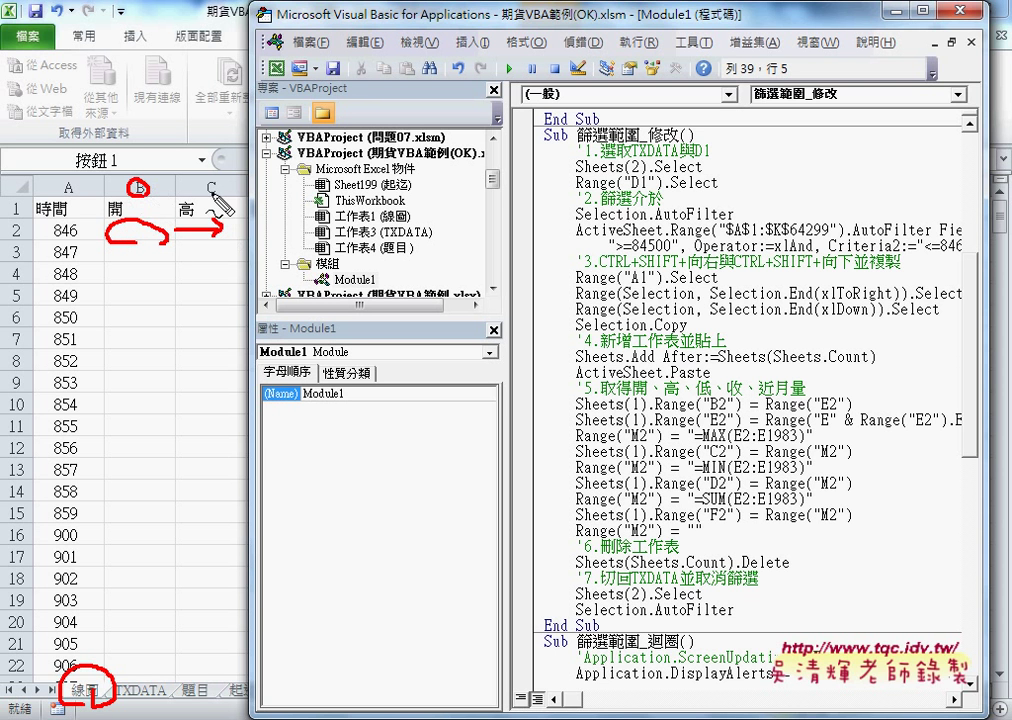
pyautogui.moveTo(212, 183); pyautogui.dragTo(210, 195)
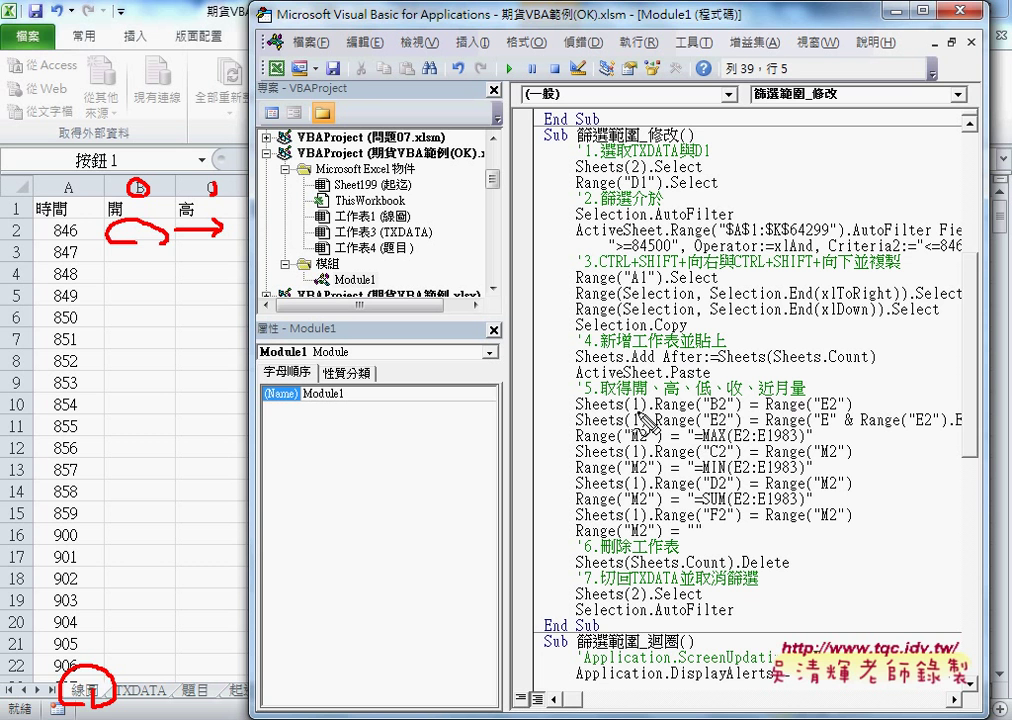
pyautogui.moveTo(587, 410); pyautogui.dragTo(735, 409)
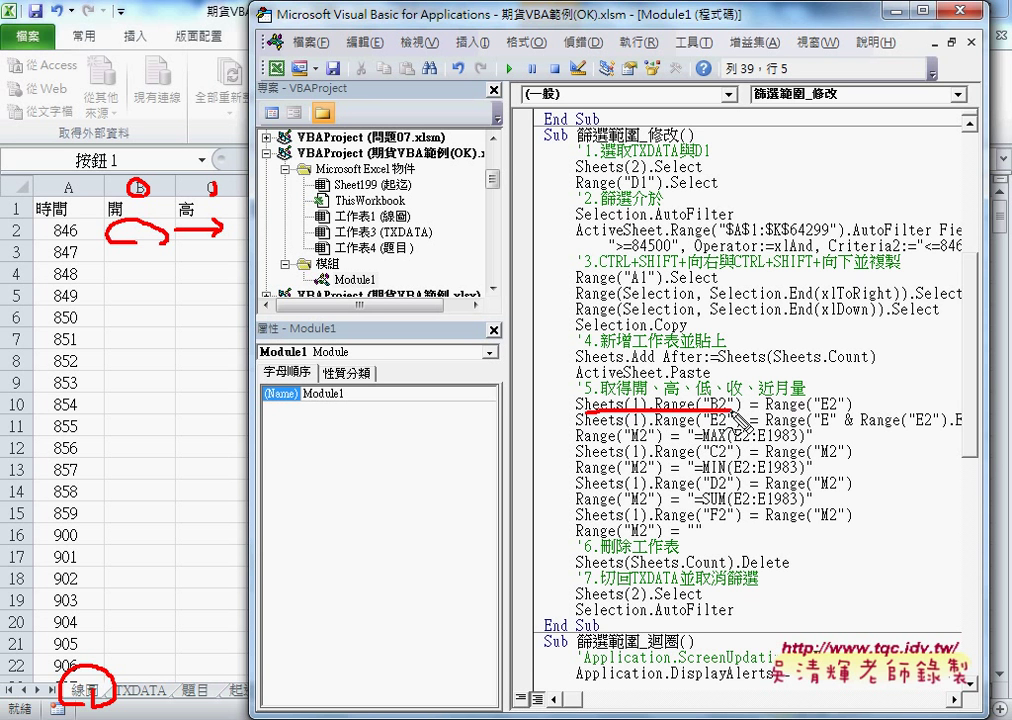
pyautogui.moveTo(767, 408); pyautogui.dragTo(852, 408)
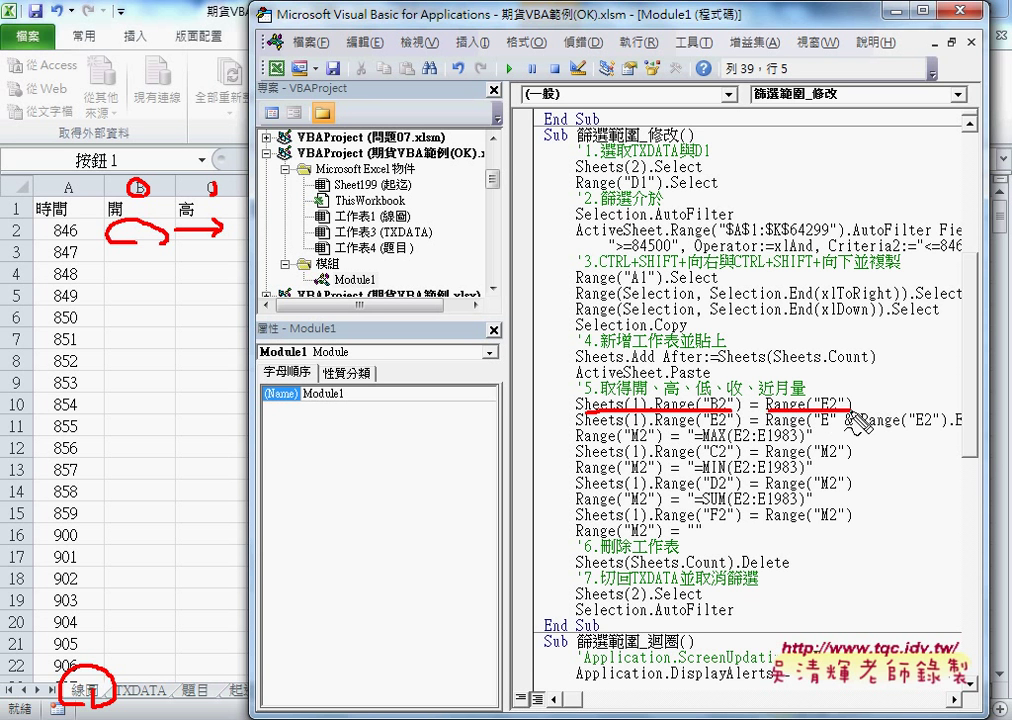
pyautogui.moveTo(558, 401)
pyautogui.mouseDown()
pyautogui.moveTo(578, 397)
pyautogui.moveTo(178, 242)
pyautogui.mouseUp()
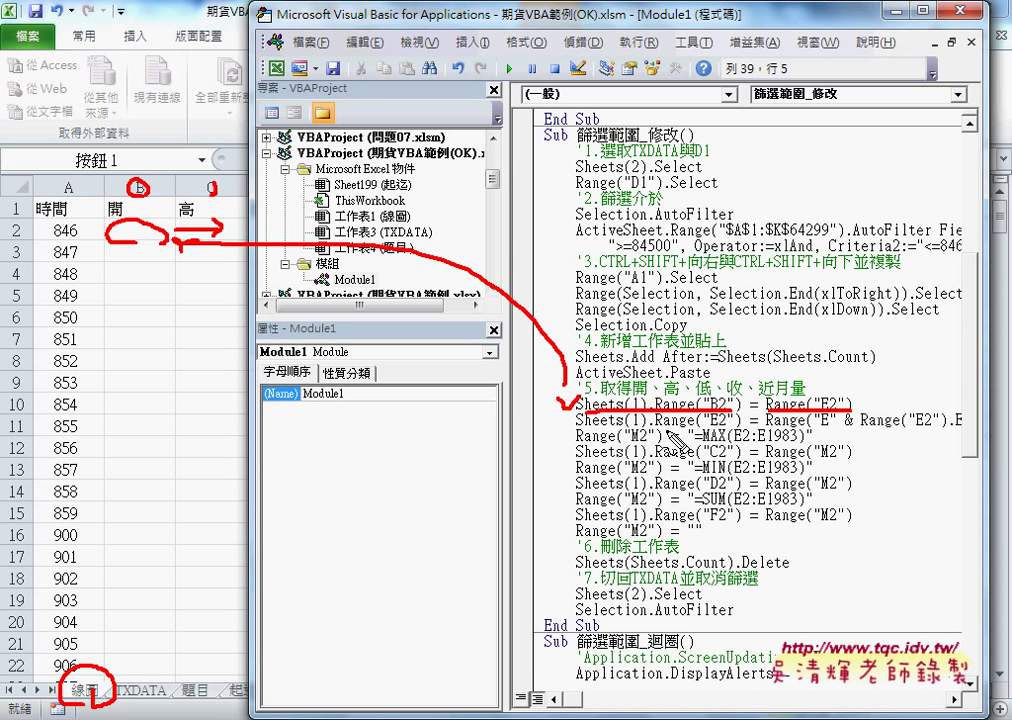
pyautogui.press('Escape')
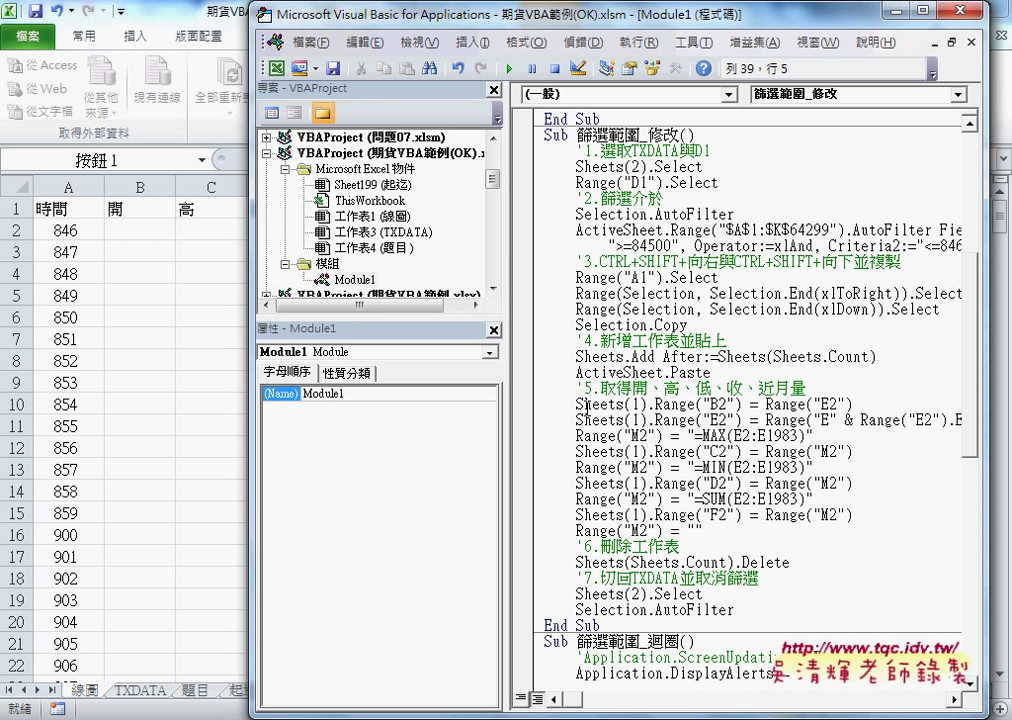
# Narrow the project and properties panes and move the editor right
pyautogui.click(502, 407)
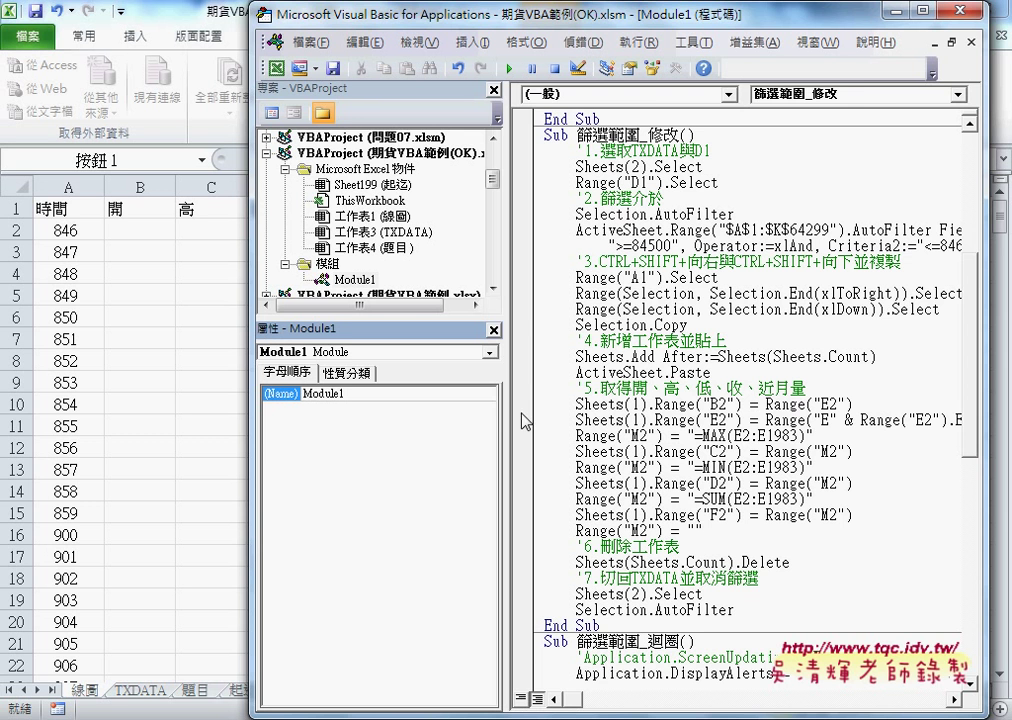
pyautogui.moveTo(513, 423); pyautogui.dragTo(350, 413)
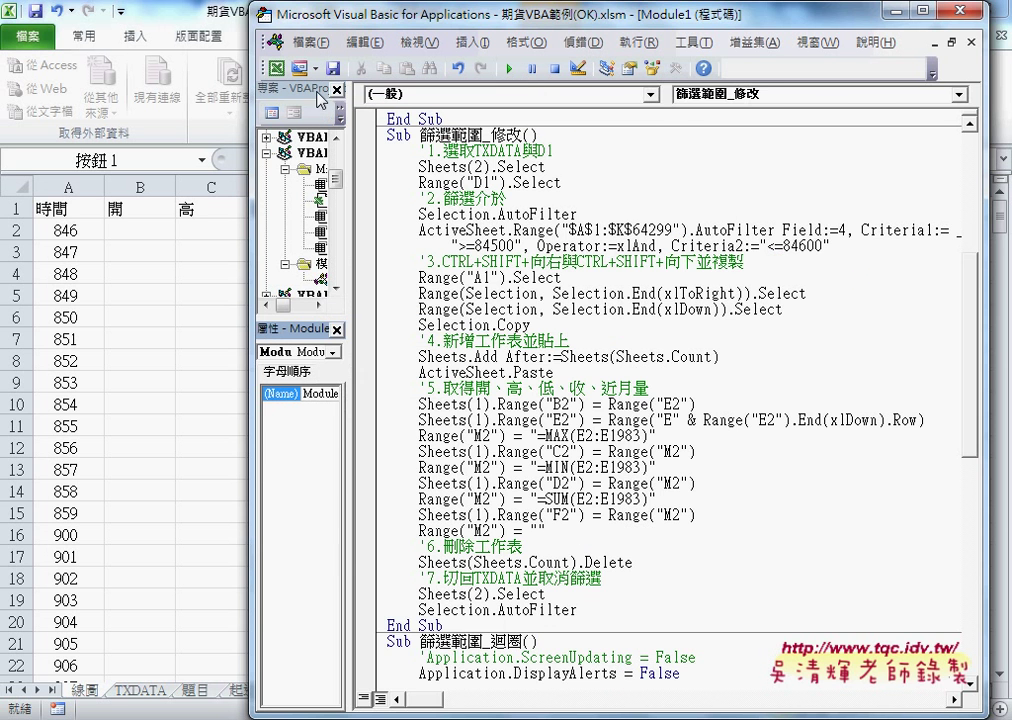
pyautogui.moveTo(333, 25); pyautogui.dragTo(528, 19)
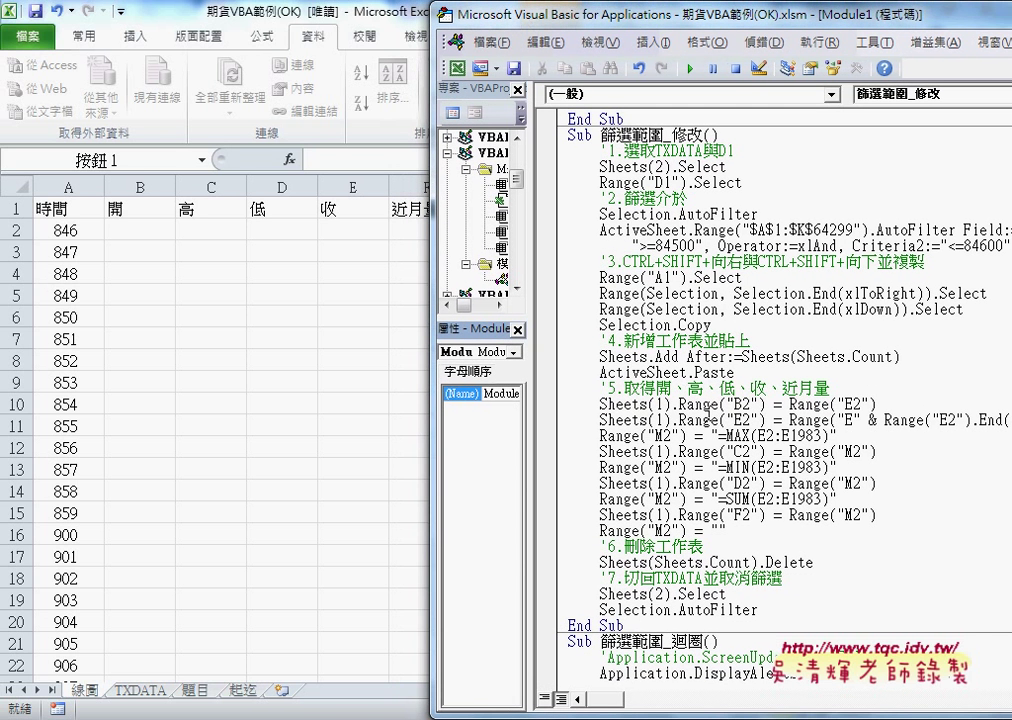
# Highlight line 41's destination E2 and its last-row Range("E2").End(xlDown).Row lookup
pyautogui.moveTo(766, 421); pyautogui.dragTo(600, 421)
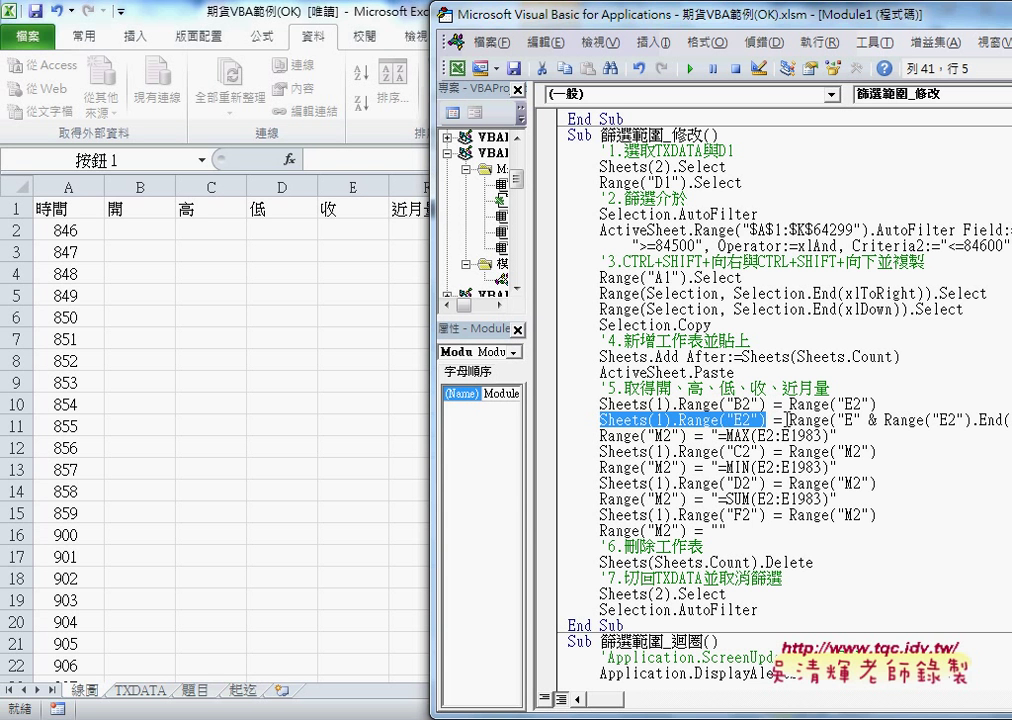
pyautogui.click(785, 421)
pyautogui.moveTo(785, 421); pyautogui.dragTo(866, 421)
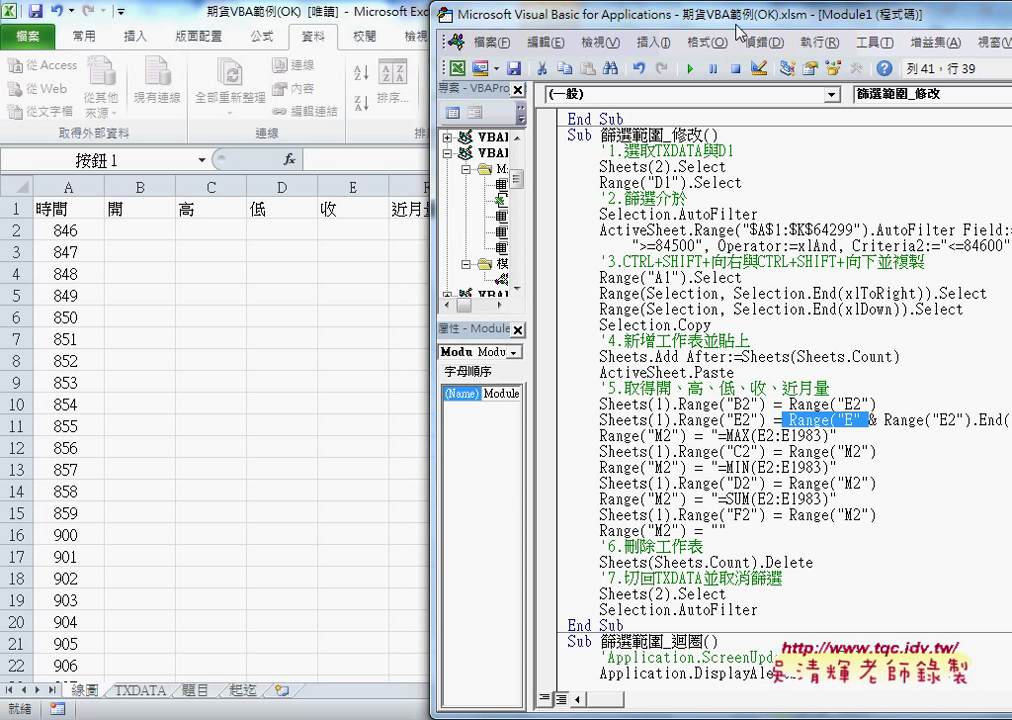
pyautogui.moveTo(716, 31); pyautogui.dragTo(594, 36)
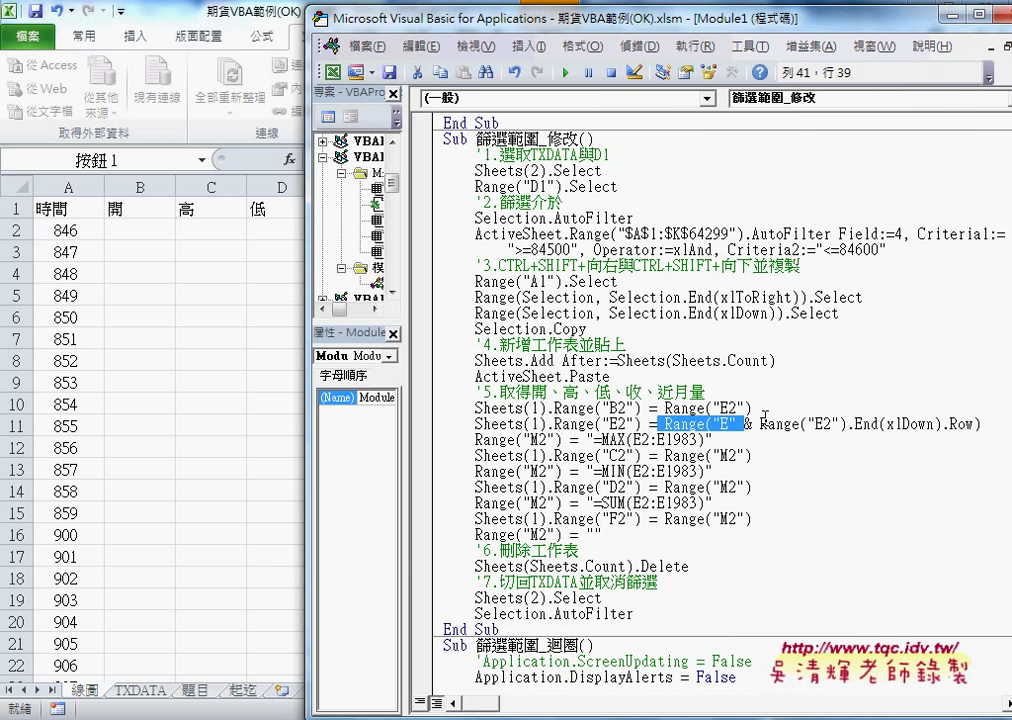
pyautogui.moveTo(763, 424); pyautogui.dragTo(978, 424)
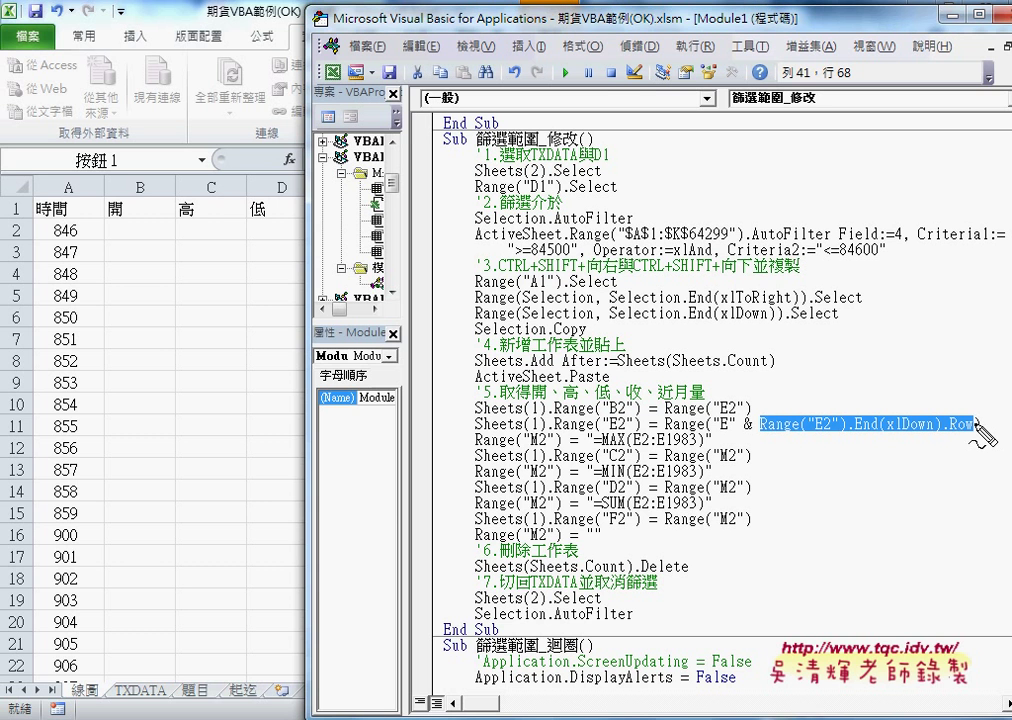
pyautogui.moveTo(760, 436); pyautogui.dragTo(975, 434)
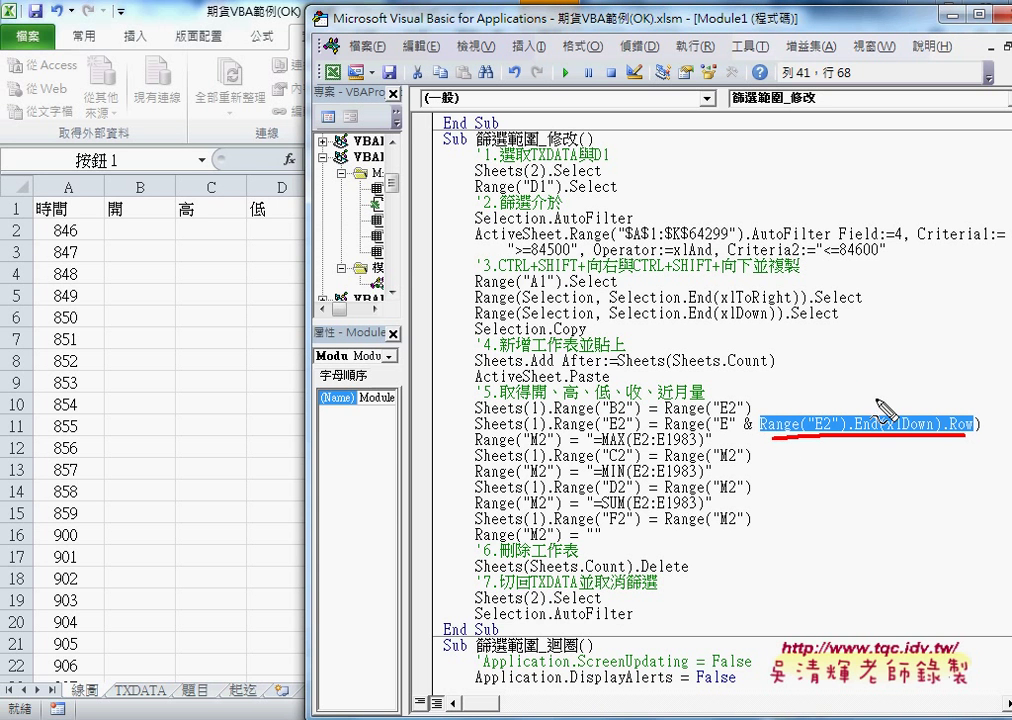
pyautogui.moveTo(870, 383); pyautogui.dragTo(763, 411)
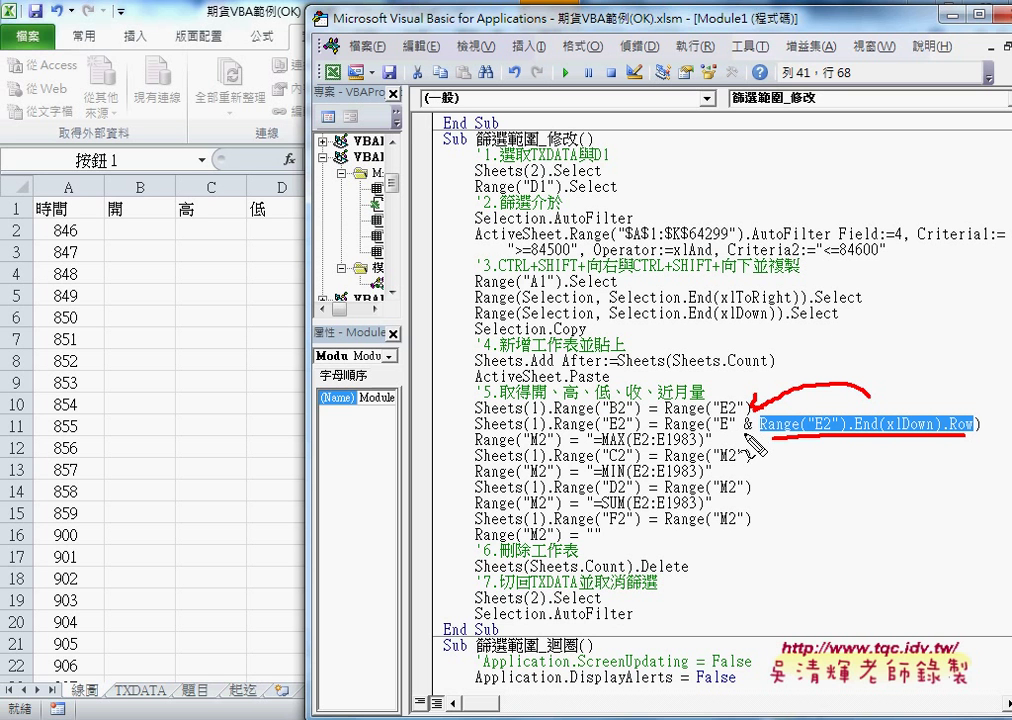
# Mark E2, the 高 and 低 headers and the module in red, then select M2 on line 42
pyautogui.moveTo(636, 418)
pyautogui.mouseDown()
pyautogui.moveTo(465, 218)
pyautogui.moveTo(465, 236)
pyautogui.mouseUp()
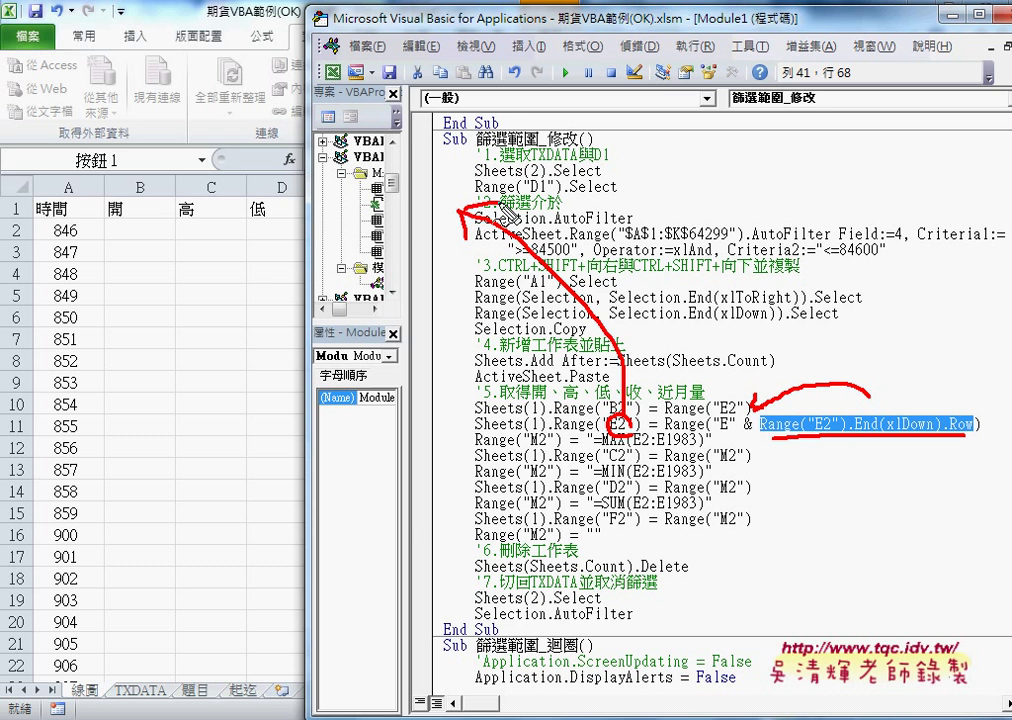
pyautogui.moveTo(185, 203); pyautogui.dragTo(200, 222)
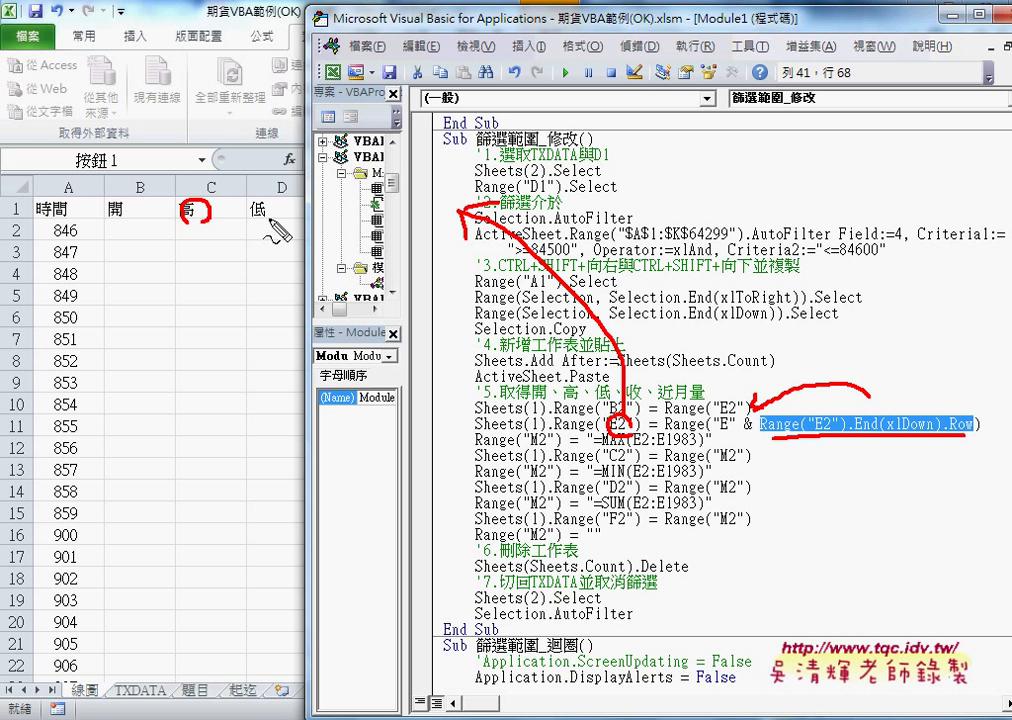
pyautogui.moveTo(257, 207); pyautogui.dragTo(282, 212)
pyautogui.moveTo(386, 199); pyautogui.dragTo(382, 214)
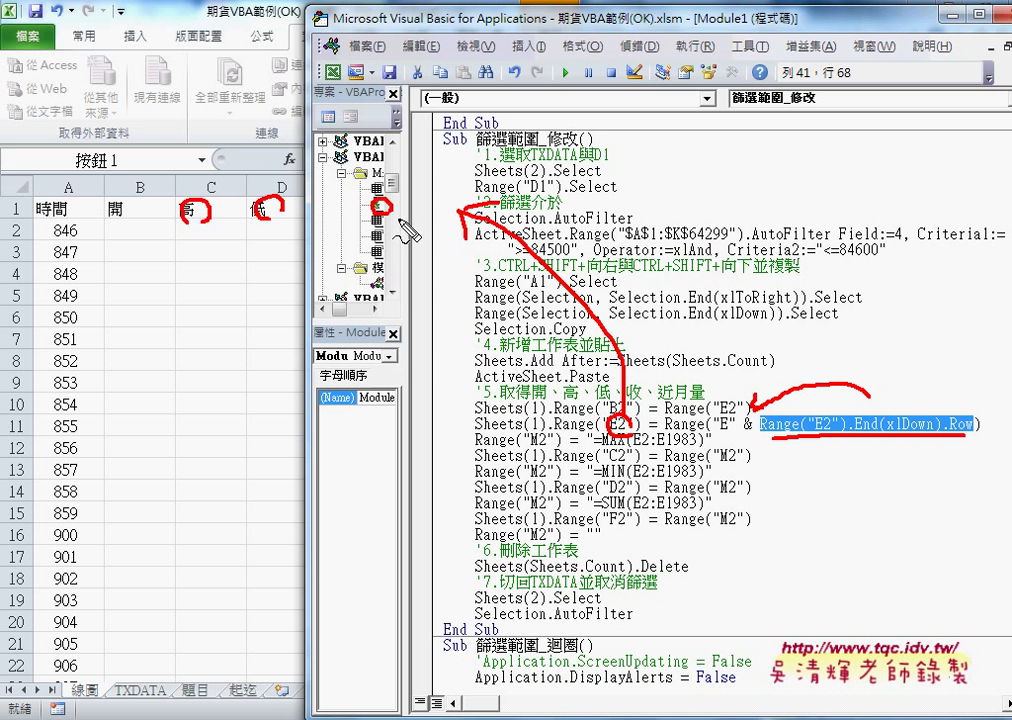
pyautogui.press('Escape')
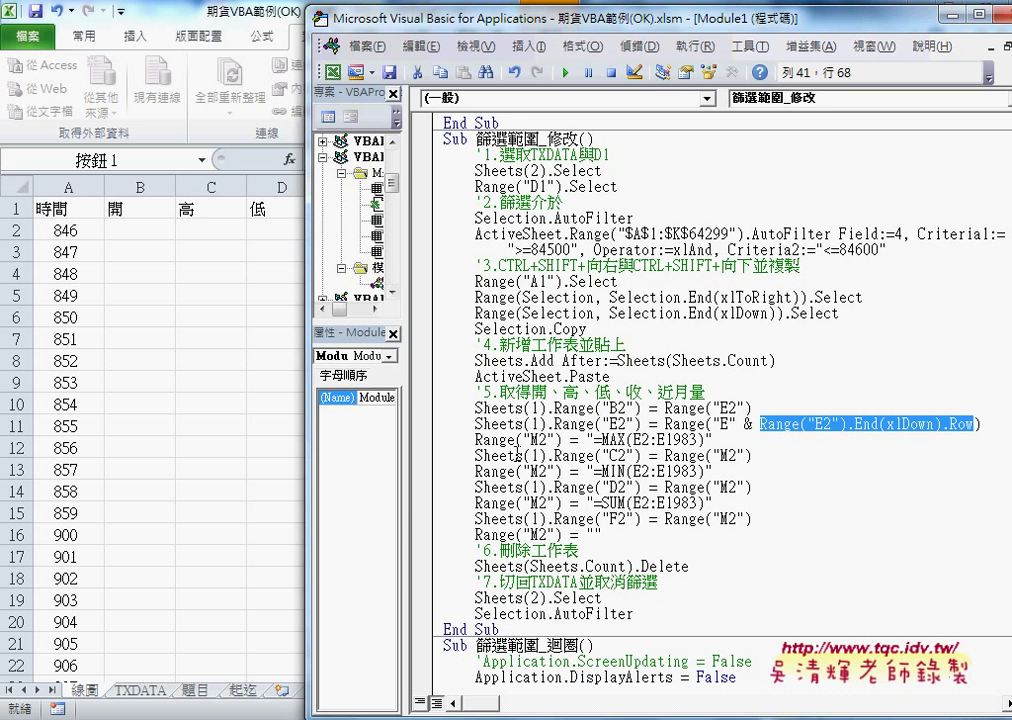
pyautogui.moveTo(475, 440); pyautogui.dragTo(562, 440)
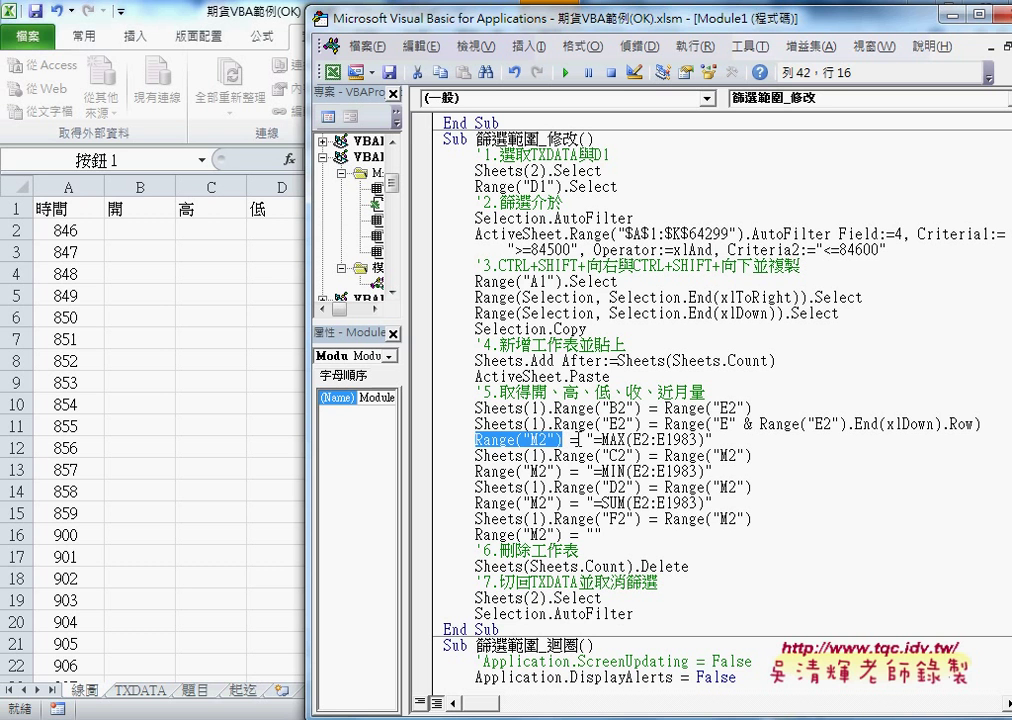
# Highlight the =MAX(E2:E1983) formula and compare its hard-coded 1983 with the last-row lookup
pyautogui.click(596, 440)
pyautogui.moveTo(596, 440); pyautogui.dragTo(707, 440)
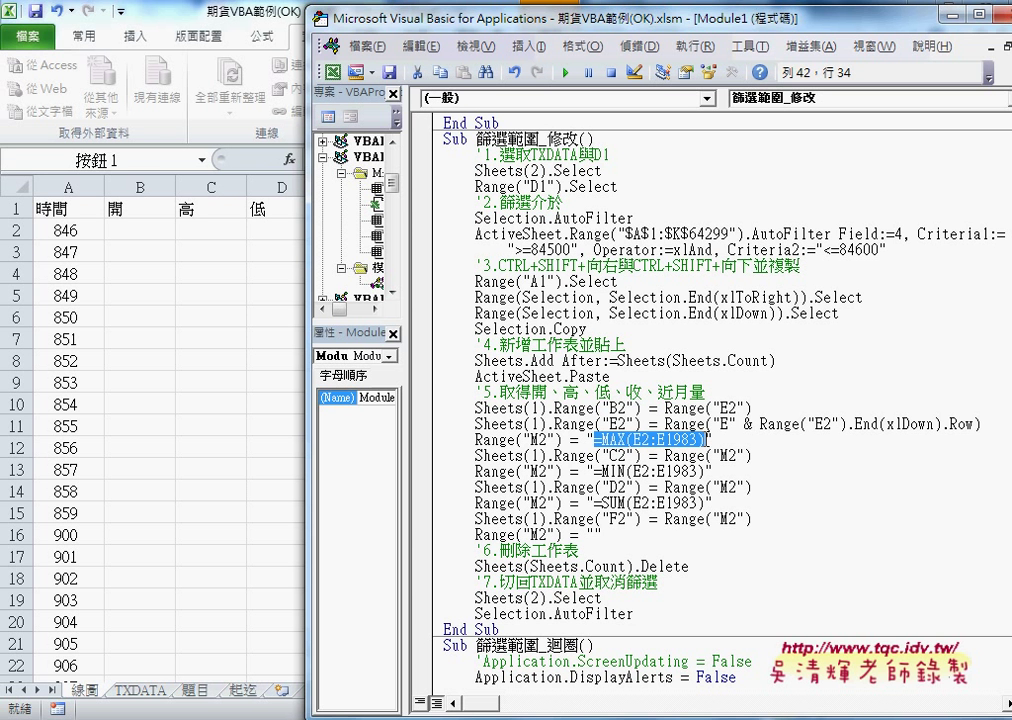
pyautogui.moveTo(710, 449); pyautogui.dragTo(575, 458)
pyautogui.moveTo(575, 458)
pyautogui.mouseDown()
pyautogui.moveTo(740, 445)
pyautogui.moveTo(706, 463)
pyautogui.mouseUp()
pyautogui.click(679, 455)
pyautogui.moveTo(665, 439); pyautogui.dragTo(697, 439)
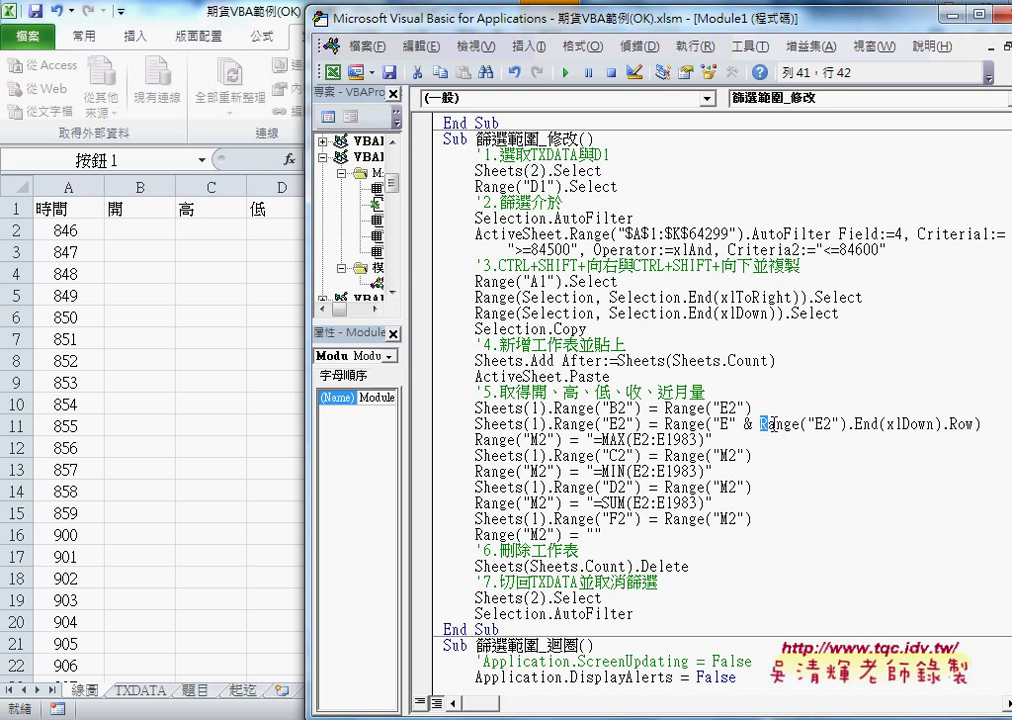
pyautogui.moveTo(761, 424); pyautogui.dragTo(974, 424)
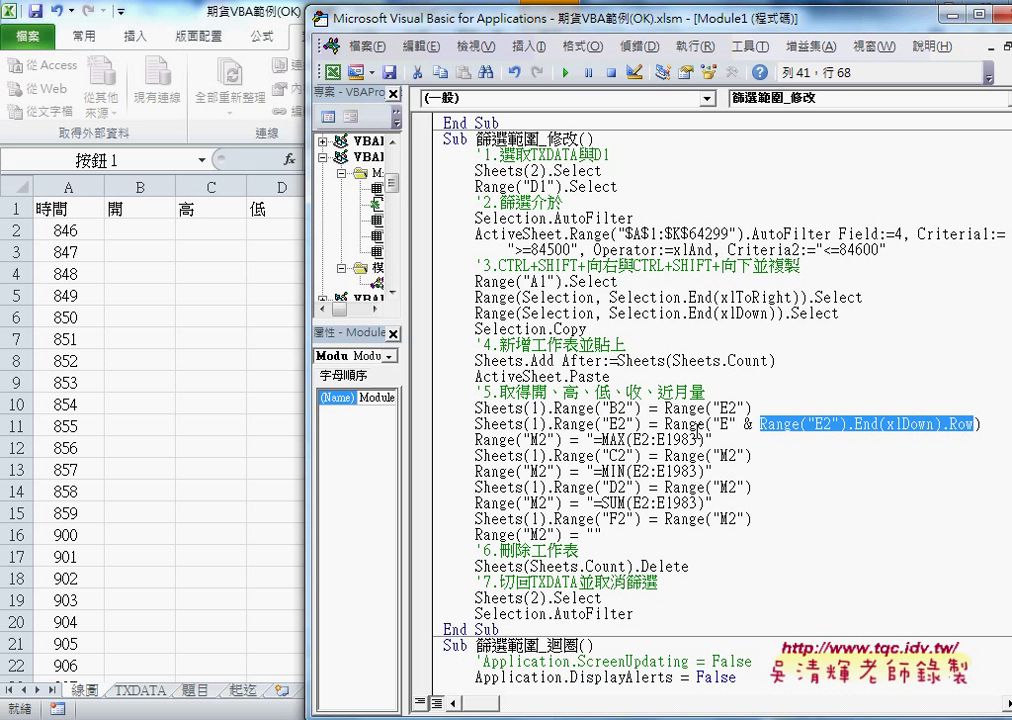
pyautogui.moveTo(672, 440); pyautogui.dragTo(700, 440)
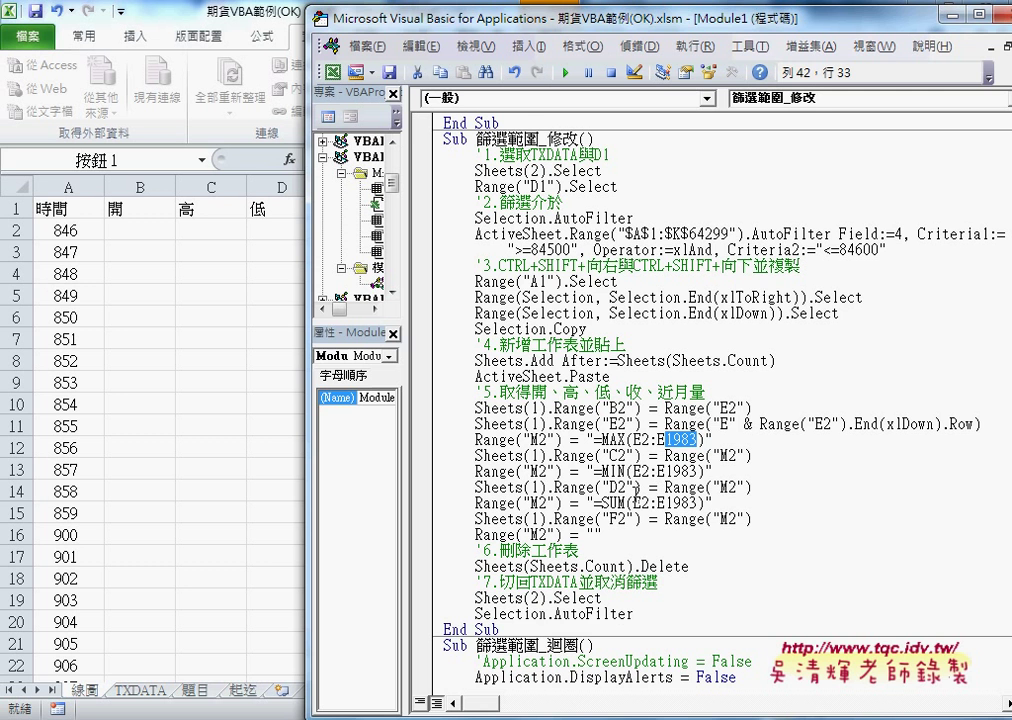
# Move the editor right so 線圖 headers 開 through 近月總量 show
pyautogui.click(603, 517)
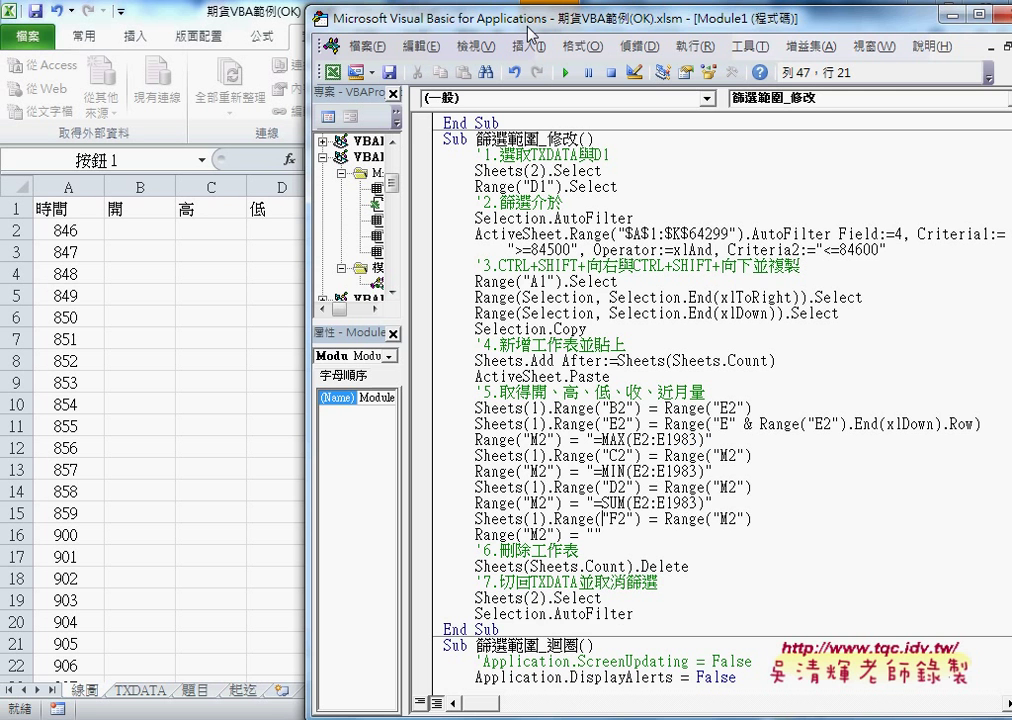
pyautogui.moveTo(420, 25); pyautogui.dragTo(774, 28)
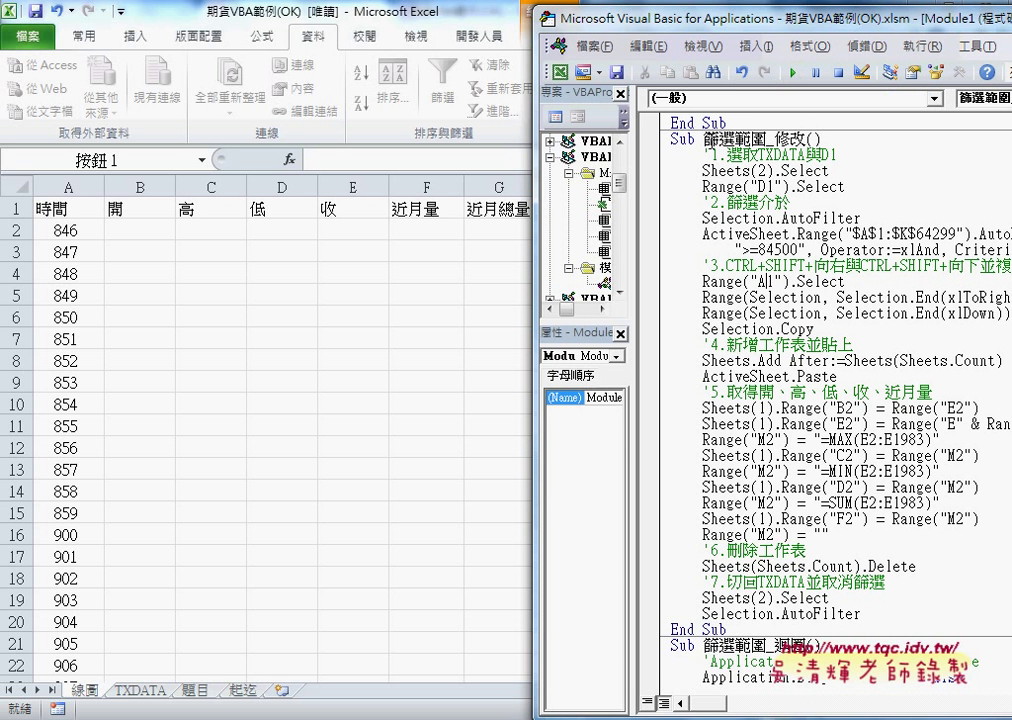
pyautogui.moveTo(704, 139); pyautogui.dragTo(777, 139)
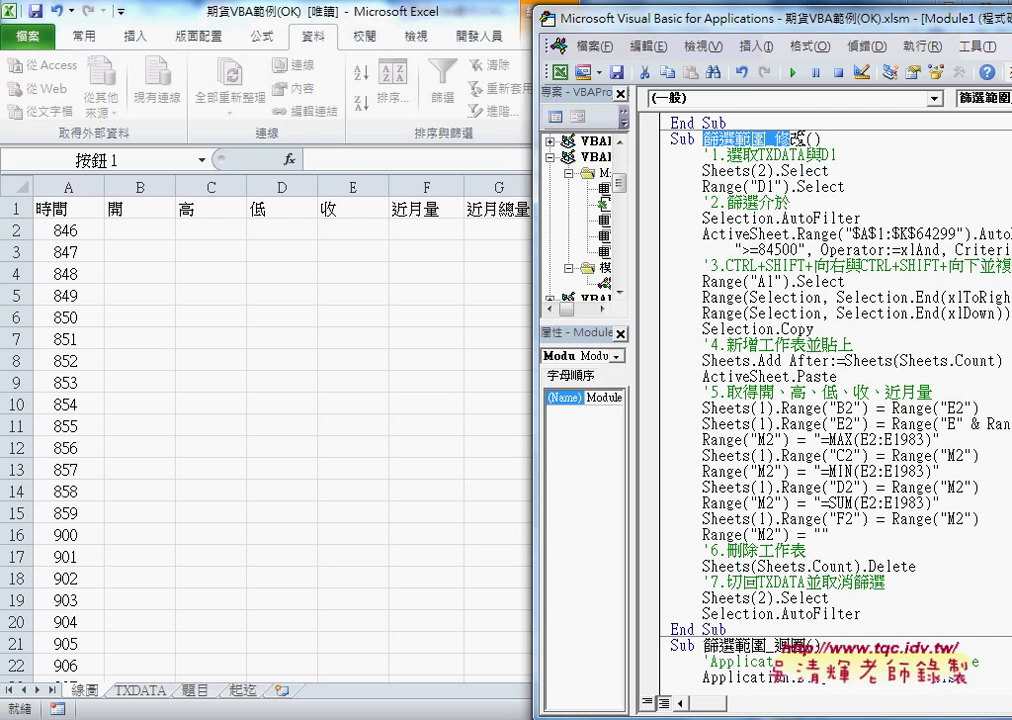
pyautogui.click(797, 203)
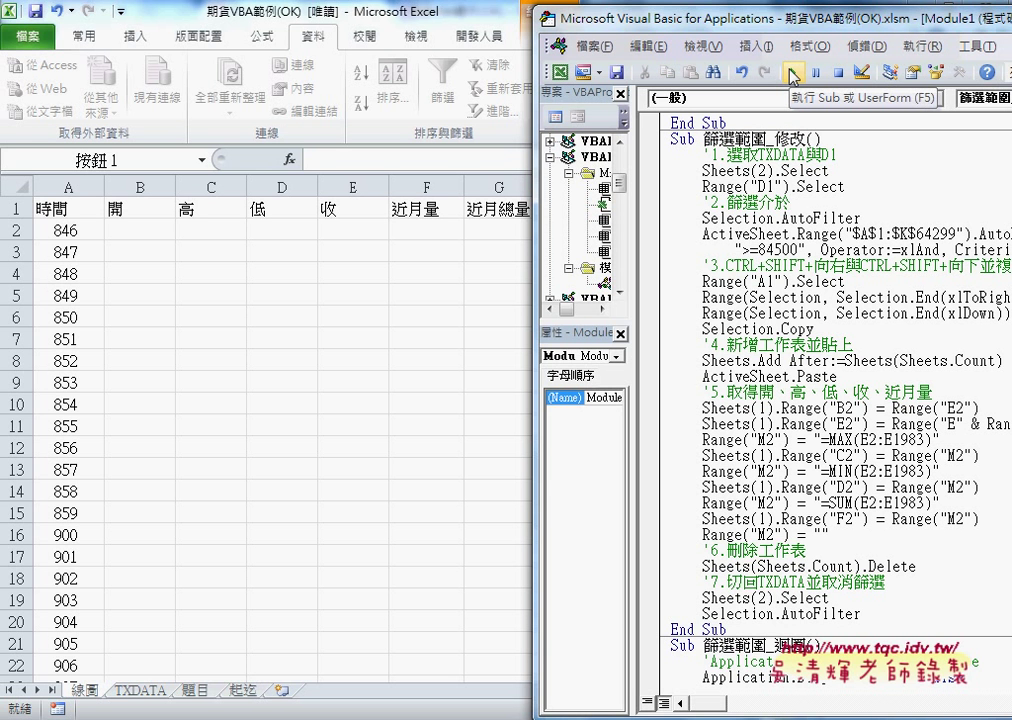
# Step with F8 through filtering TXDATA to 84500–84600 and selecting the filtered range
pyautogui.press('F8')
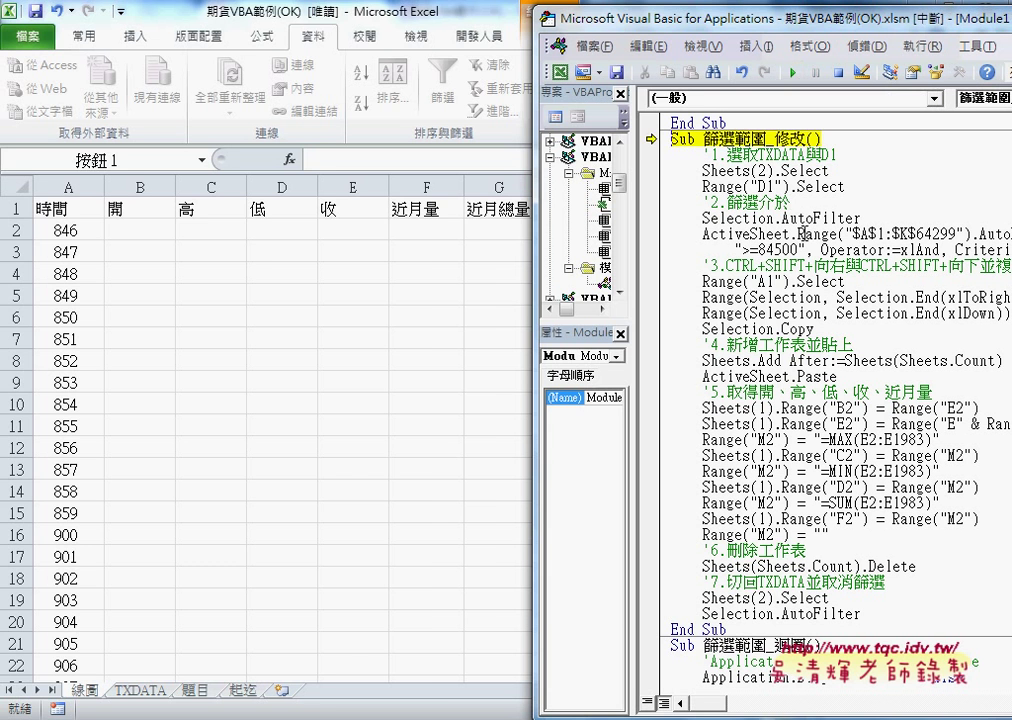
pyautogui.press('F8')
pyautogui.press('F8')
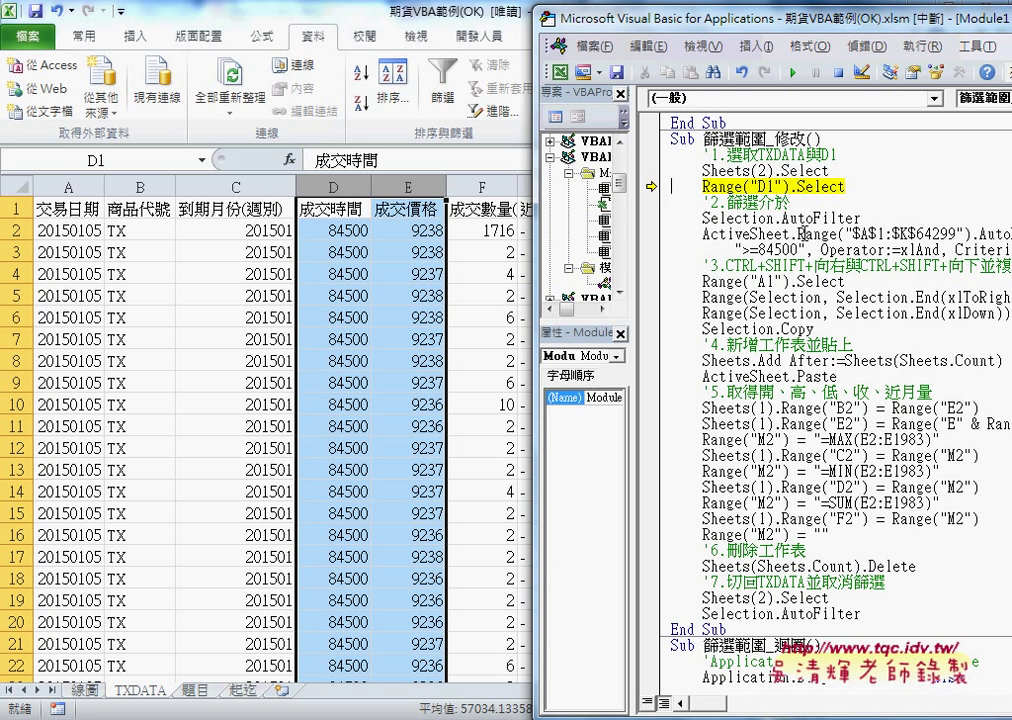
pyautogui.press('F8')
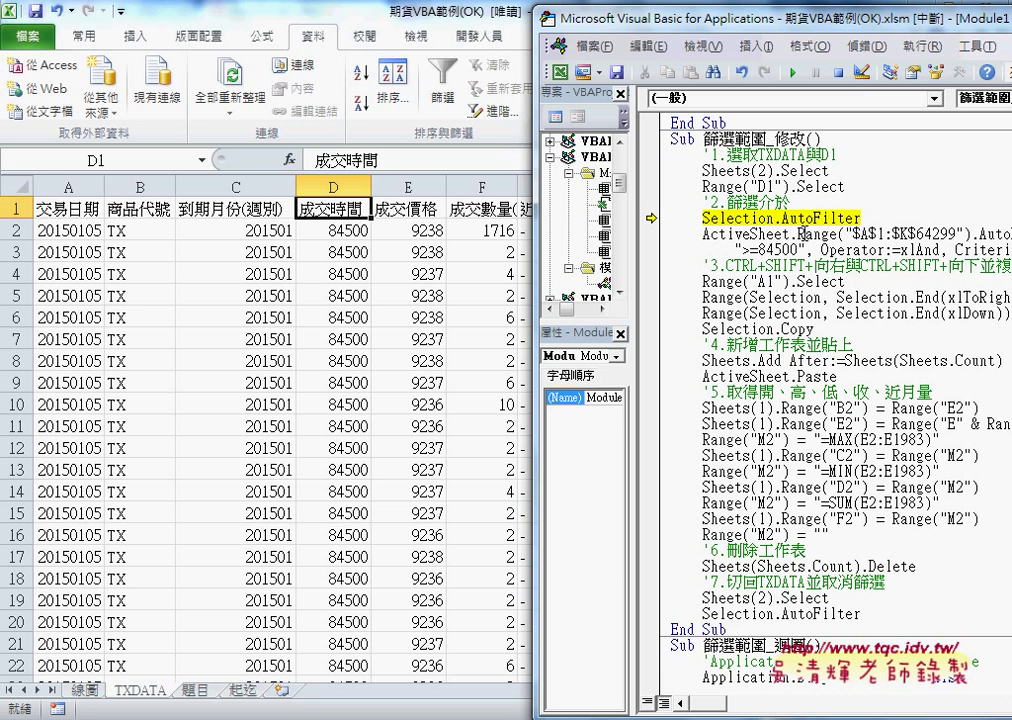
pyautogui.press('F8')
pyautogui.press('F8')
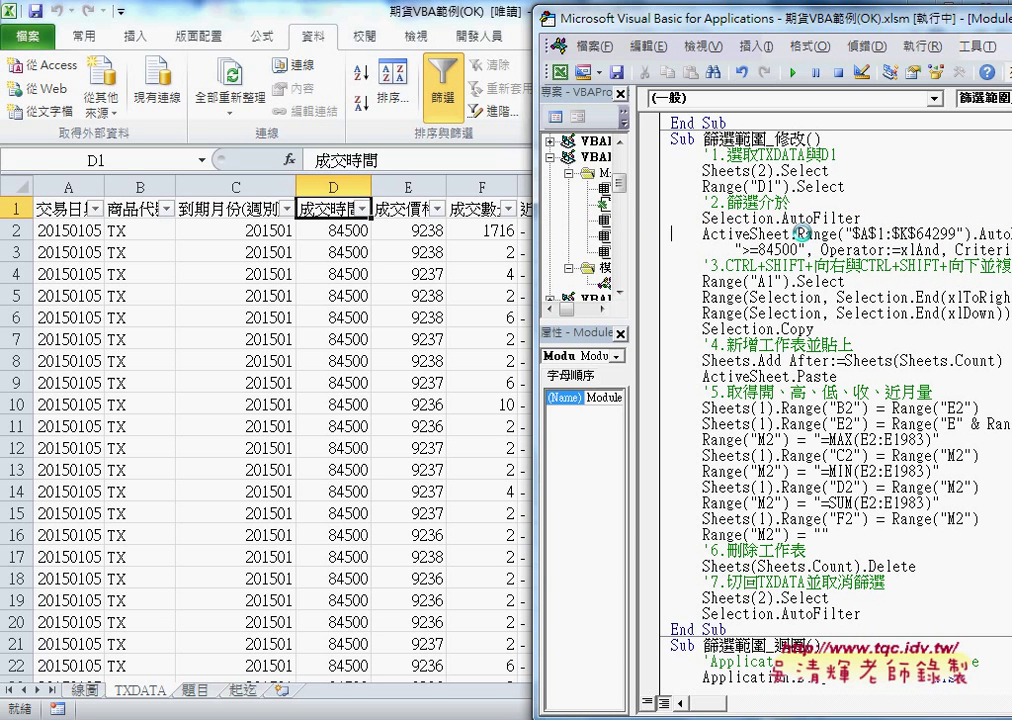
pyautogui.press('F8')
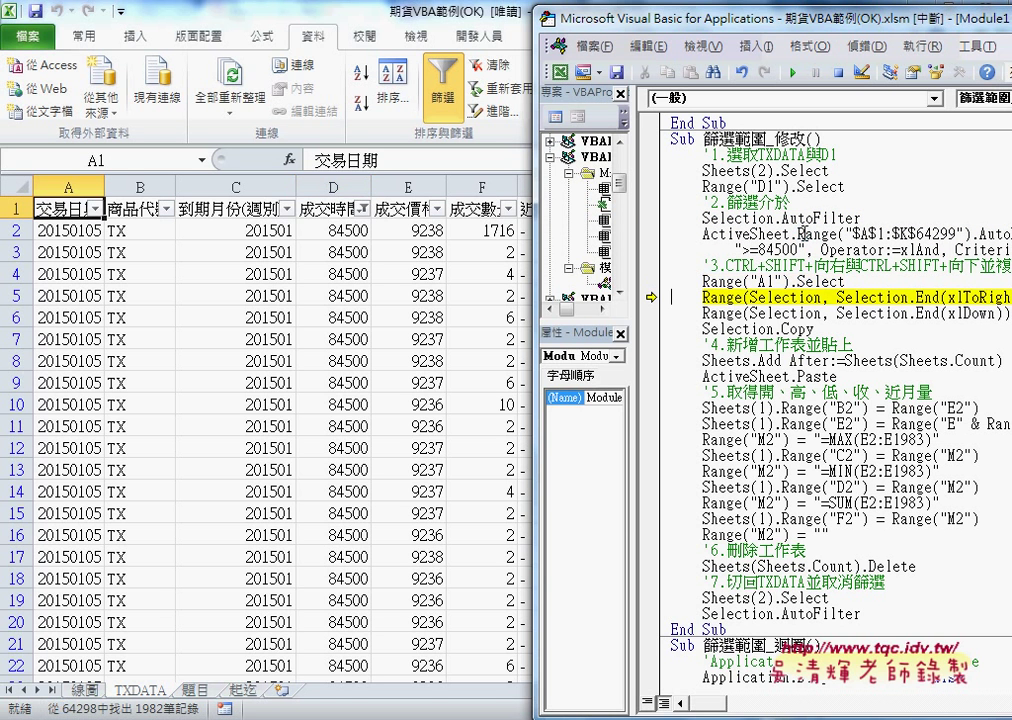
pyautogui.press('F8')
pyautogui.press('F8')
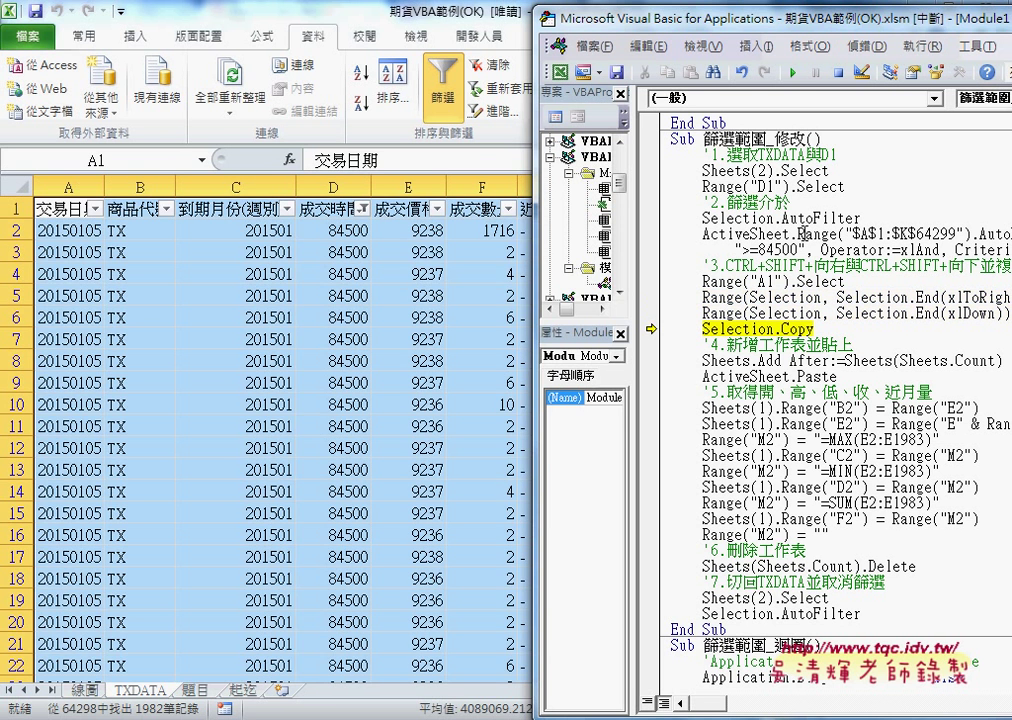
pyautogui.press('F8')
pyautogui.press('F8')
pyautogui.press('F8')
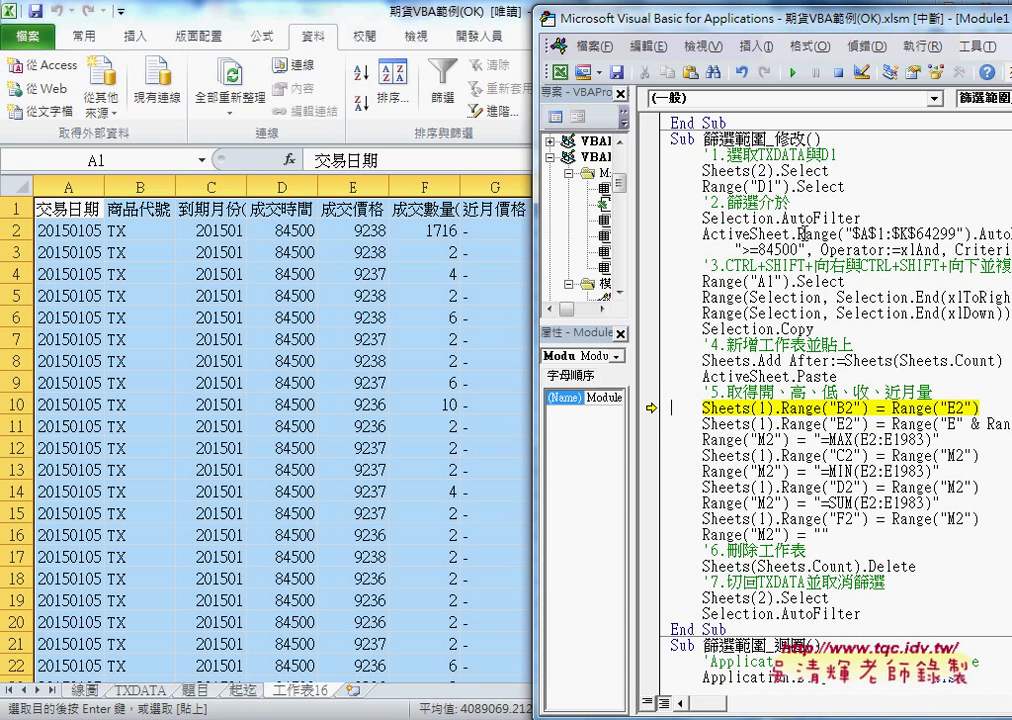
# Step through the value-extraction lines, check the sheet, and reach the sheet-deletion prompt
pyautogui.press('F8')
pyautogui.press('F8')
pyautogui.press('F8')
pyautogui.press('F8')
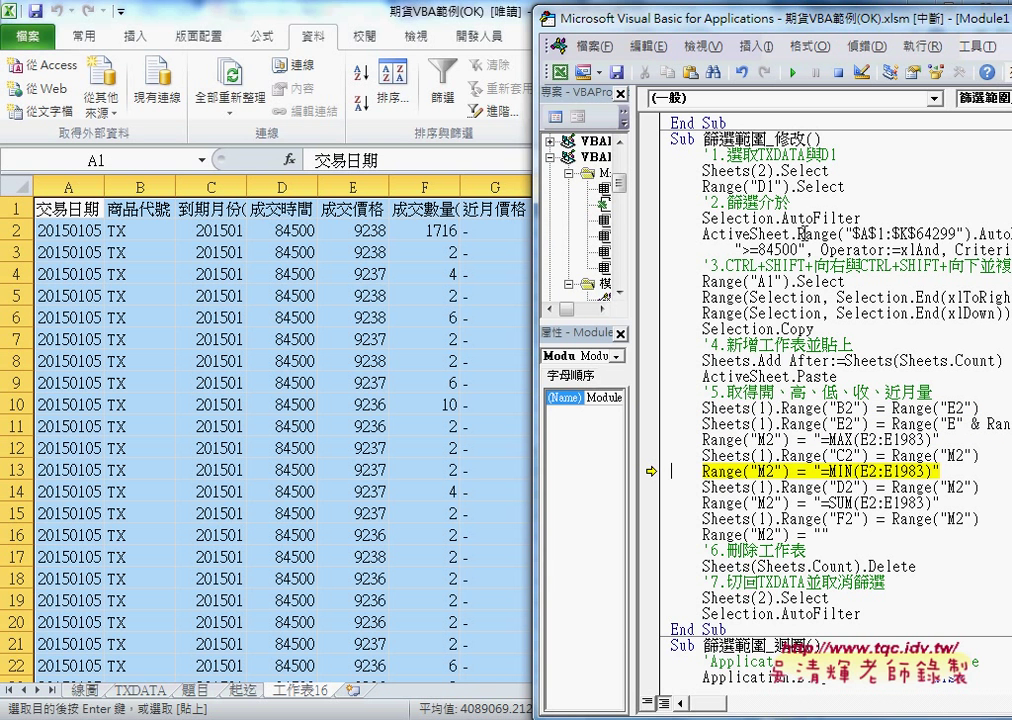
pyautogui.press('F8')
pyautogui.press('F8')
pyautogui.press('F8')
pyautogui.press('F8')
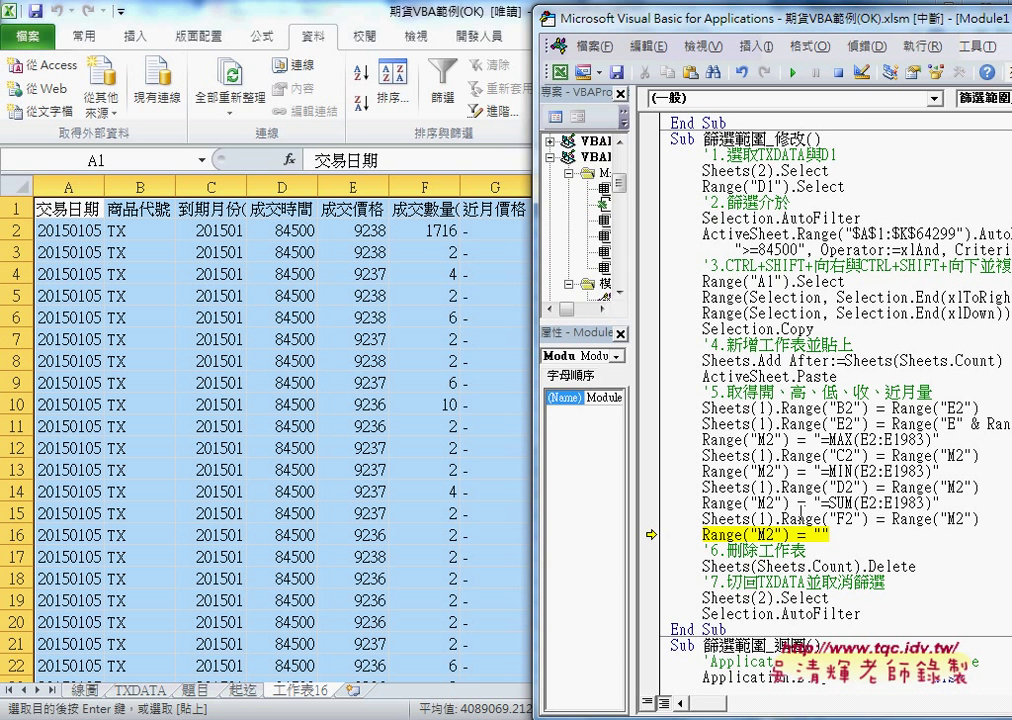
pyautogui.moveTo(584, 22); pyautogui.dragTo(480, 240)
pyautogui.moveTo(623, 268); pyautogui.dragTo(727, 289)
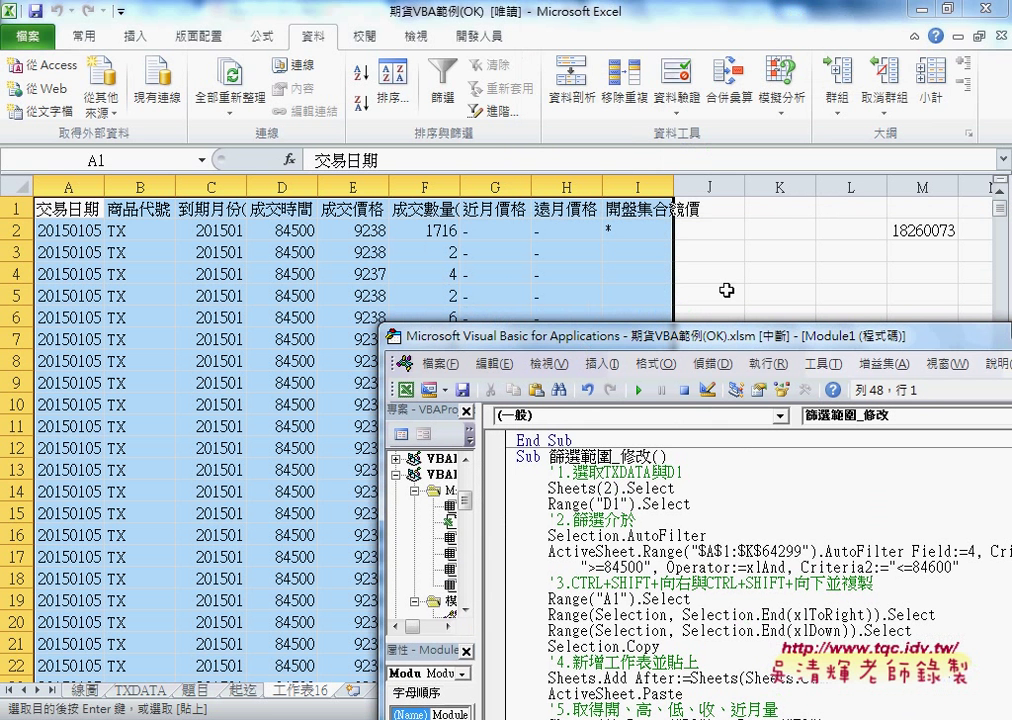
pyautogui.moveTo(823, 341); pyautogui.dragTo(797, 27)
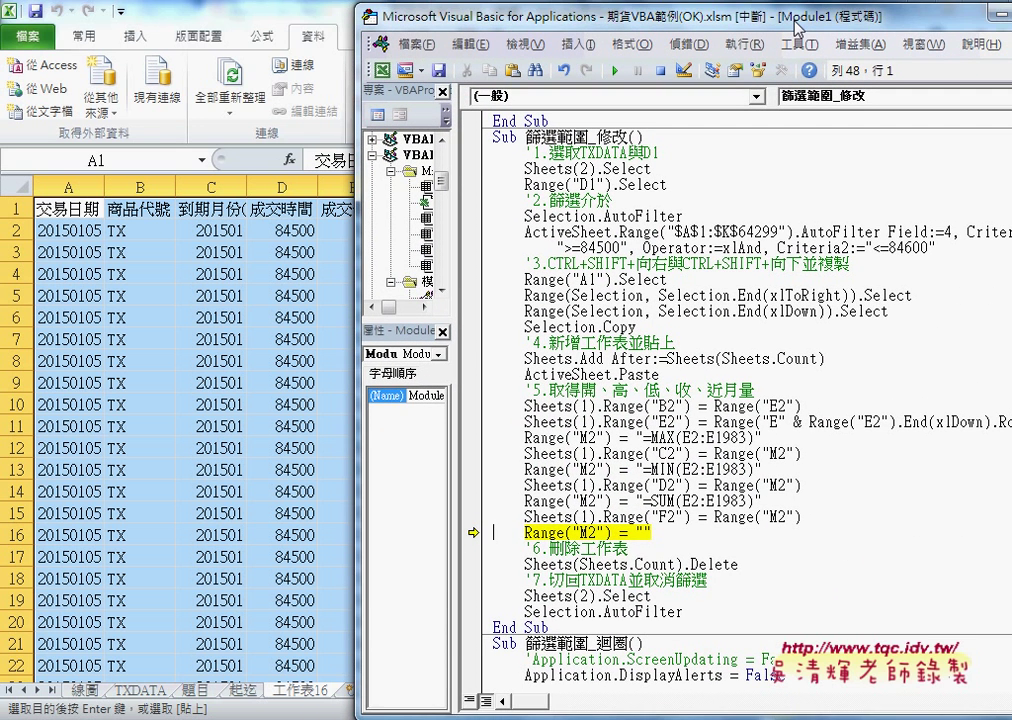
pyautogui.press('F8')
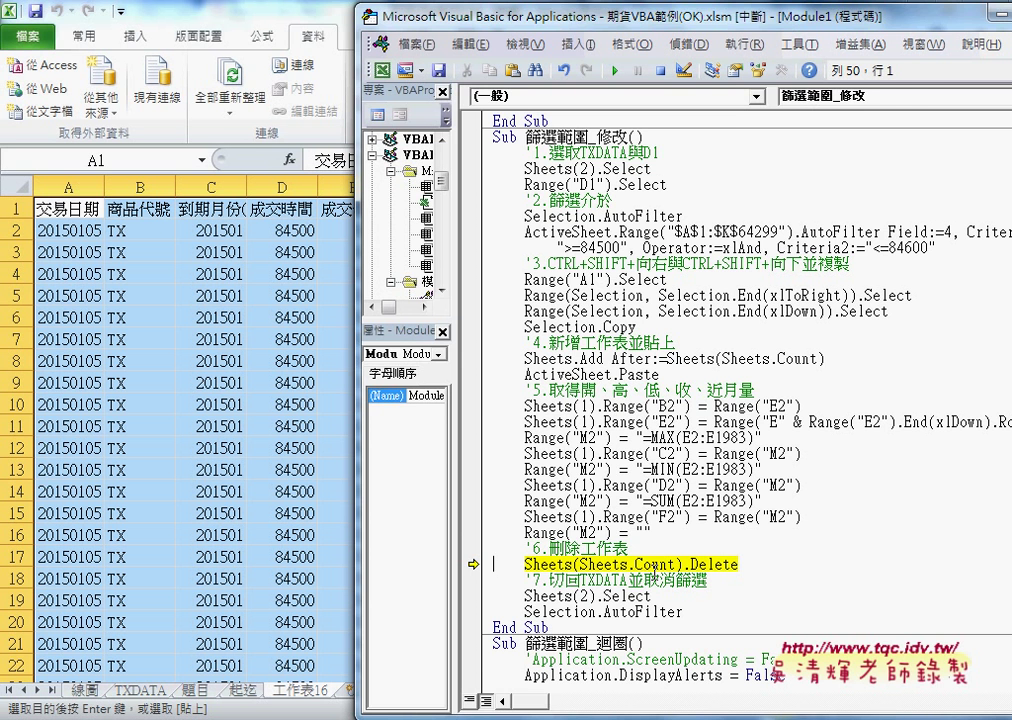
pyautogui.press('F8')
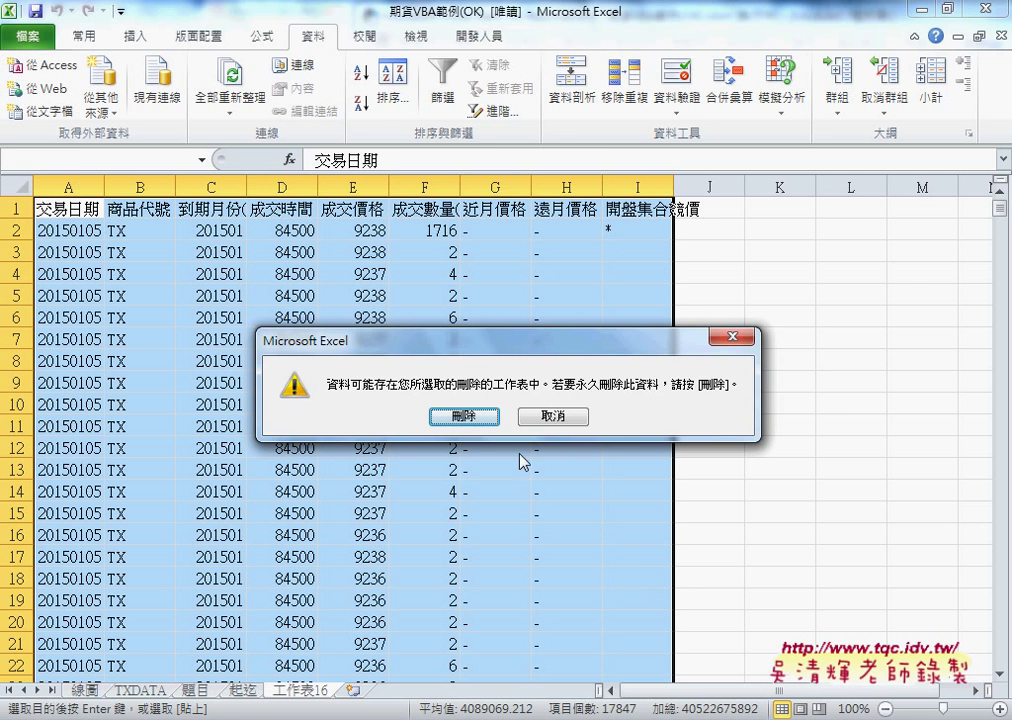
# Confirm deleting 工作表16, then step through reselecting TXDATA, removing its filter, and End Sub
pyautogui.click(466, 418)
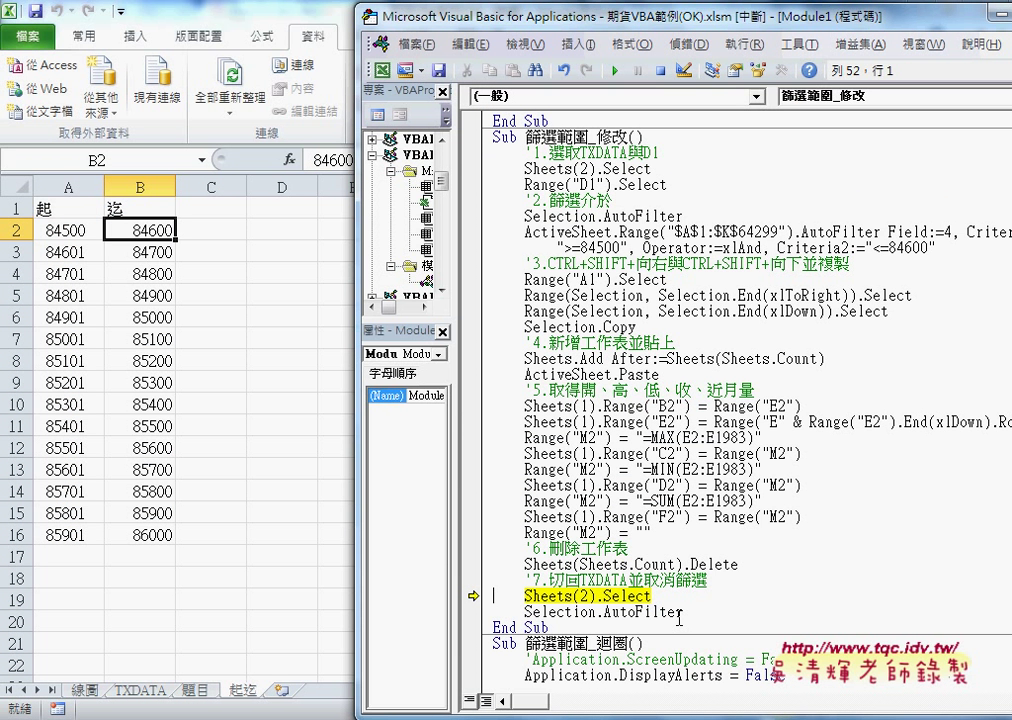
pyautogui.press('F8')
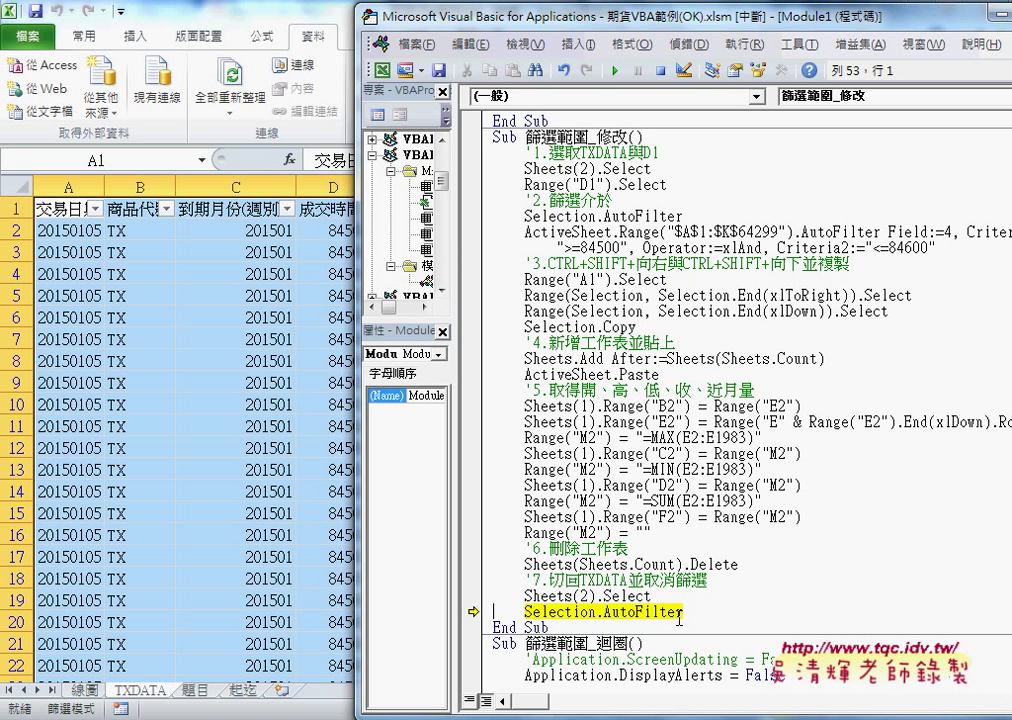
pyautogui.press('F8')
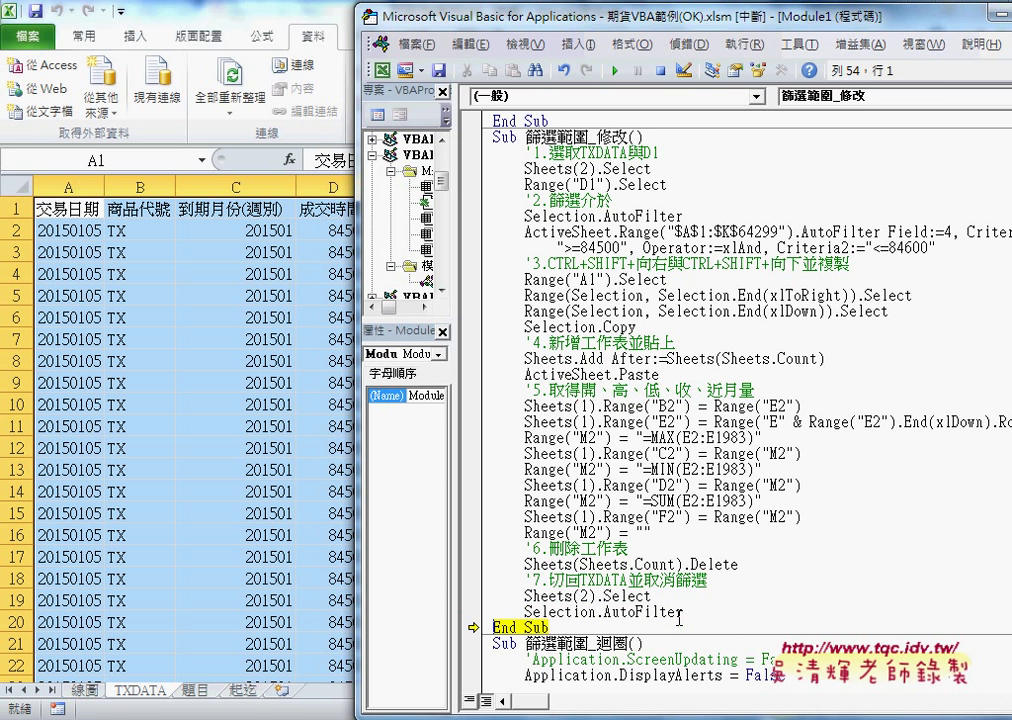
pyautogui.press('F8')
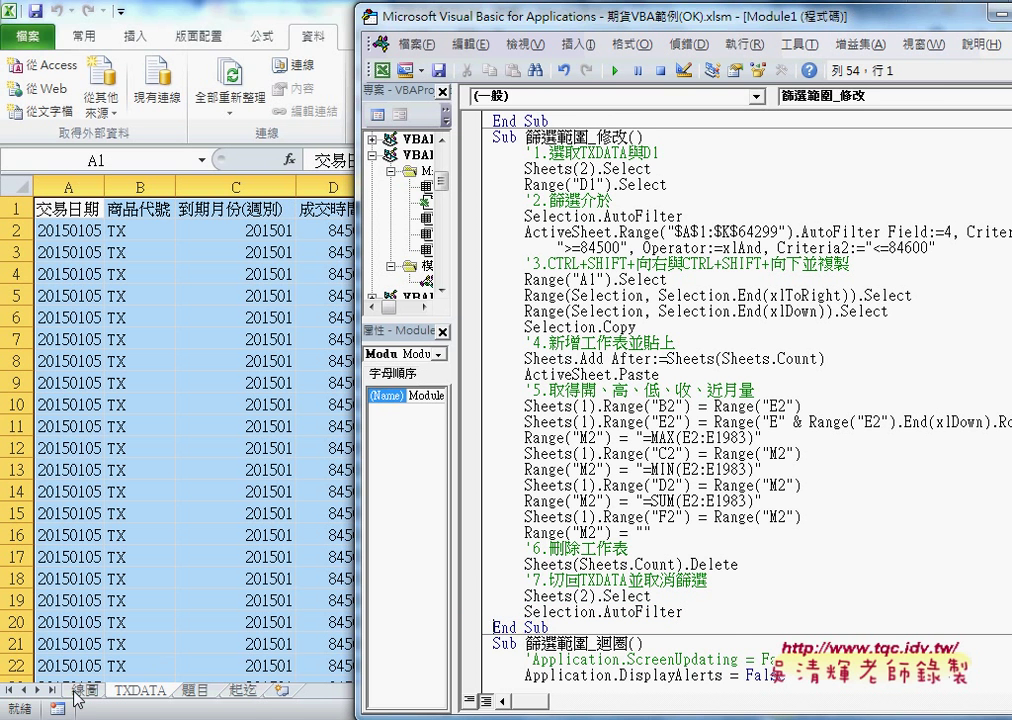
# Select the filled 線圖 results B2:F2 and circle them in red, then clear the ink
pyautogui.click(80, 690)
pyautogui.moveTo(133, 230); pyautogui.dragTo(435, 233)
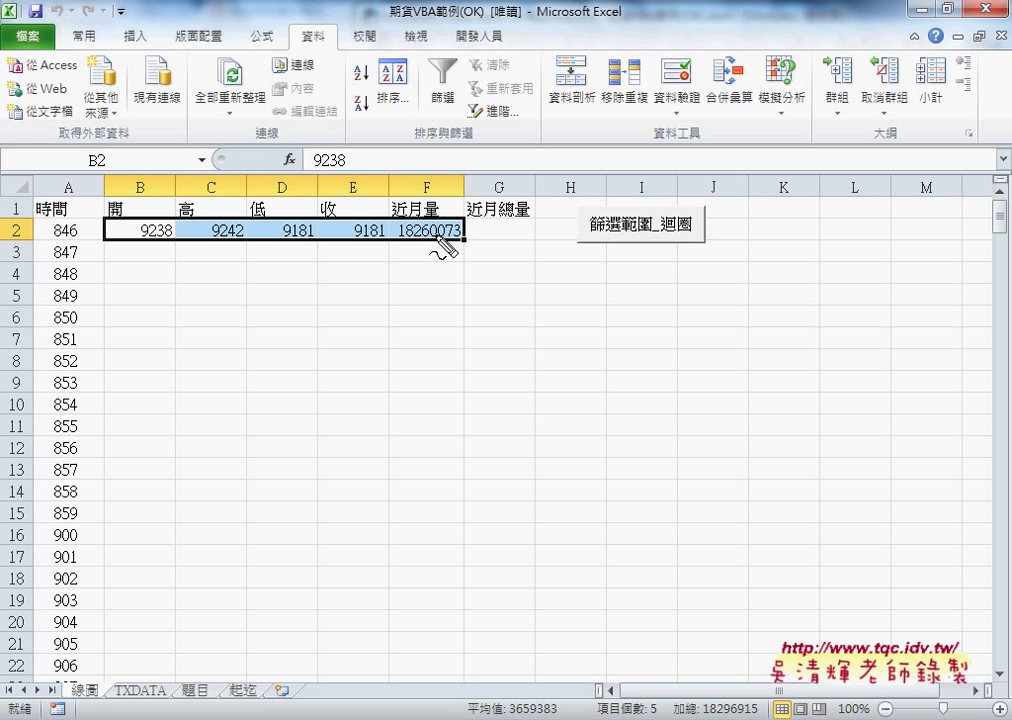
pyautogui.moveTo(462, 243)
pyautogui.mouseDown()
pyautogui.moveTo(174, 247)
pyautogui.moveTo(81, 226)
pyautogui.moveTo(463, 222)
pyautogui.mouseUp()
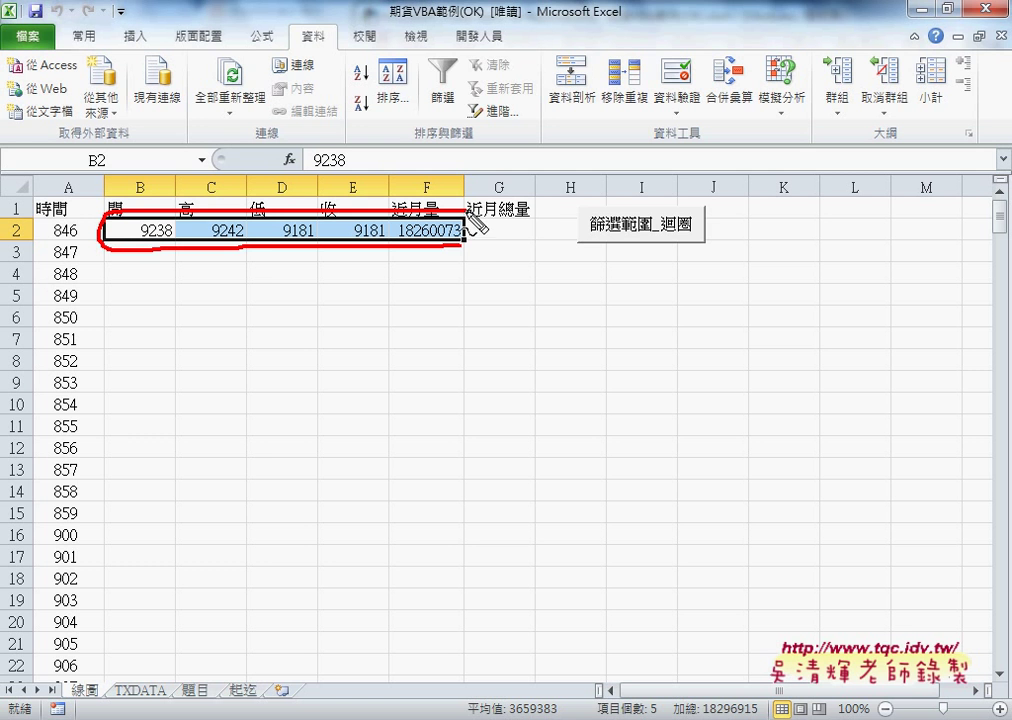
pyautogui.moveTo(565, 254); pyautogui.dragTo(477, 222)
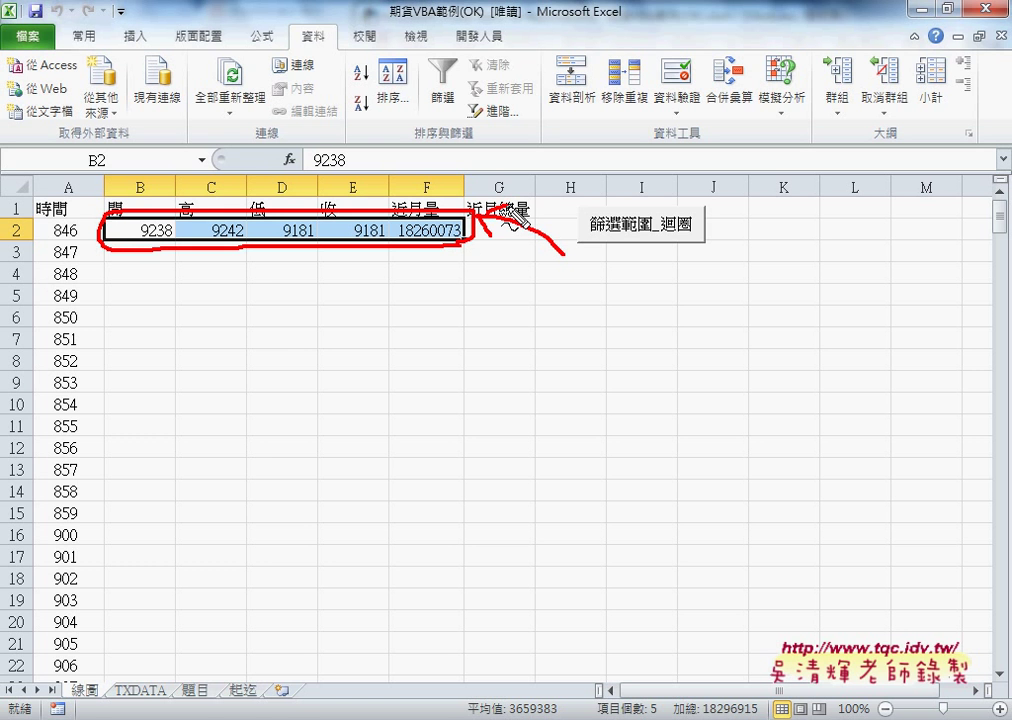
pyautogui.moveTo(273, 252)
pyautogui.mouseDown()
pyautogui.moveTo(259, 360)
pyautogui.moveTo(290, 356)
pyautogui.mouseUp()
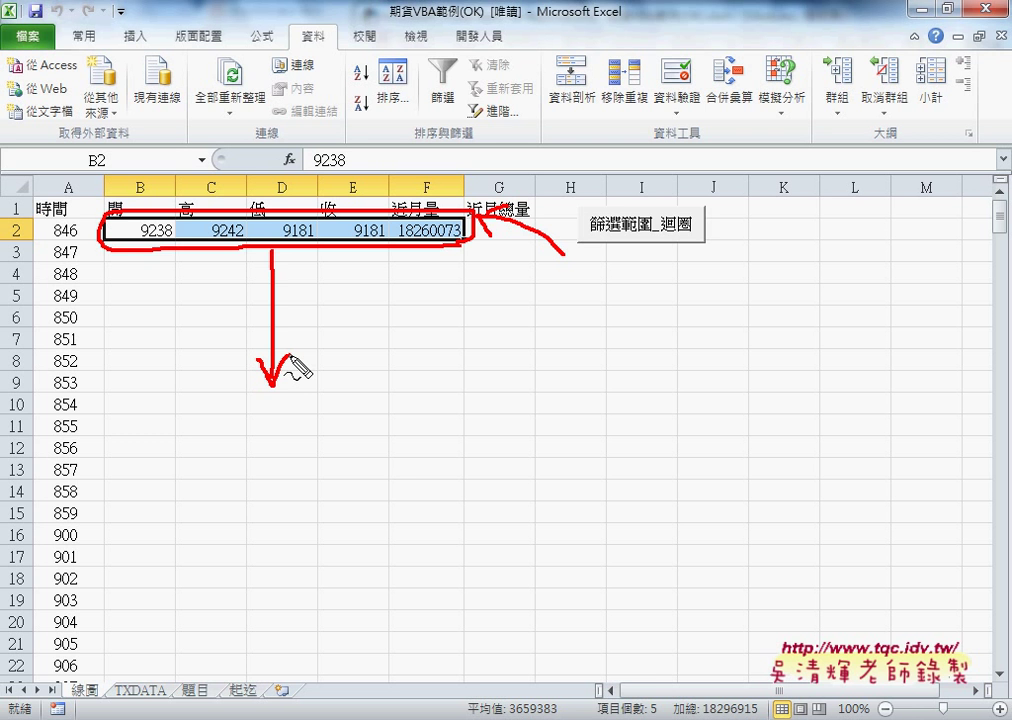
pyautogui.press('Escape')
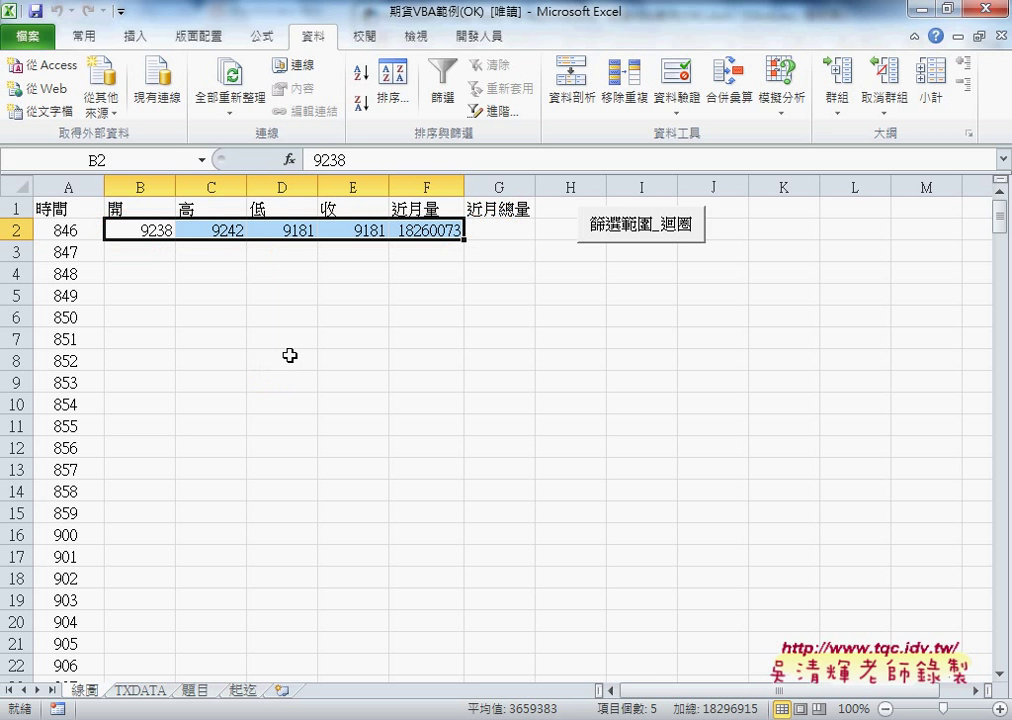
# Switch to the browser, close the enlarged code image, and go to the Google Drive tab
pyautogui.hotkey('alt', 'Tab')
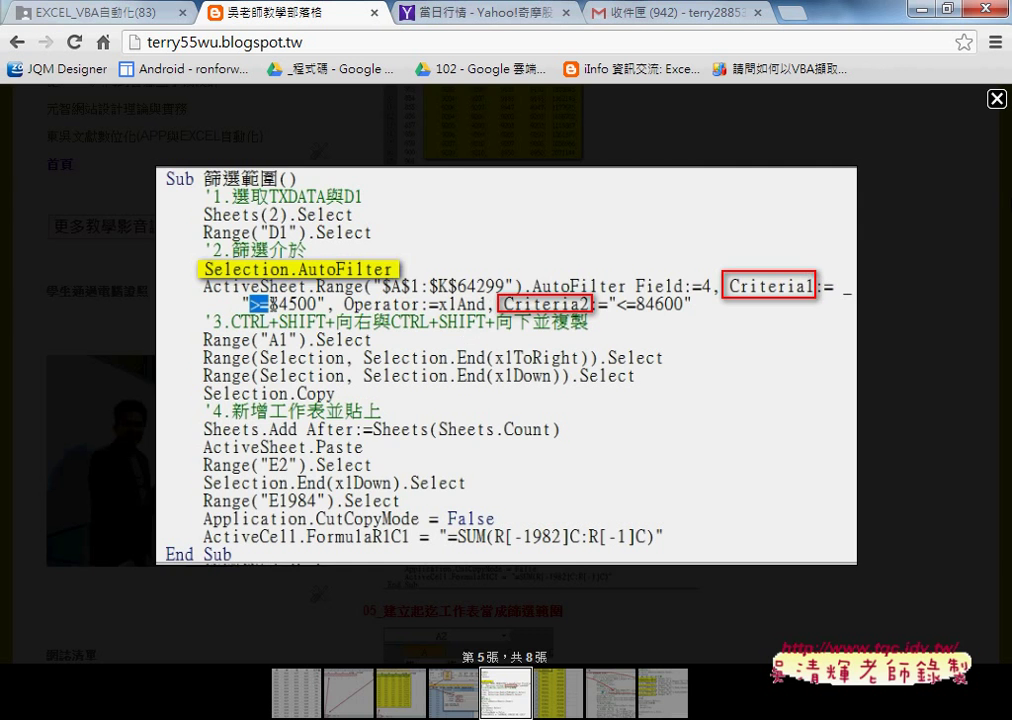
pyautogui.click(793, 90)
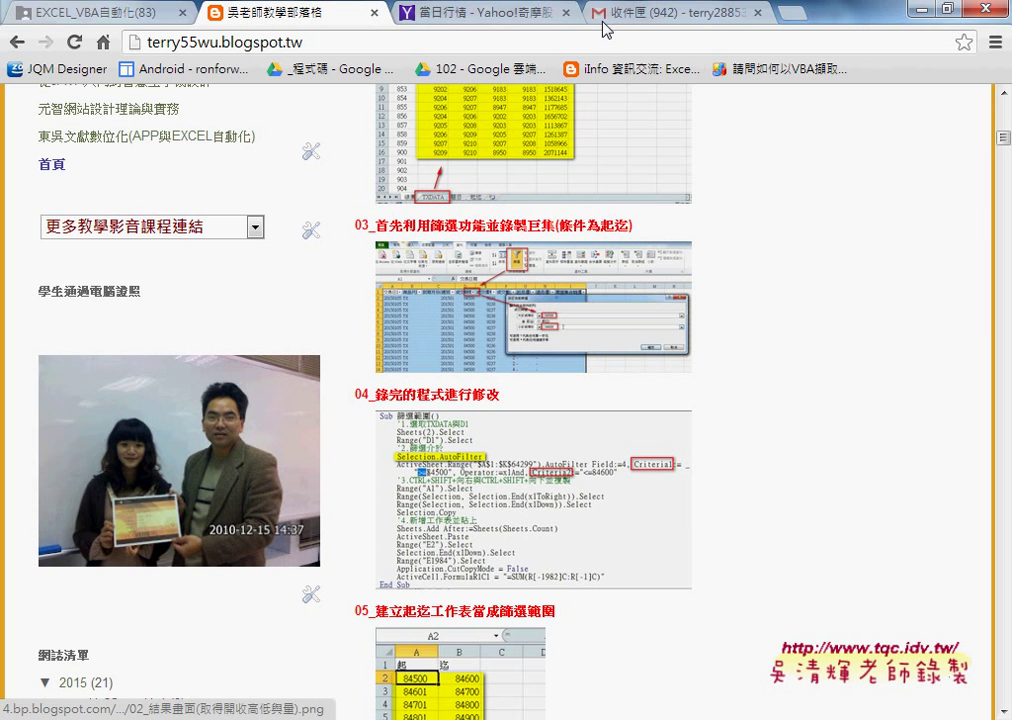
pyautogui.click(88, 10)
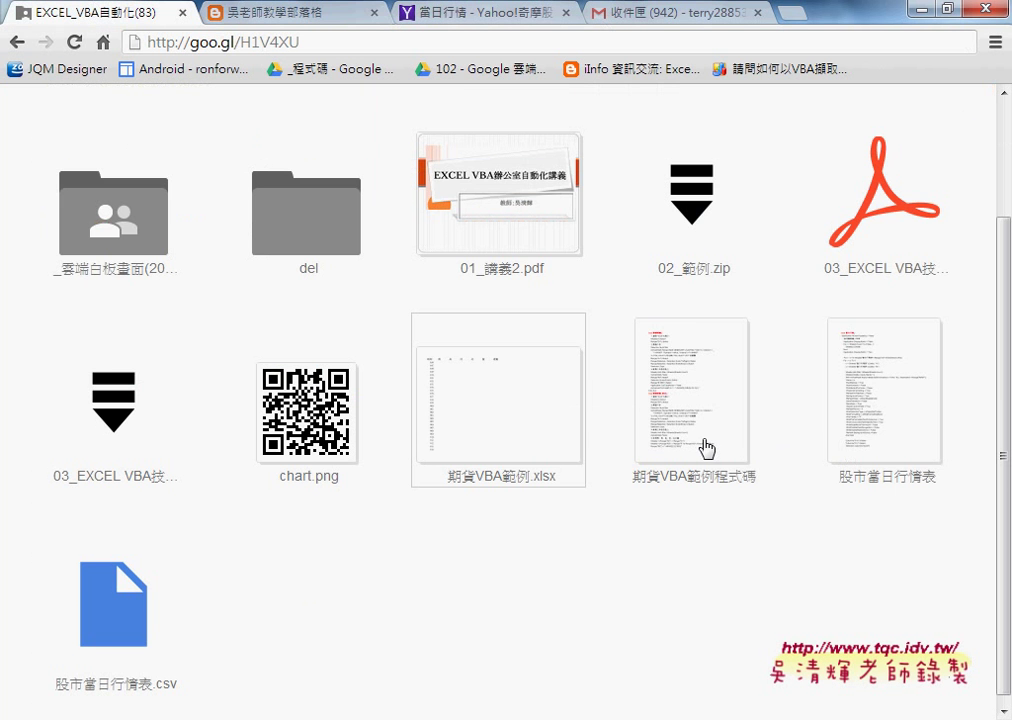
# Preview 期貨VBA範例程式碼 and scroll to its Sub 篩選範圍_修改() code
pyautogui.click(655, 456)
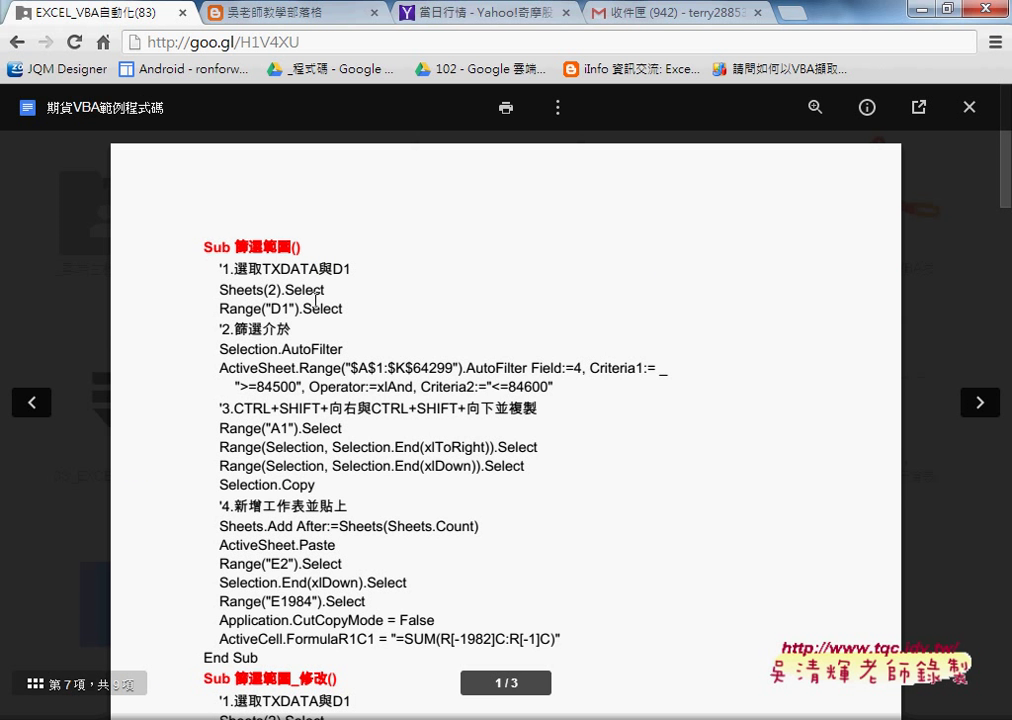
pyautogui.scroll(-4, 267, 280)
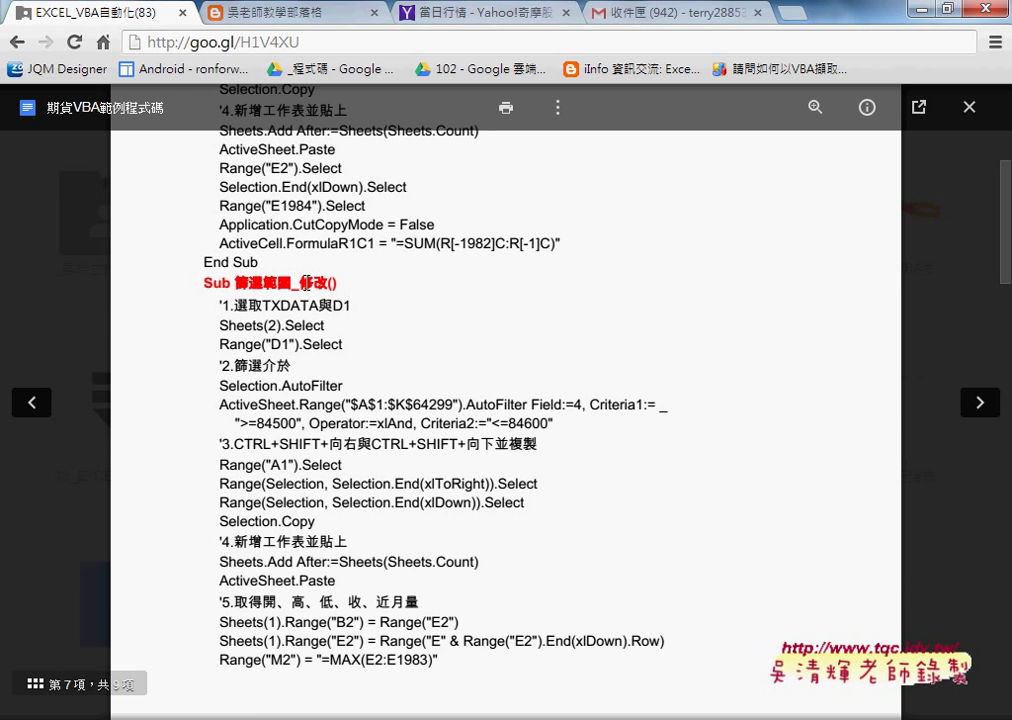
pyautogui.scroll(-2, 326, 293)
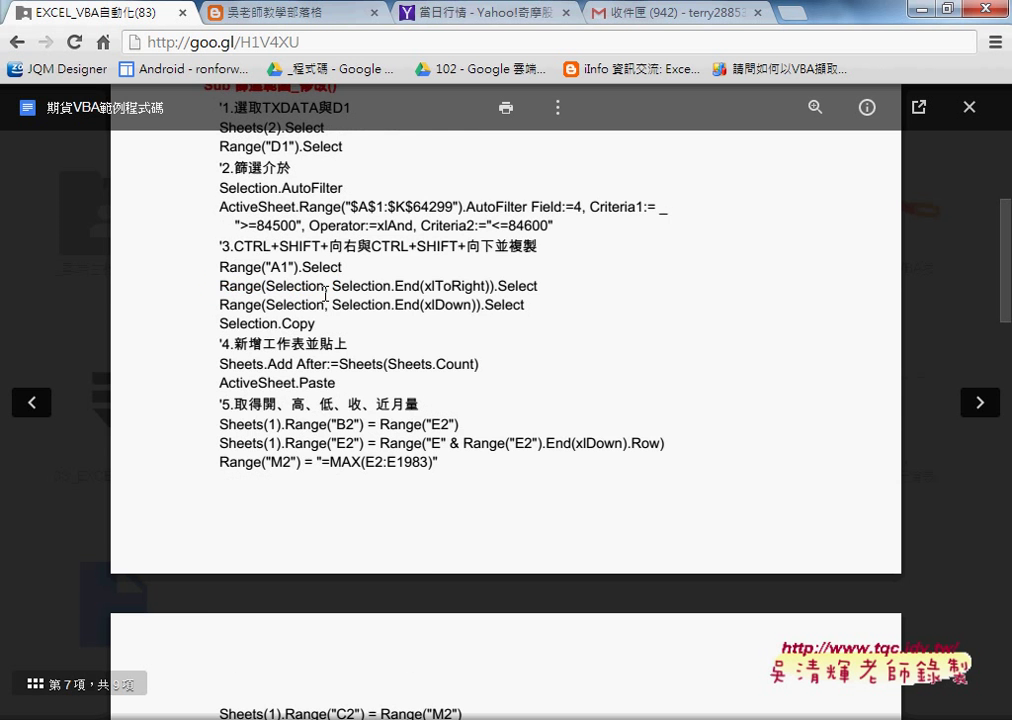
pyautogui.scroll(-5, 326, 293)
pyautogui.scroll(1, 330, 431)
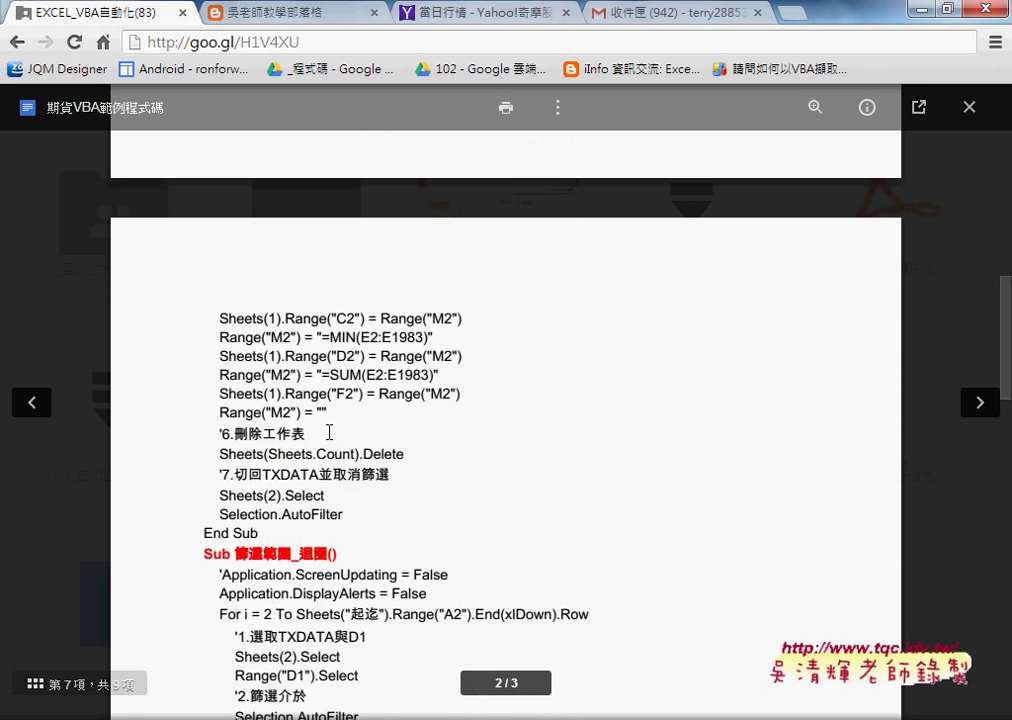
pyautogui.scroll(3, 329, 432)
pyautogui.scroll(2, 329, 432)
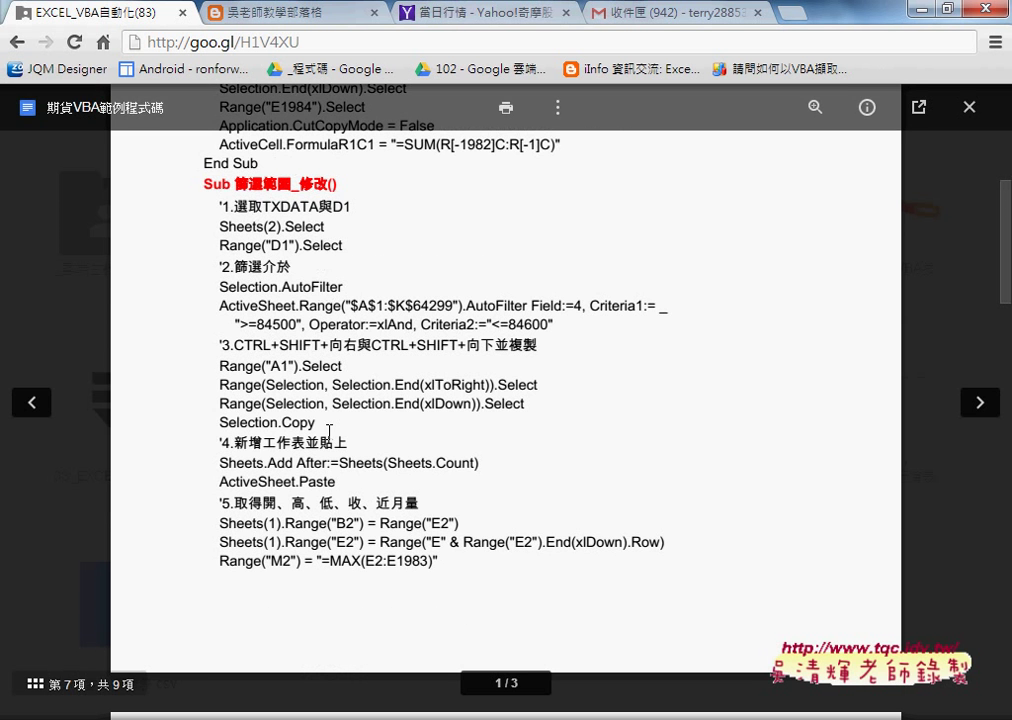